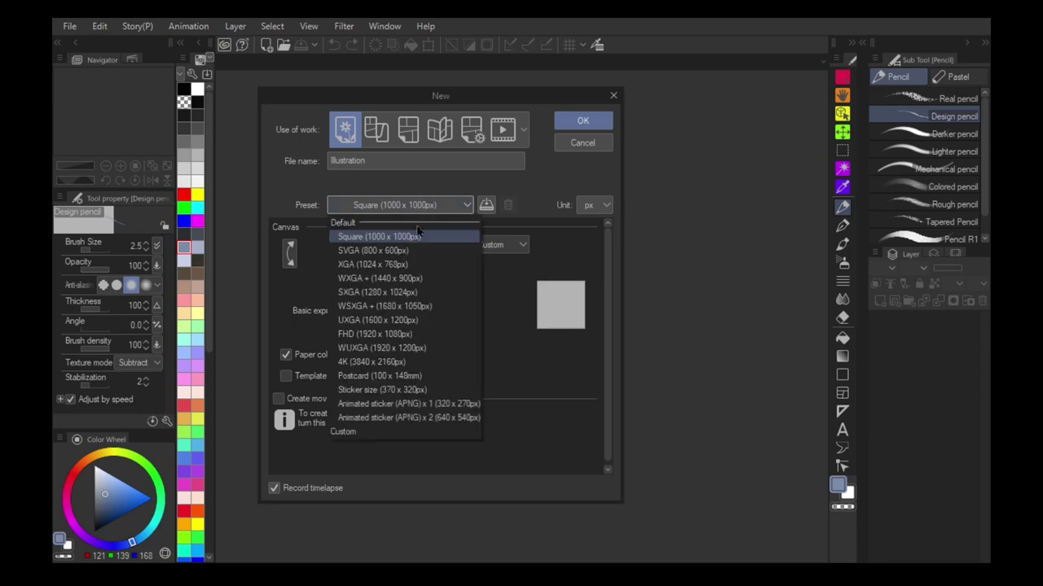
Set the new illustration to the FHD (1920 x 1080px) preset with a resolution of 300 dpi.
{"action": "left_click", "coordinate": [411, 332]}
{"action": "left_click", "coordinate": [397, 266]}
{"action": "left_click", "coordinate": [398, 290]}
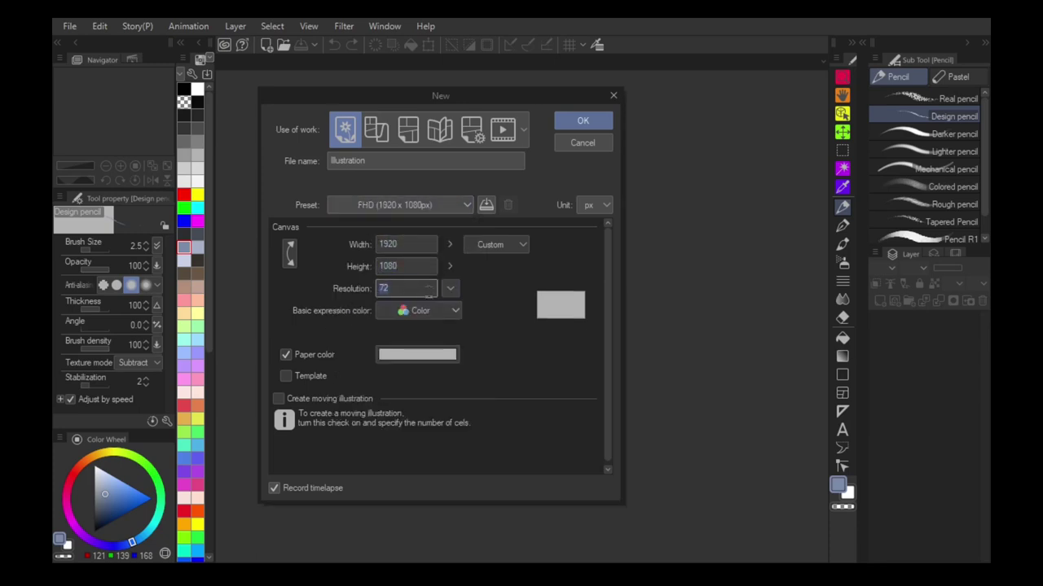
{"action": "left_click", "coordinate": [451, 290]}
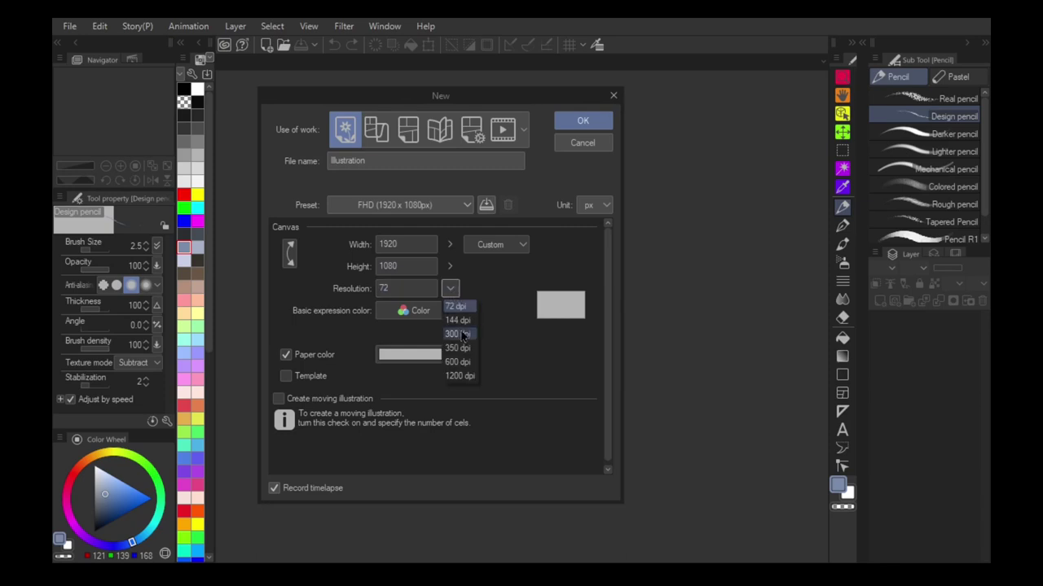
{"action": "left_click", "coordinate": [460, 334]}
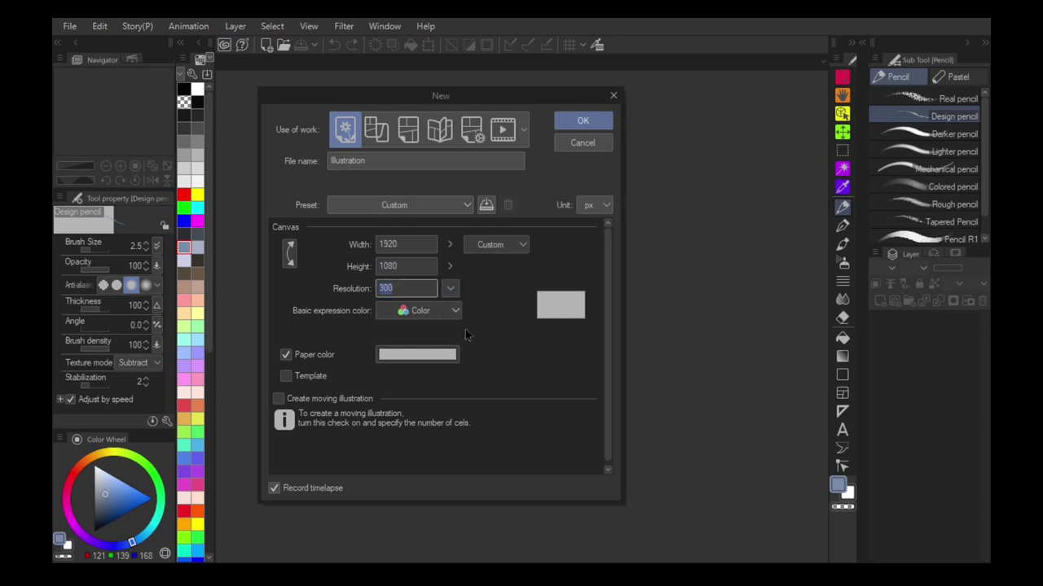
Set the paper color to the beige-brown swatch C0A292 and create the canvas with timelapse recording enabled.
{"action": "left_click", "coordinate": [287, 357]}
{"action": "left_click", "coordinate": [288, 357]}
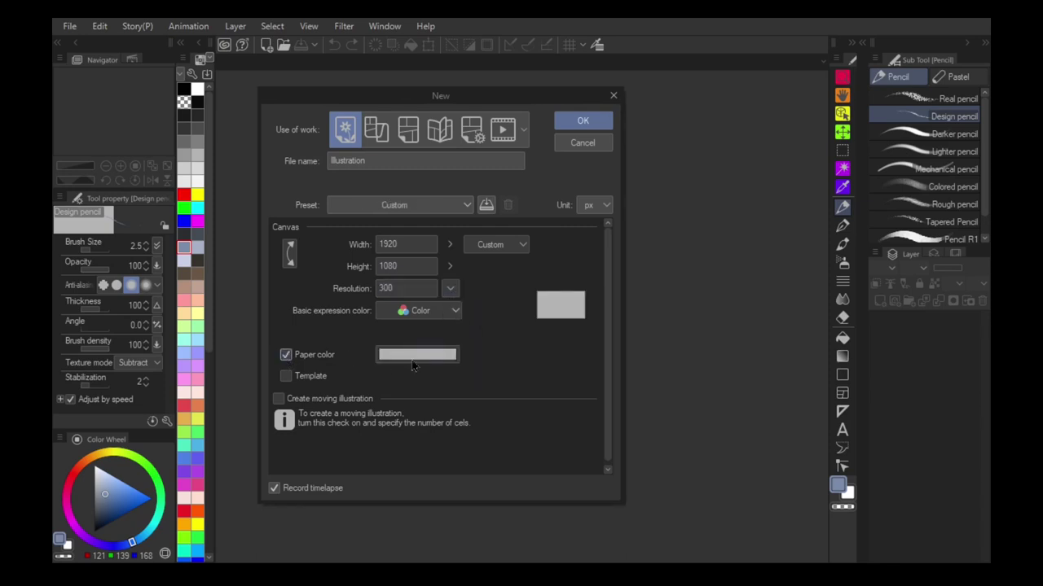
{"action": "left_click", "coordinate": [417, 355]}
{"action": "left_click", "coordinate": [334, 330]}
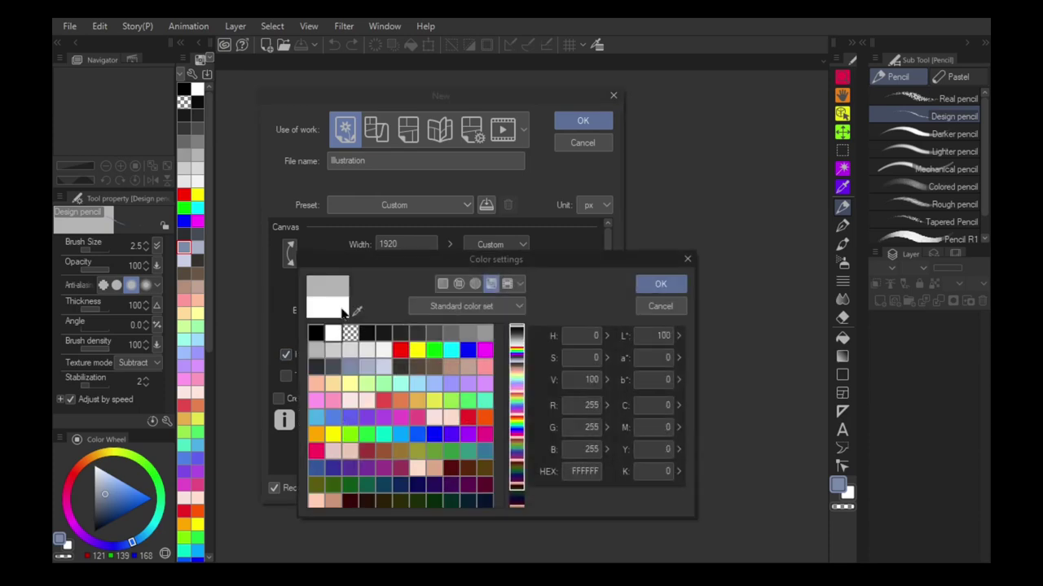
{"action": "left_click", "coordinate": [335, 348]}
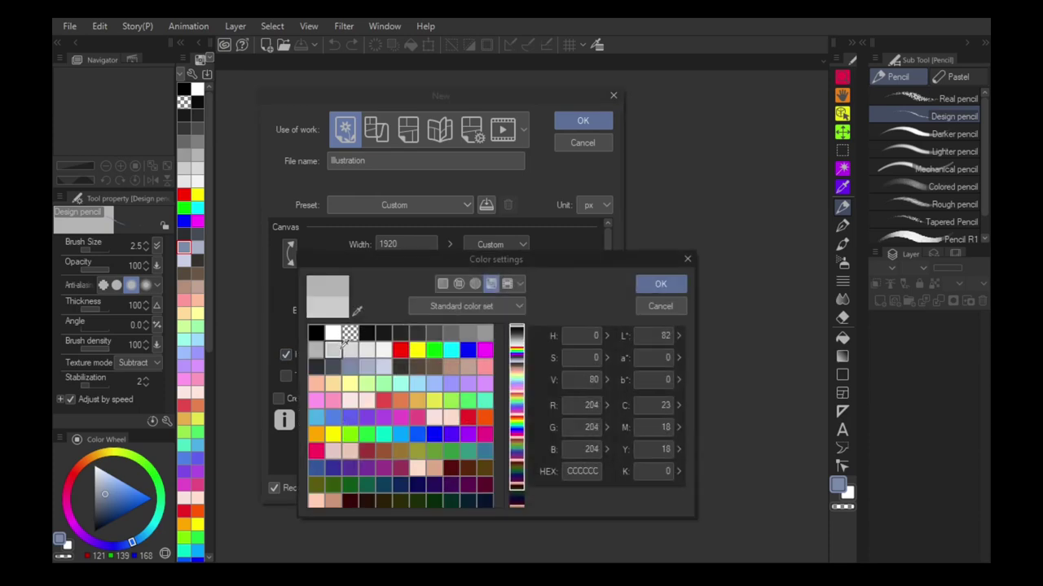
{"action": "left_click", "coordinate": [468, 366]}
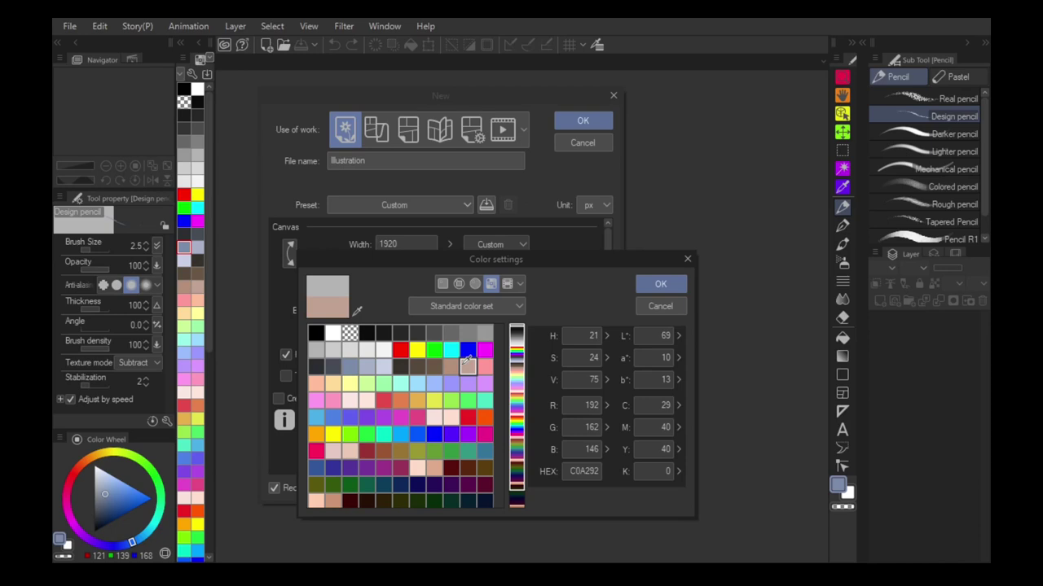
{"action": "left_click", "coordinate": [657, 287]}
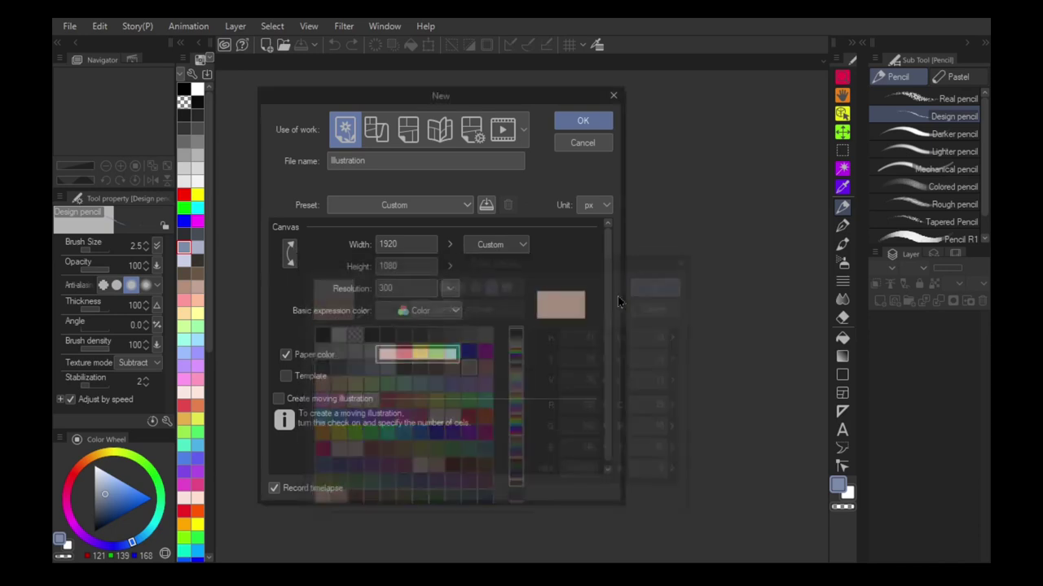
{"action": "left_click", "coordinate": [274, 488]}
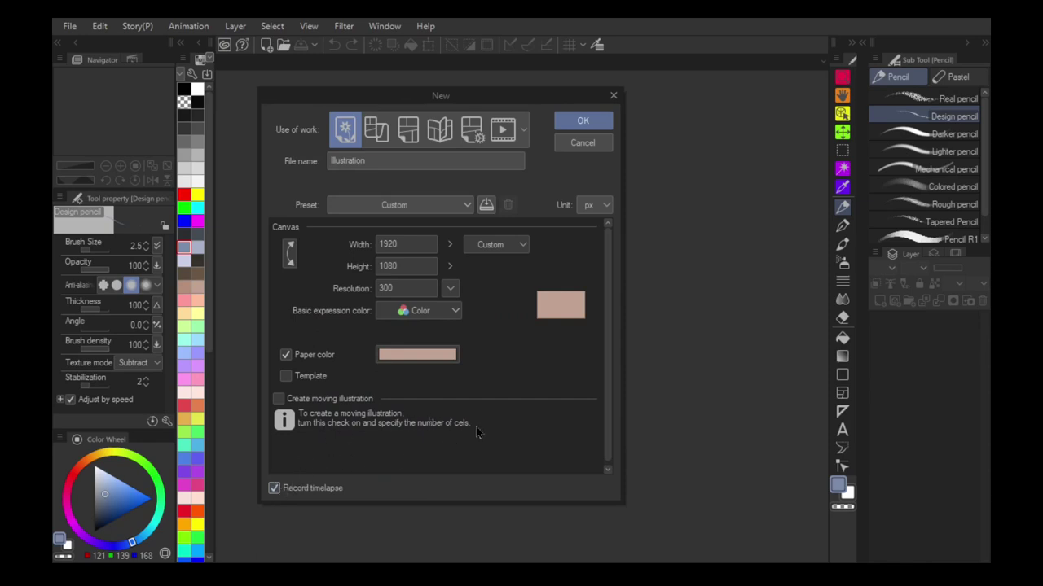
{"action": "left_click", "coordinate": [582, 121]}
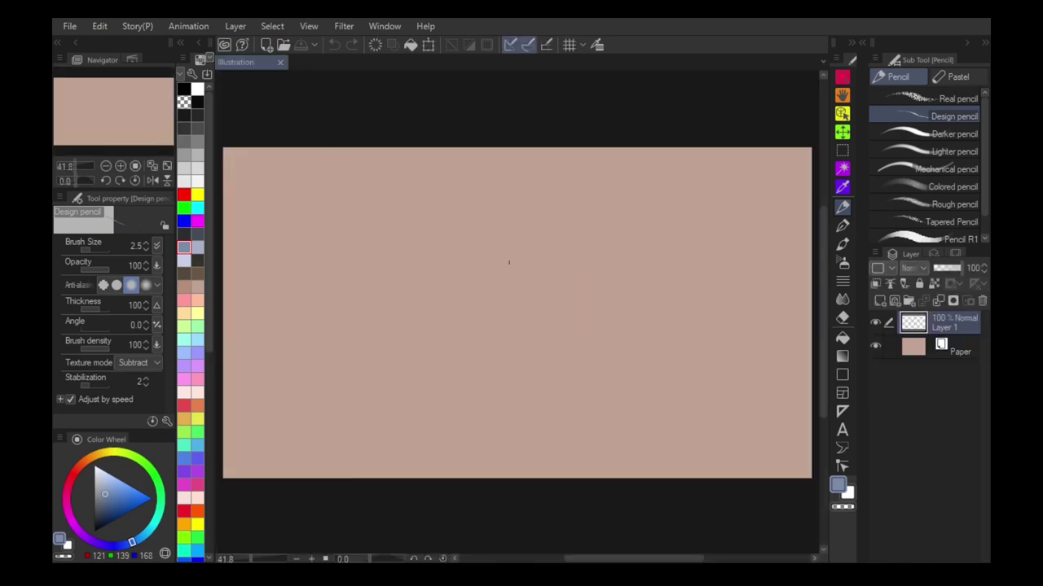
Change the Paper layer's color to light gray and lock the layer.
{"action": "left_click", "coordinate": [936, 348]}
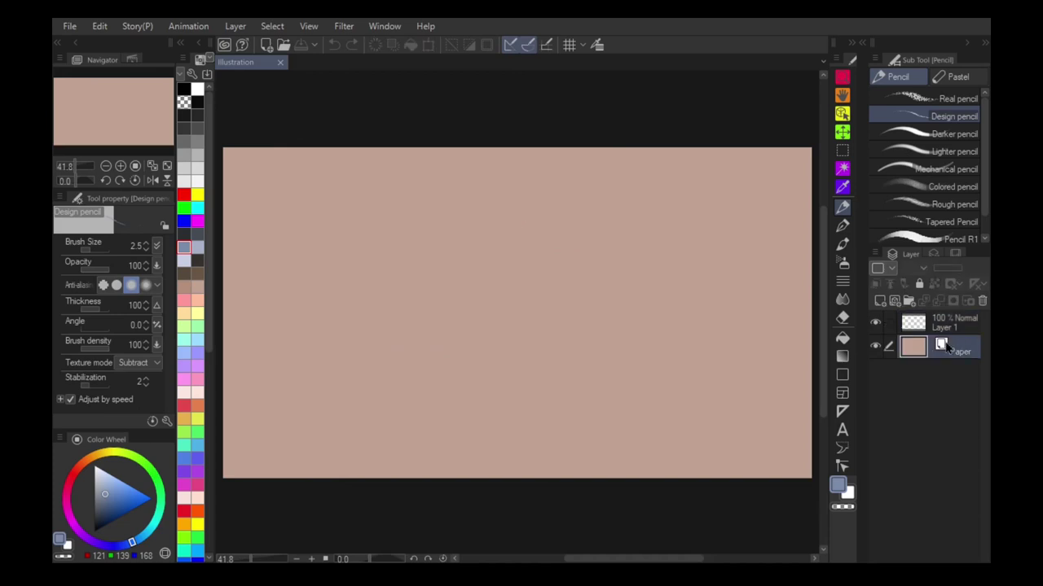
{"action": "double_click", "coordinate": [940, 345]}
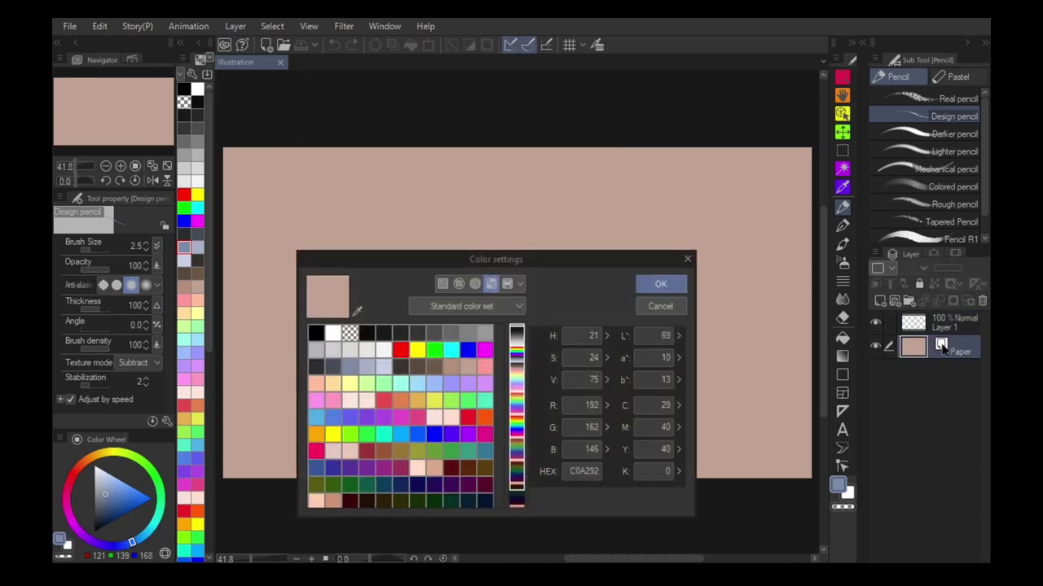
{"action": "left_click", "coordinate": [343, 351]}
{"action": "left_click", "coordinate": [659, 284]}
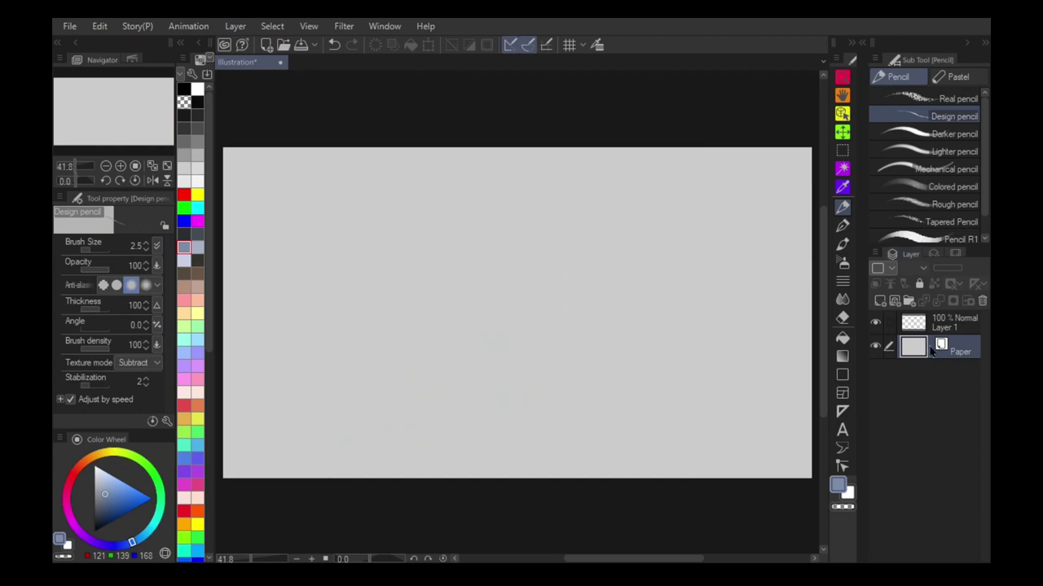
{"action": "left_click", "coordinate": [918, 284]}
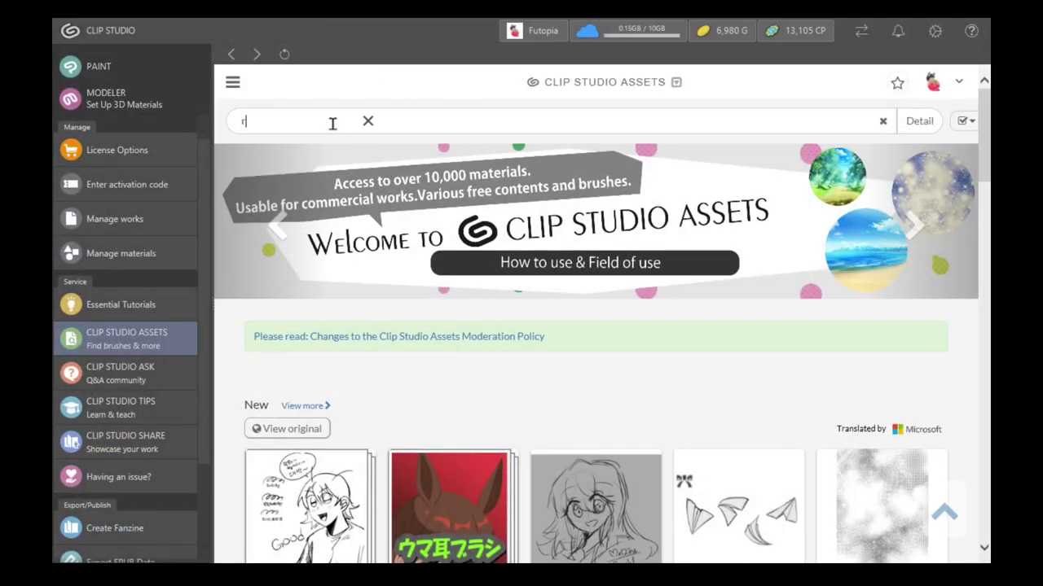
In CLIP STUDIO ASSETS, search for "ratio" and filter the results to free materials.
{"action": "type", "text": "o"}
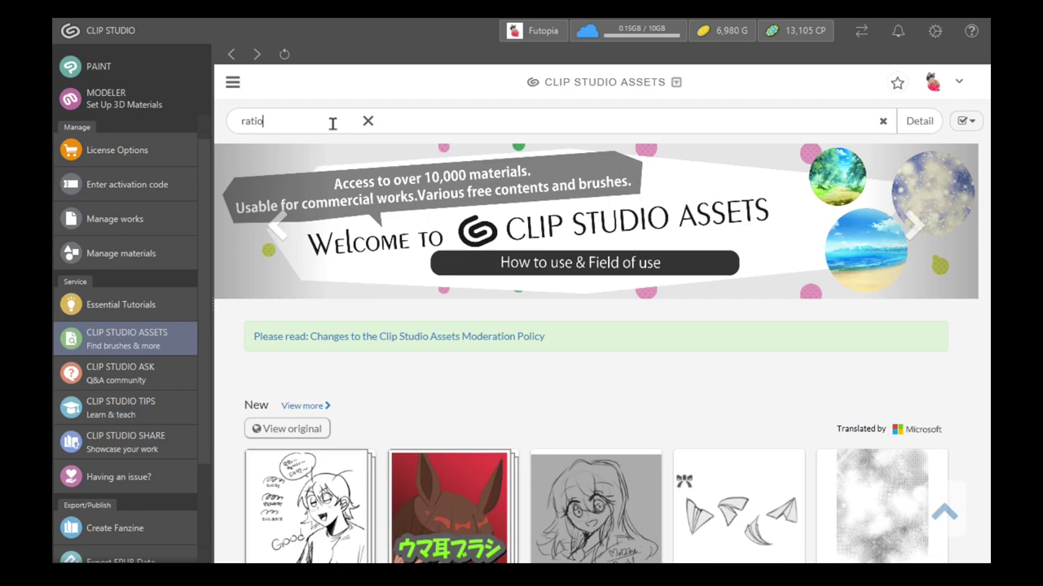
{"action": "key", "text": "Return"}
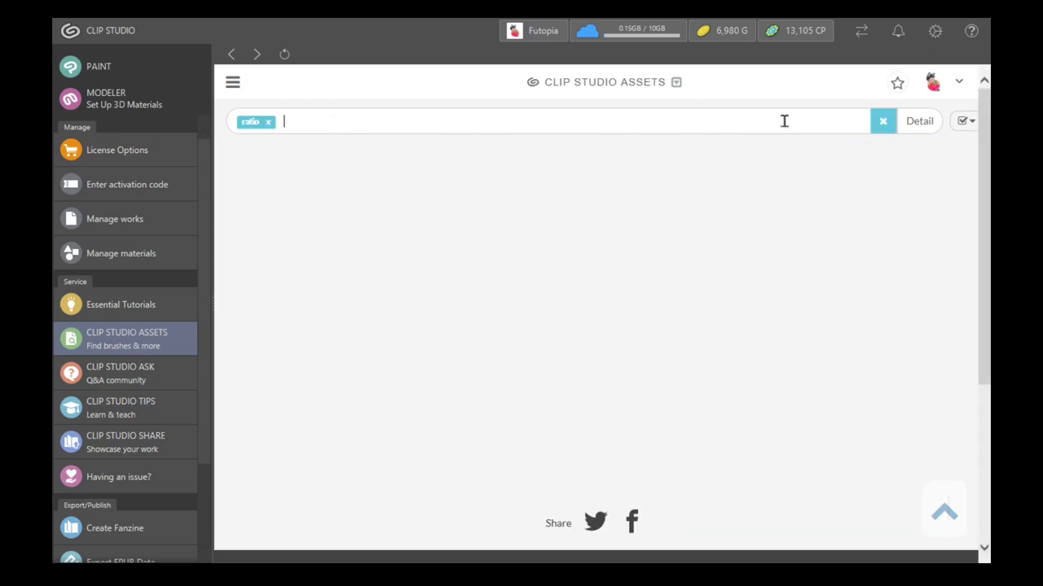
{"action": "left_click", "coordinate": [918, 122]}
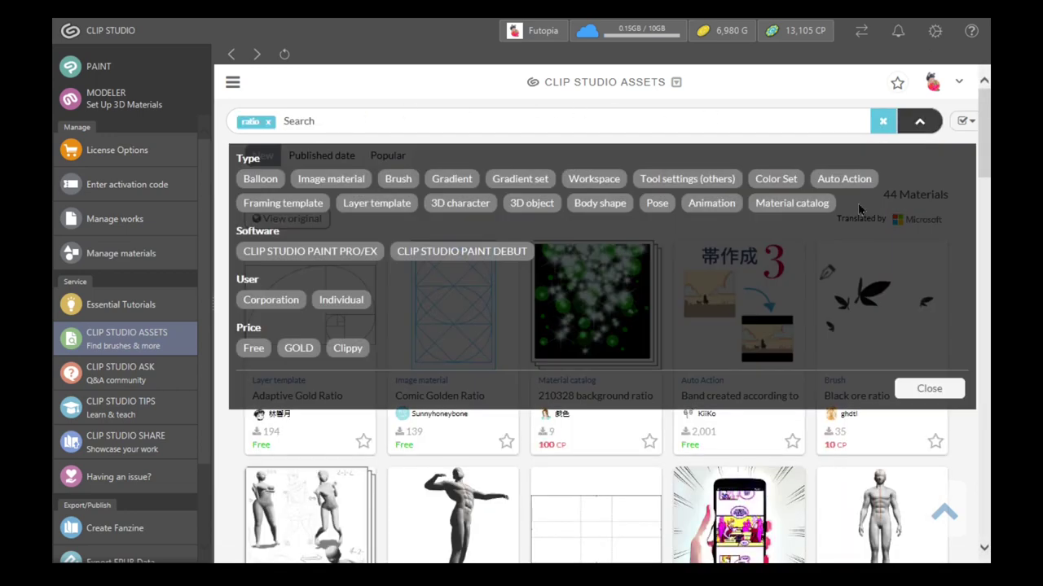
{"action": "left_click", "coordinate": [253, 348]}
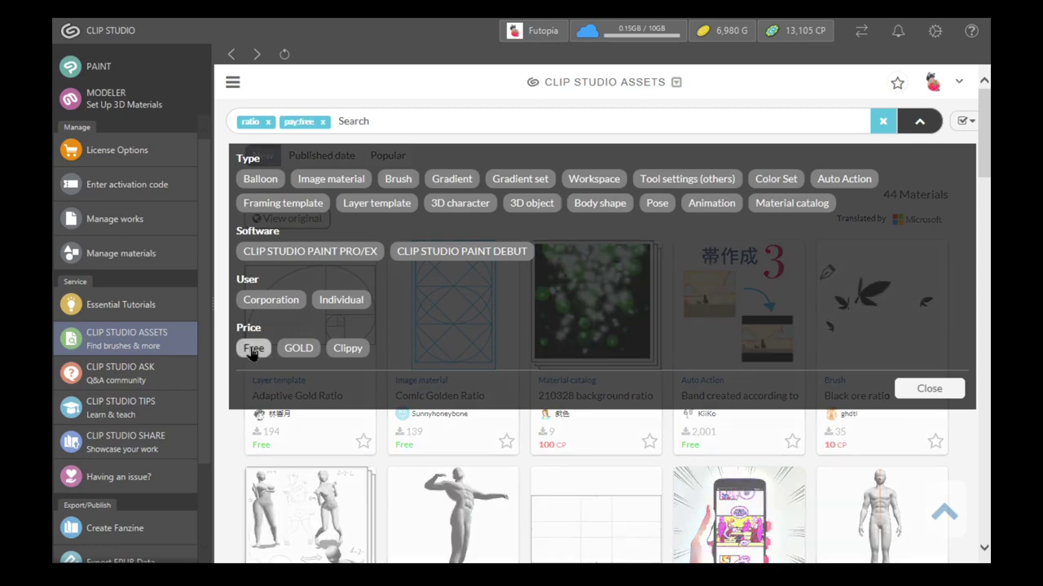
{"action": "left_click", "coordinate": [917, 121]}
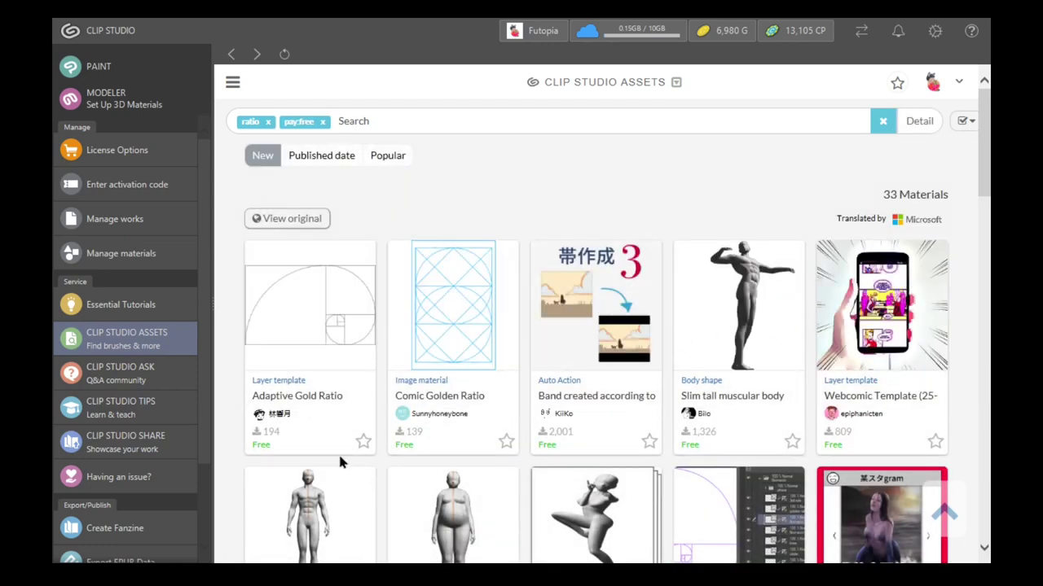
Open the Golden Section Major and Minor material from the results and review its included grid sizes and description.
{"action": "scroll", "coordinate": [367, 430], "scroll_direction": "down", "scroll_amount": 2}
{"action": "scroll", "coordinate": [367, 430], "scroll_direction": "down", "scroll_amount": 7}
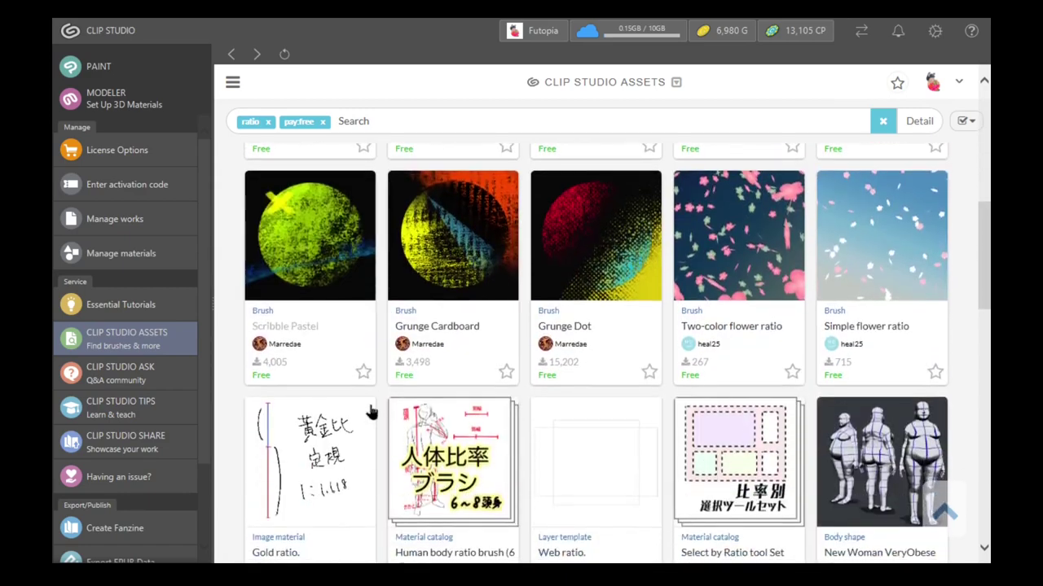
{"action": "scroll", "coordinate": [371, 407], "scroll_direction": "down", "scroll_amount": 4}
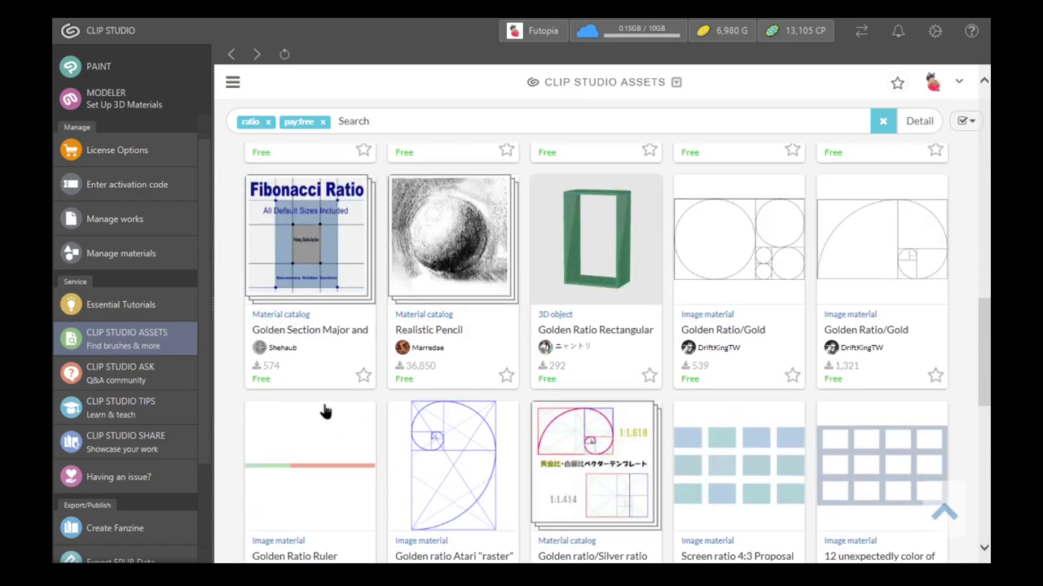
{"action": "left_click", "coordinate": [316, 262]}
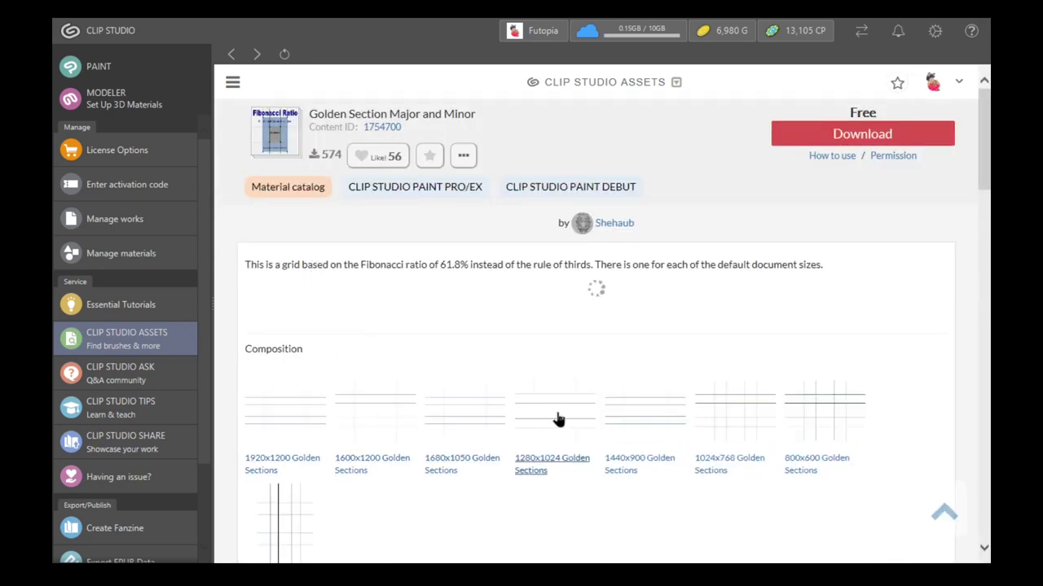
{"action": "scroll", "coordinate": [905, 381], "scroll_direction": "down", "scroll_amount": 5}
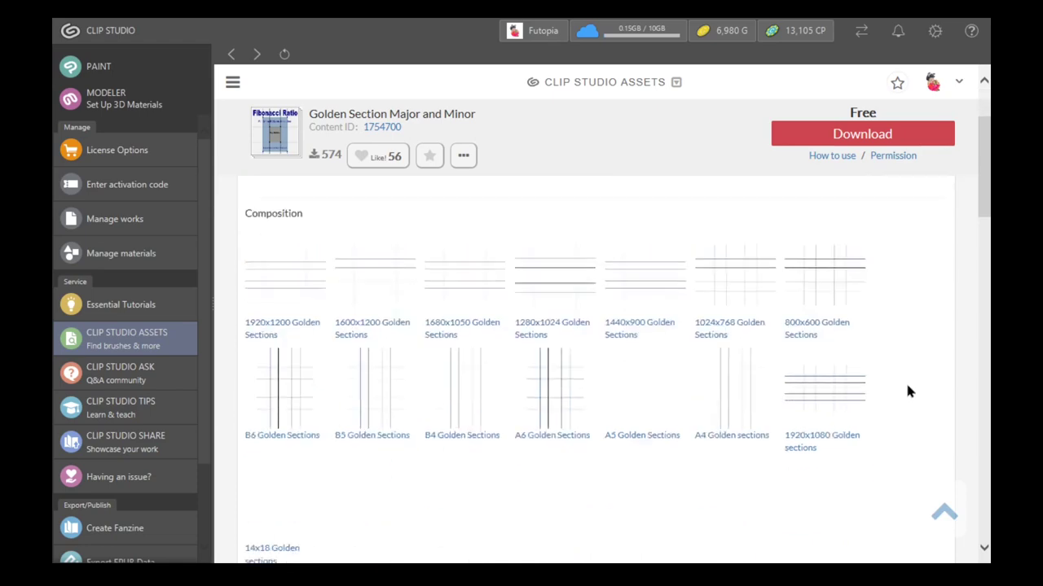
{"action": "scroll", "coordinate": [900, 383], "scroll_direction": "up", "scroll_amount": 2}
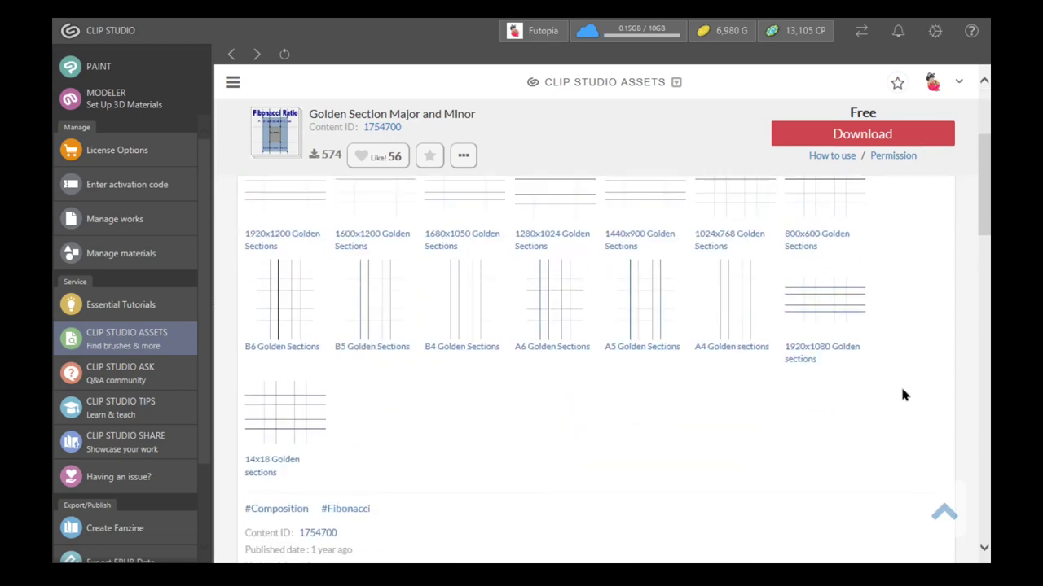
{"action": "scroll", "coordinate": [270, 211], "scroll_direction": "up", "scroll_amount": 8}
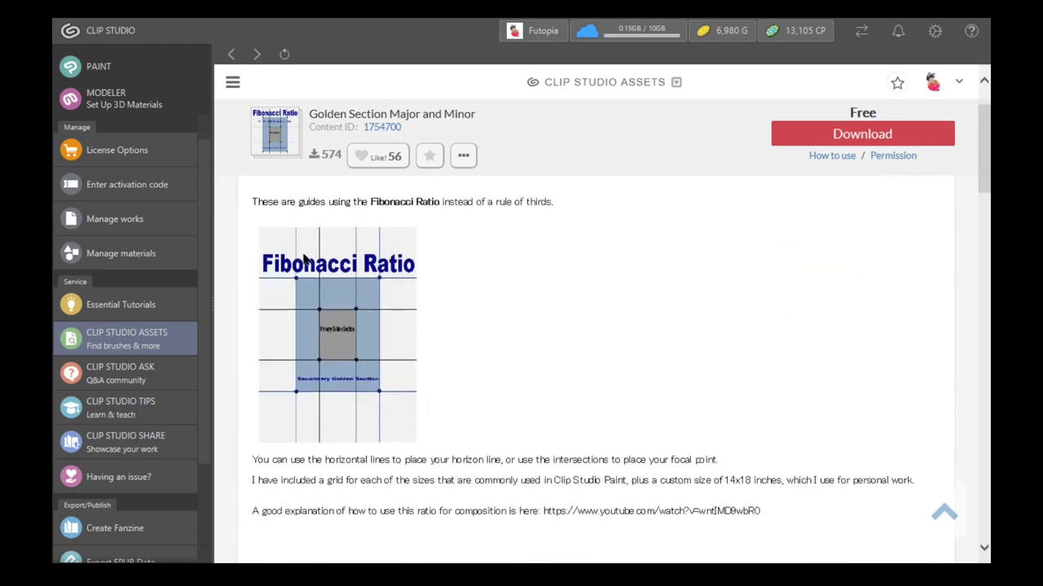
Like and favorite the Golden Section Major and Minor material, and download it.
{"action": "left_click", "coordinate": [373, 157]}
{"action": "left_click", "coordinate": [429, 160]}
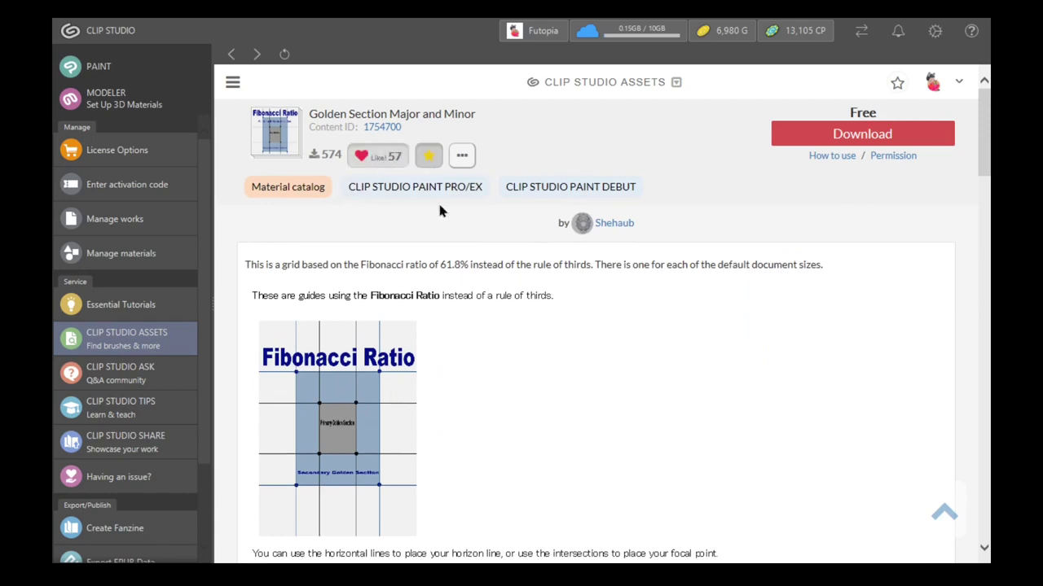
{"action": "left_click", "coordinate": [831, 135]}
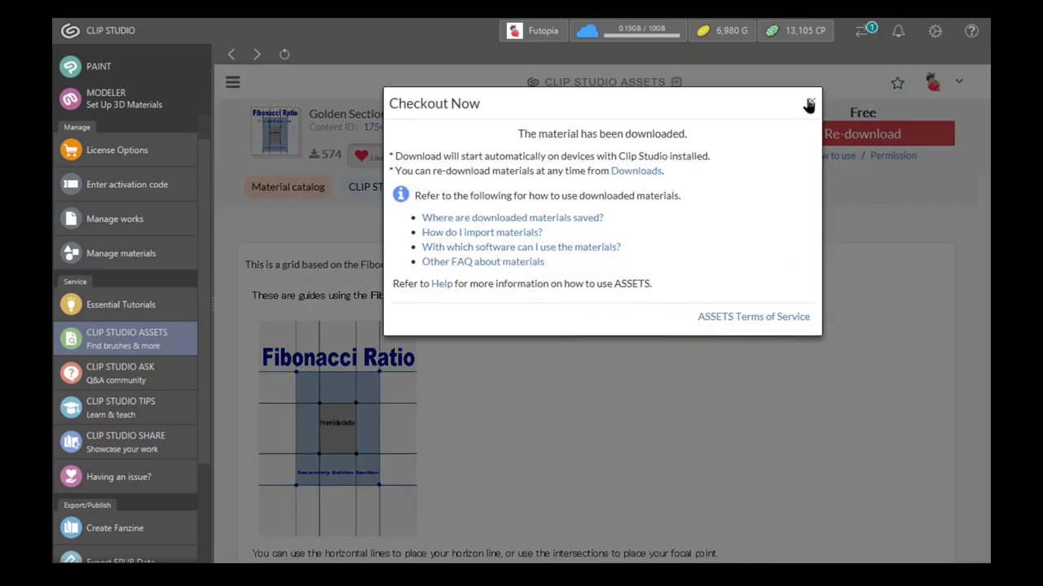
{"action": "left_click", "coordinate": [809, 103]}
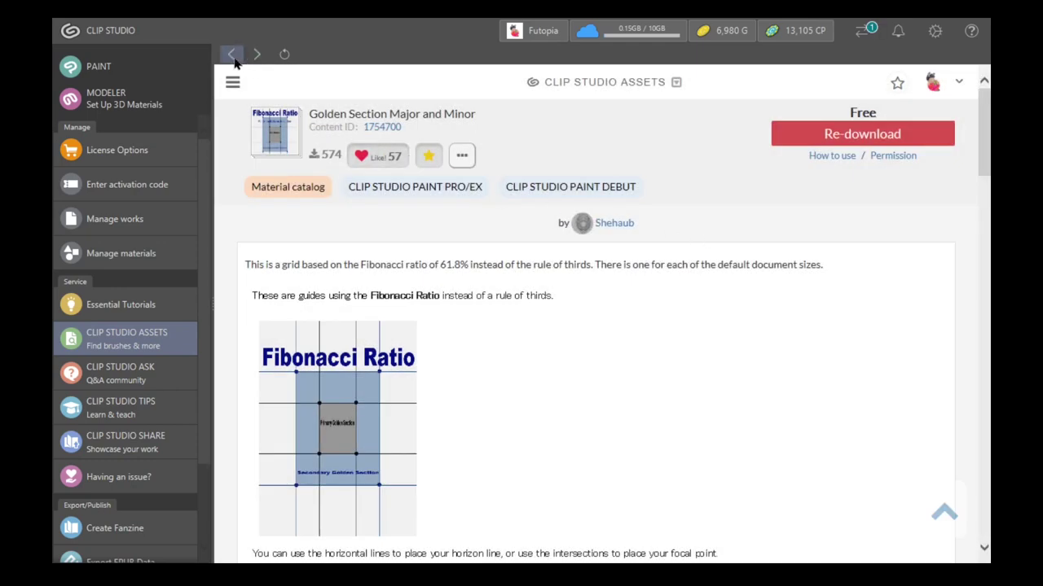
Return to the search results and browse the remaining free ratio materials.
{"action": "left_click", "coordinate": [233, 57]}
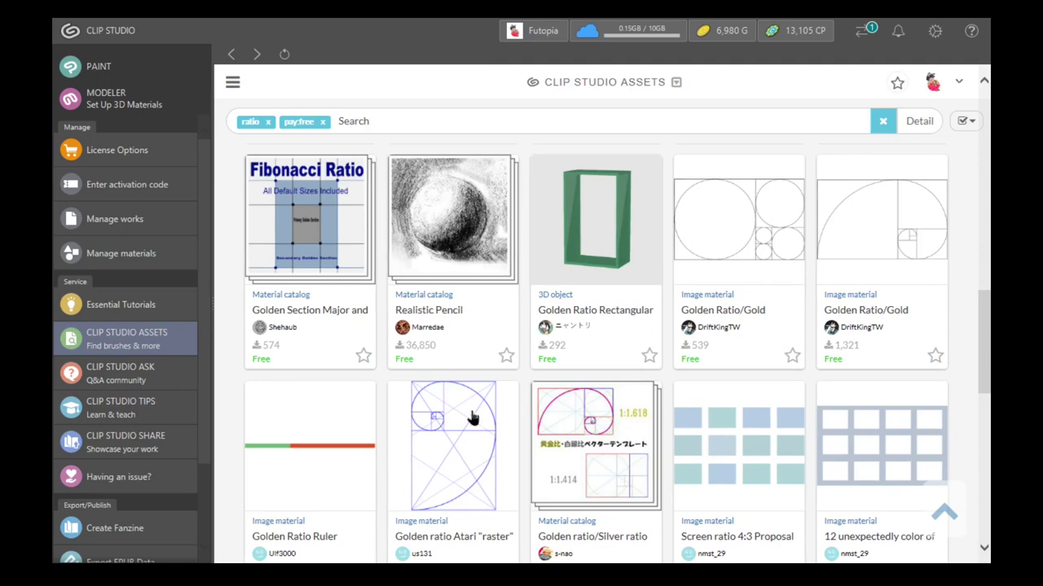
{"action": "scroll", "coordinate": [473, 417], "scroll_direction": "down", "scroll_amount": 2}
{"action": "scroll", "coordinate": [786, 494], "scroll_direction": "down", "scroll_amount": 3}
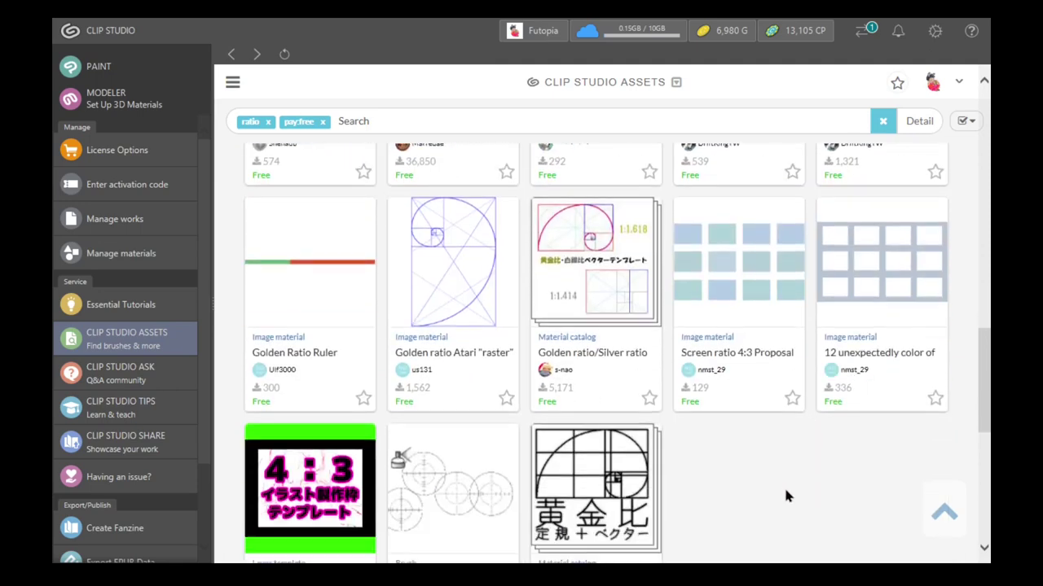
{"action": "scroll", "coordinate": [778, 479], "scroll_direction": "up", "scroll_amount": 6}
{"action": "scroll", "coordinate": [772, 477], "scroll_direction": "up", "scroll_amount": 8}
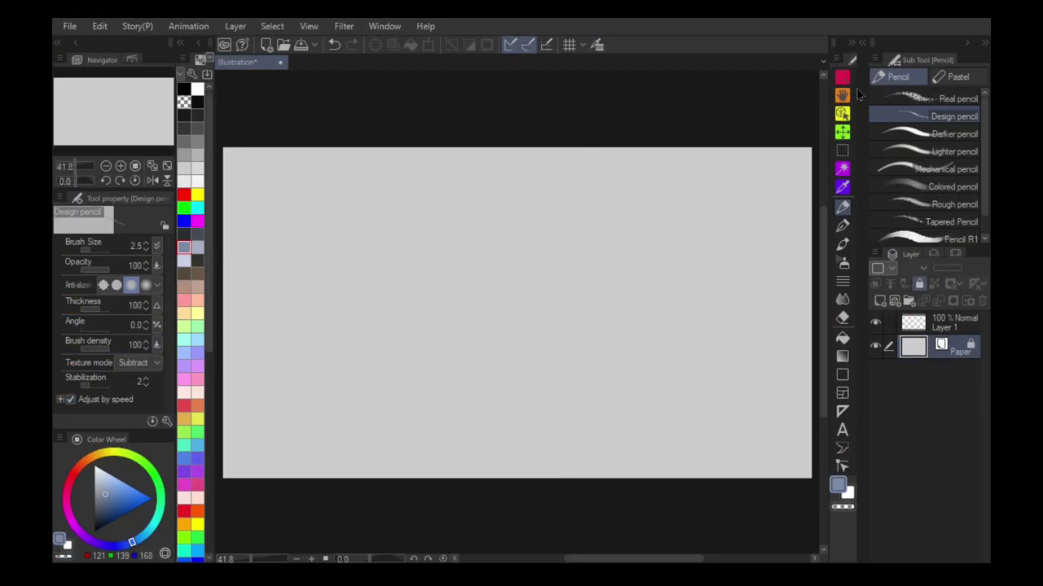
Back in Clip Studio Paint, place the downloaded 1920x1080 Golden sections grid on the canvas and collapse the materials list.
{"action": "left_click", "coordinate": [862, 45]}
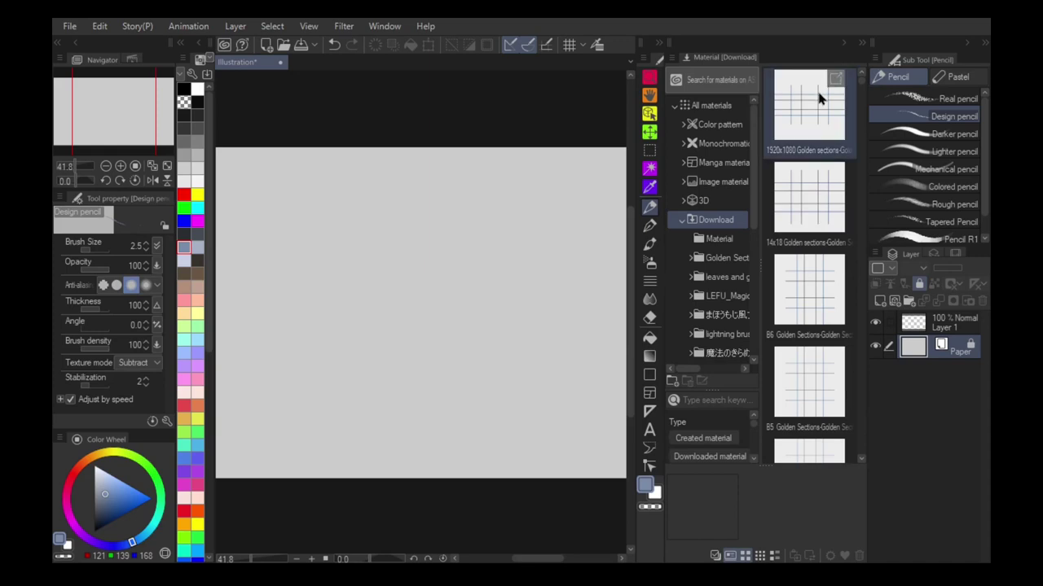
{"action": "left_click", "coordinate": [817, 92]}
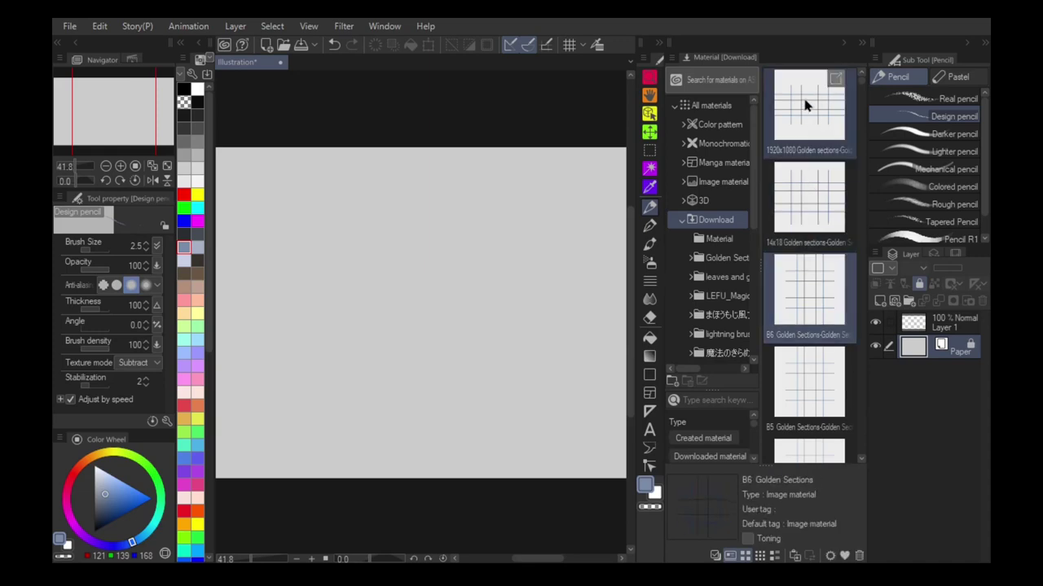
{"action": "left_click_drag", "start_coordinate": [802, 118], "coordinate": [374, 307]}
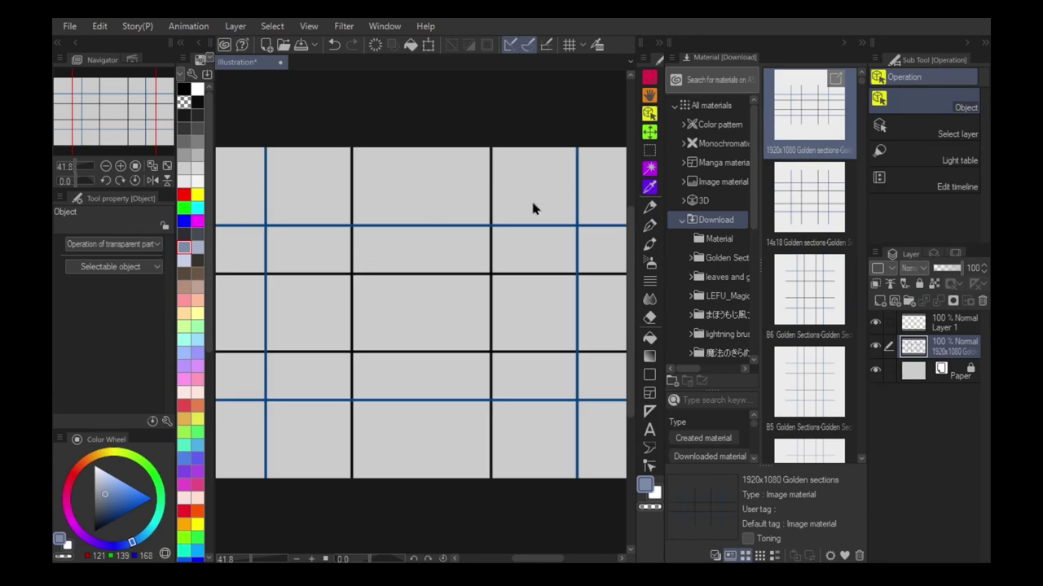
{"action": "left_click", "coordinate": [862, 43]}
{"action": "scroll", "coordinate": [573, 275], "scroll_direction": "down", "scroll_amount": 1}
{"action": "scroll", "coordinate": [573, 274], "scroll_direction": "up", "scroll_amount": 1}
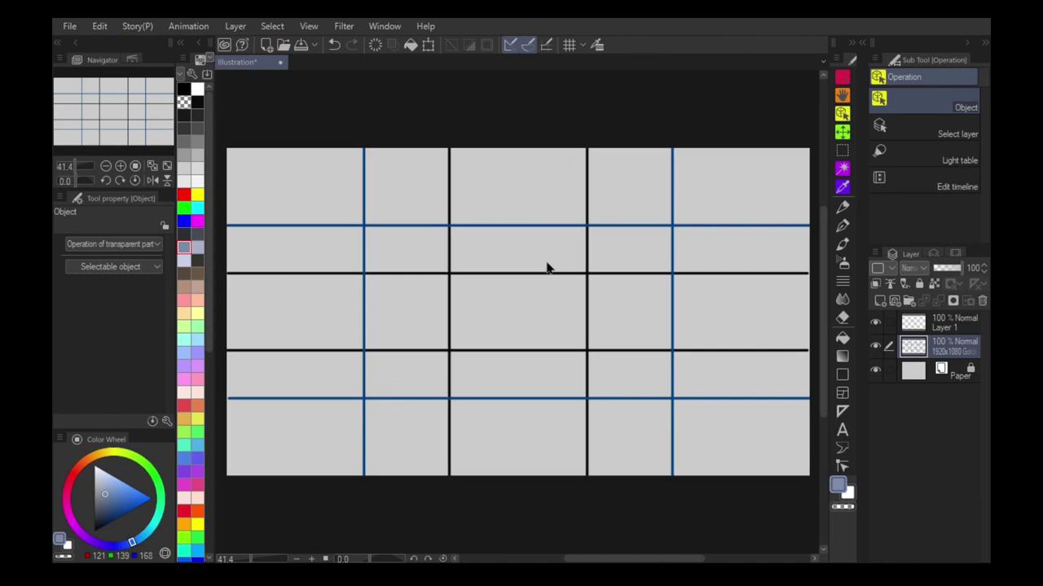
Lower the golden sections grid layer to 25% opacity and move it above Layer 1.
{"action": "left_click", "coordinate": [980, 269]}
{"action": "type", "text": "25"}
{"action": "key", "text": "Return"}
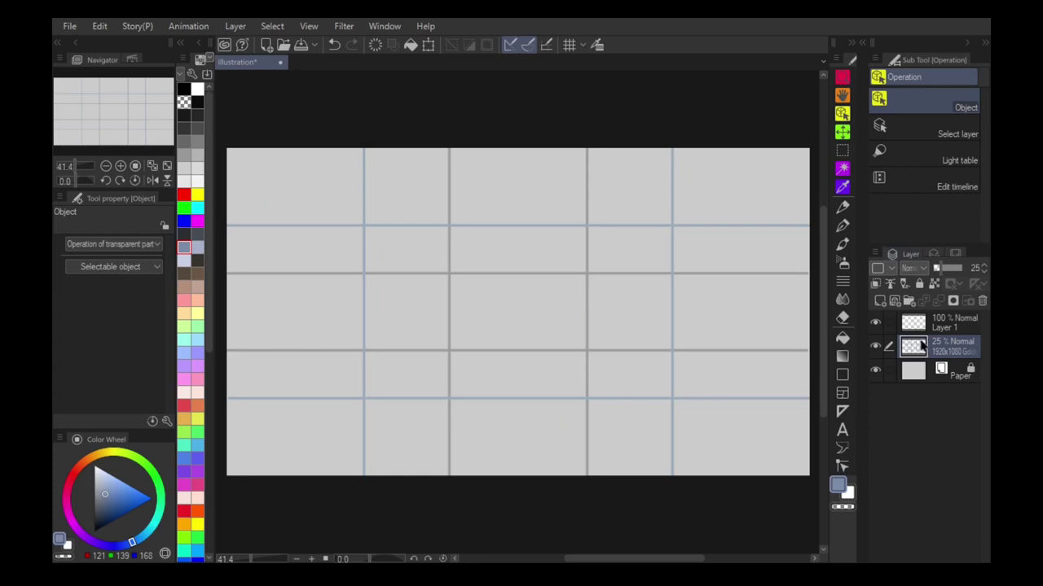
{"action": "left_click_drag", "start_coordinate": [919, 336], "coordinate": [926, 324]}
Rename the empty layer below the grid as DRAFT.
{"action": "double_click", "coordinate": [943, 352]}
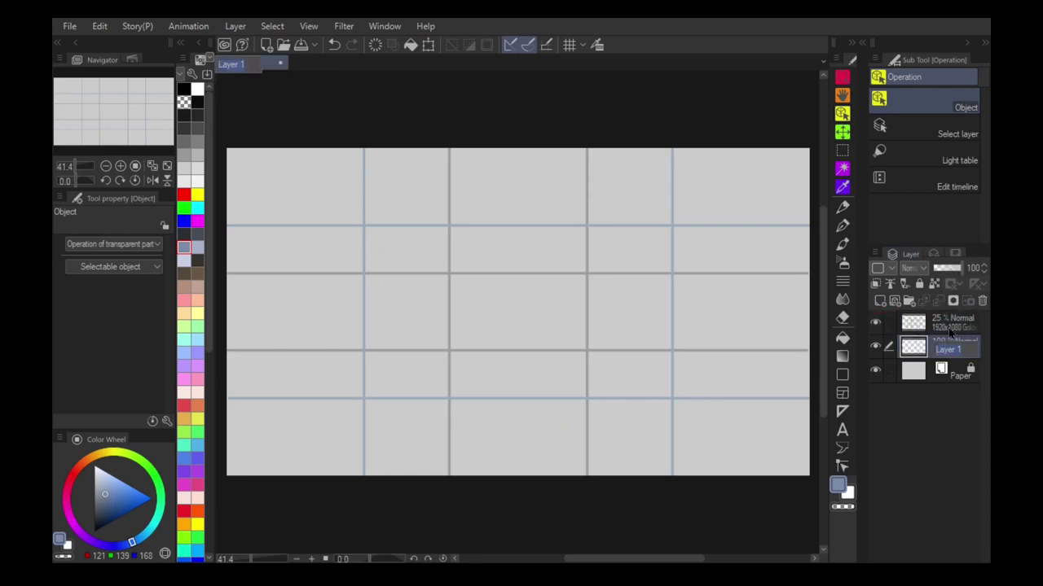
{"action": "type", "text": "DRAFT"}
{"action": "key", "text": "Return"}
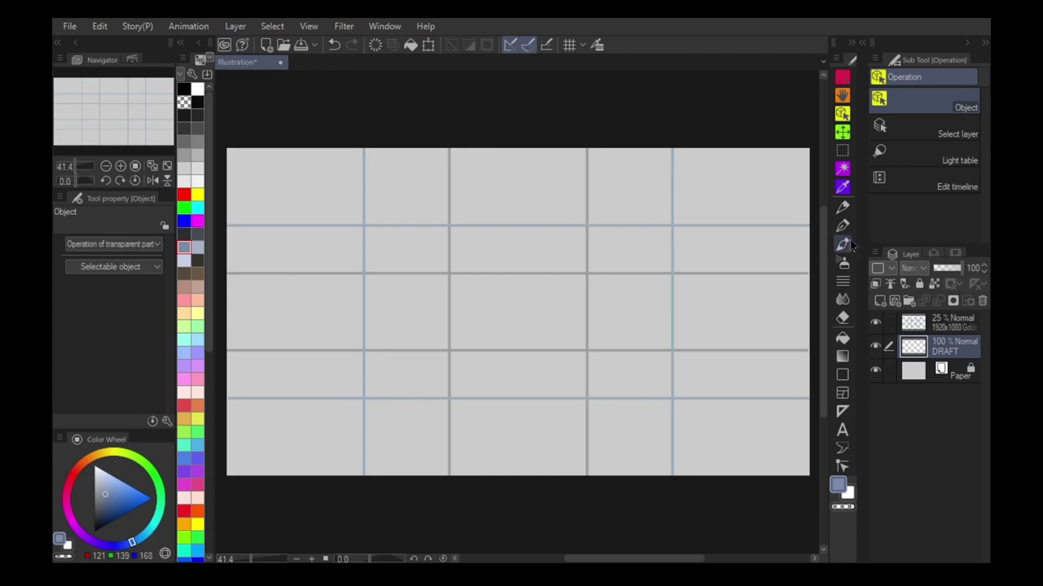
With the Design pencil at size 12, sketch the diagonal slope, the horizon line, and the distant trees and pole on the left.
{"action": "left_click", "coordinate": [842, 207]}
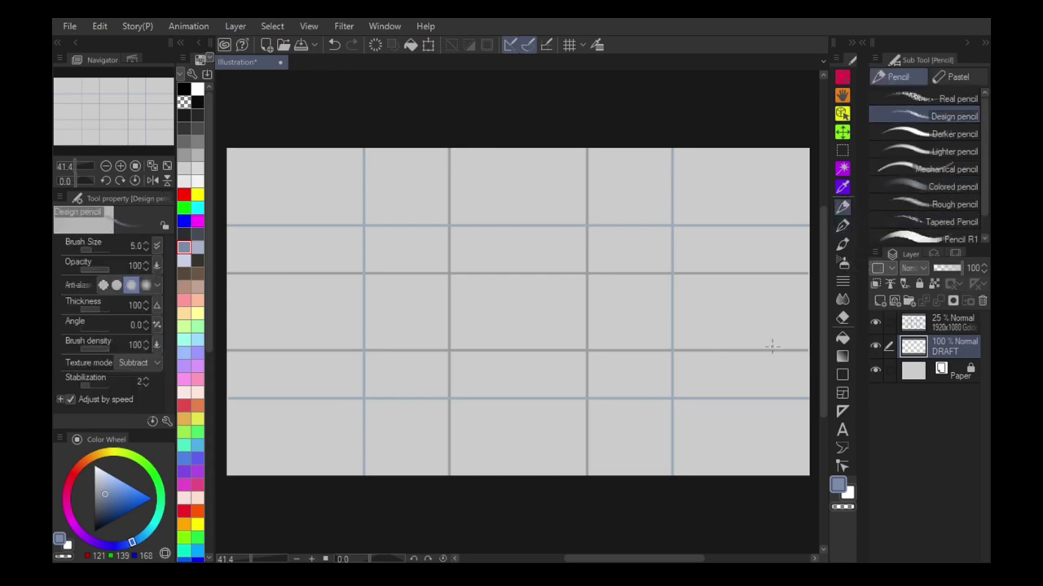
{"action": "left_click_drag", "start_coordinate": [786, 354], "coordinate": [235, 458]}
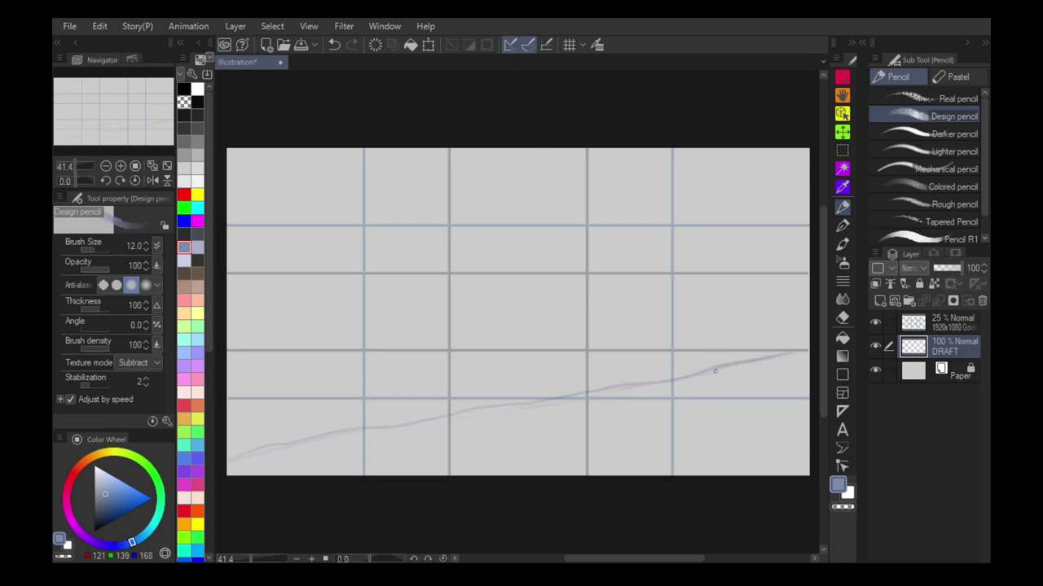
{"action": "left_click_drag", "start_coordinate": [307, 390], "coordinate": [573, 396]}
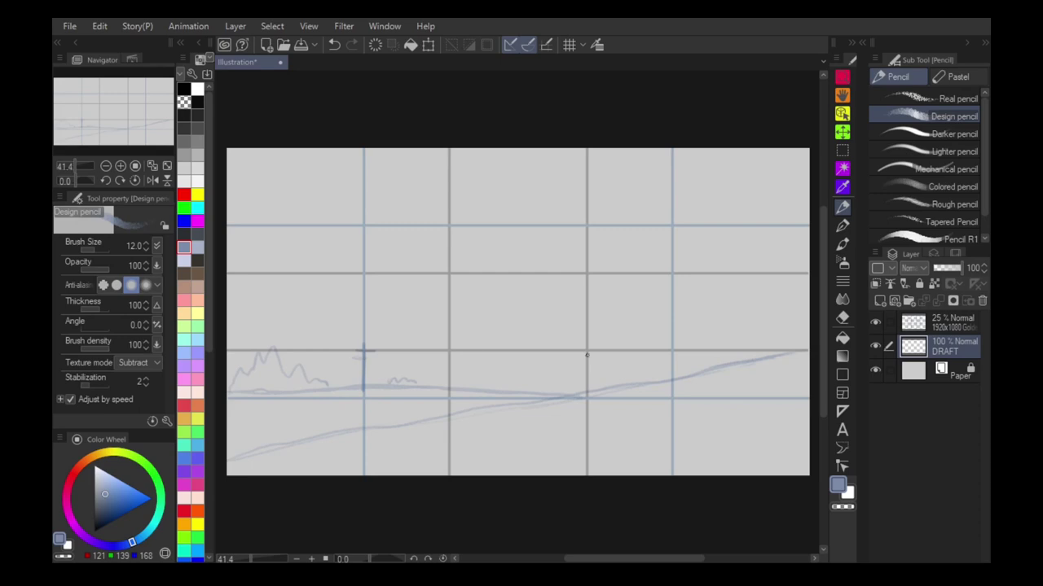
Sketch the large rounded clouds, the bushes along the slope, and the foreground grass on the DRAFT layer.
{"action": "mouse_move", "coordinate": [532, 309]}
{"action": "left_mouse_down"}
{"action": "mouse_move", "coordinate": [474, 345]}
{"action": "mouse_move", "coordinate": [402, 365]}
{"action": "mouse_move", "coordinate": [374, 309]}
{"action": "mouse_move", "coordinate": [313, 346]}
{"action": "left_mouse_up"}
{"action": "mouse_move", "coordinate": [689, 326]}
{"action": "left_mouse_down"}
{"action": "mouse_move", "coordinate": [788, 352]}
{"action": "mouse_move", "coordinate": [674, 353]}
{"action": "mouse_move", "coordinate": [590, 389]}
{"action": "left_mouse_up"}
{"action": "left_click_drag", "start_coordinate": [676, 372], "coordinate": [714, 361]}
{"action": "left_click_drag", "start_coordinate": [774, 471], "coordinate": [802, 423]}
{"action": "left_click_drag", "start_coordinate": [611, 470], "coordinate": [652, 450]}
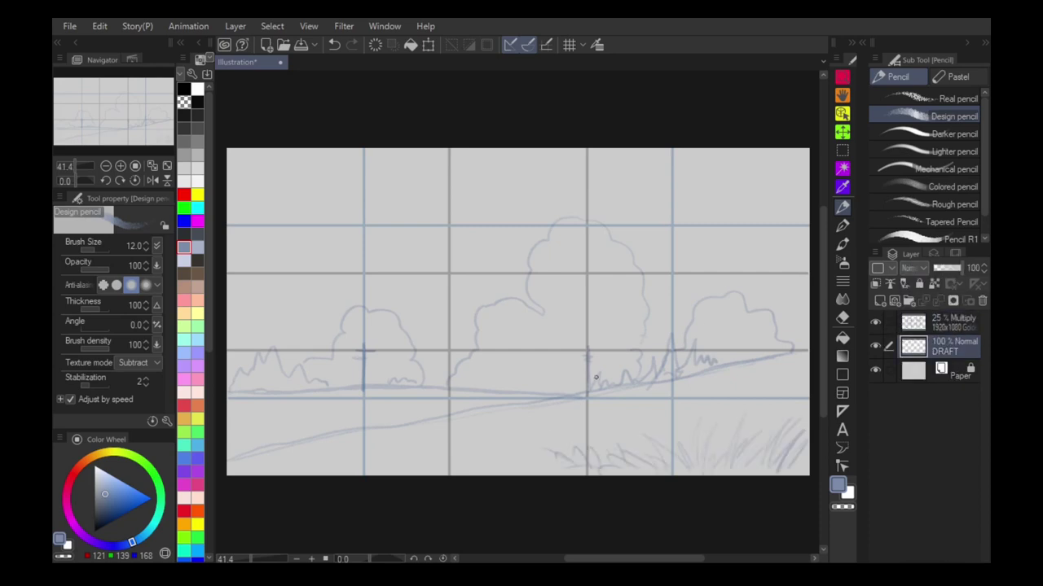
Hide the grid and, on a new layer above DRAFT, paint a light green band along the slope's upper edge.
{"action": "left_click", "coordinate": [875, 322]}
{"action": "left_click", "coordinate": [881, 301]}
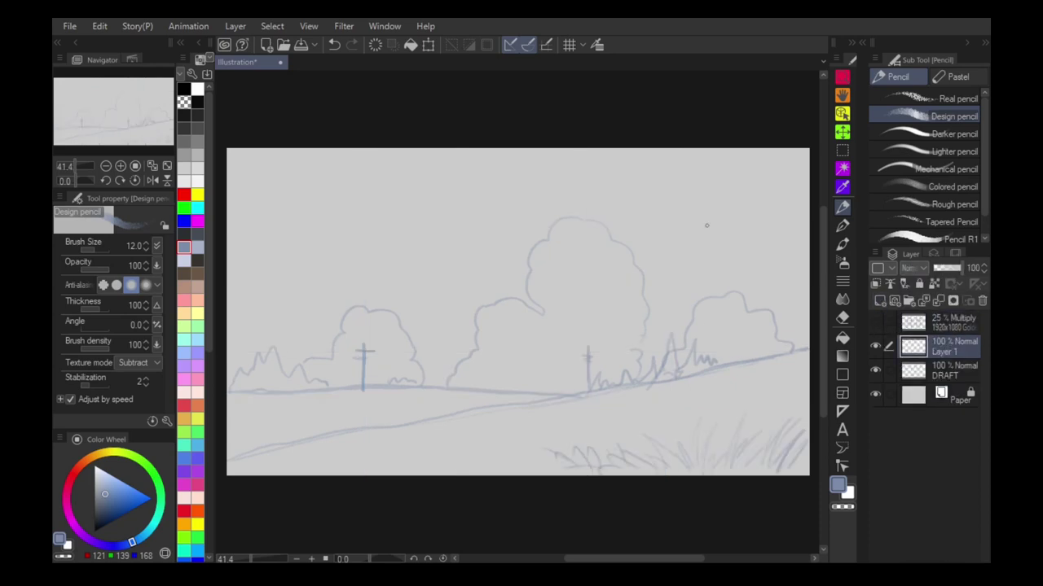
{"action": "left_click", "coordinate": [197, 433]}
{"action": "key", "text": "]"}
{"action": "key", "text": "]"}
{"action": "key", "text": "]"}
{"action": "key", "text": "]"}
{"action": "key", "text": "]"}
{"action": "key", "text": "]"}
{"action": "key", "text": "]"}
{"action": "mouse_move", "coordinate": [806, 359]}
{"action": "left_mouse_down"}
{"action": "mouse_move", "coordinate": [465, 419]}
{"action": "mouse_move", "coordinate": [247, 427]}
{"action": "mouse_move", "coordinate": [351, 439]}
{"action": "mouse_move", "coordinate": [805, 371]}
{"action": "left_mouse_up"}
Paint darker green strokes below the slope's light edge with the brush at size 70.
{"action": "left_click", "coordinate": [114, 505]}
{"action": "key", "text": "]"}
{"action": "key", "text": "]"}
{"action": "left_click_drag", "start_coordinate": [754, 403], "coordinate": [422, 466]}
{"action": "mouse_move", "coordinate": [623, 432]}
{"action": "left_mouse_down"}
{"action": "mouse_move", "coordinate": [777, 421]}
{"action": "mouse_move", "coordinate": [631, 414]}
{"action": "left_mouse_up"}
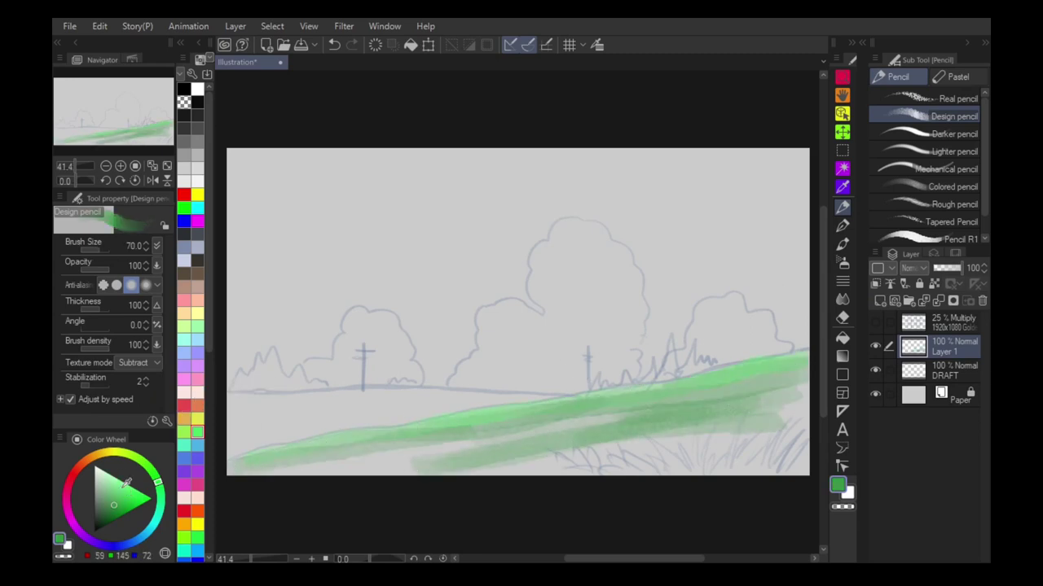
Cover the foreground meadow with broad yellow-green strokes, blending them into the green slope.
{"action": "left_click", "coordinate": [115, 496]}
{"action": "left_click", "coordinate": [131, 457]}
{"action": "key", "text": "]"}
{"action": "key", "text": "]"}
{"action": "key", "text": "]"}
{"action": "key", "text": "]"}
{"action": "mouse_move", "coordinate": [725, 439]}
{"action": "left_mouse_down"}
{"action": "mouse_move", "coordinate": [560, 466]}
{"action": "mouse_move", "coordinate": [753, 454]}
{"action": "left_mouse_up"}
{"action": "key", "text": "["}
{"action": "key", "text": "["}
{"action": "key", "text": "["}
{"action": "mouse_move", "coordinate": [753, 455]}
{"action": "left_mouse_down"}
{"action": "mouse_move", "coordinate": [805, 433]}
{"action": "mouse_move", "coordinate": [614, 417]}
{"action": "left_mouse_up"}
{"action": "mouse_move", "coordinate": [615, 417]}
{"action": "left_mouse_down"}
{"action": "mouse_move", "coordinate": [303, 468]}
{"action": "mouse_move", "coordinate": [533, 477]}
{"action": "mouse_move", "coordinate": [497, 442]}
{"action": "left_mouse_up"}
{"action": "key", "text": "]"}
{"action": "key", "text": "]"}
{"action": "left_click", "coordinate": [123, 455]}
{"action": "key", "text": "["}
{"action": "key", "text": "["}
{"action": "key", "text": "["}
{"action": "key", "text": "["}
{"action": "key", "text": "["}
{"action": "key", "text": "["}
{"action": "key", "text": "["}
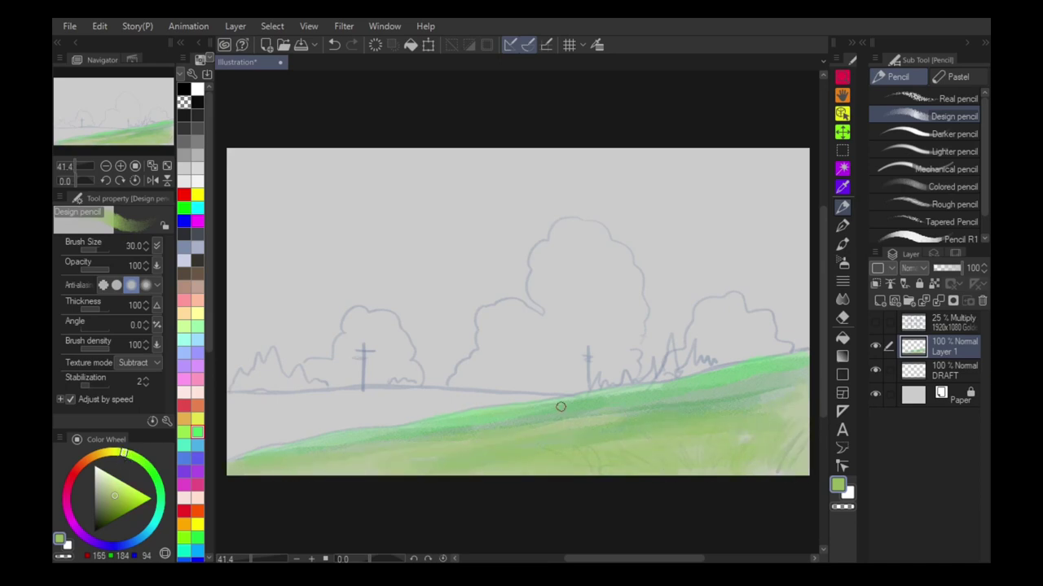
Brush pale yellow highlights across the foreground meadow with a larger brush.
{"action": "key", "text": "bracketright"}
{"action": "key", "text": "bracketright"}
{"action": "key", "text": "bracketright"}
{"action": "key", "text": "bracketright"}
{"action": "key", "text": "bracketright"}
{"action": "key", "text": "bracketright"}
{"action": "key", "text": "bracketright"}
{"action": "left_click", "coordinate": [197, 312]}
{"action": "mouse_move", "coordinate": [377, 468]}
{"action": "left_mouse_down"}
{"action": "mouse_move", "coordinate": [454, 470]}
{"action": "mouse_move", "coordinate": [464, 444]}
{"action": "mouse_move", "coordinate": [700, 447]}
{"action": "mouse_move", "coordinate": [752, 409]}
{"action": "mouse_move", "coordinate": [705, 442]}
{"action": "mouse_move", "coordinate": [801, 430]}
{"action": "mouse_move", "coordinate": [738, 423]}
{"action": "left_mouse_up"}
Add texture to the meadow with the Rough pencil, using greens sampled from the slope.
{"action": "key", "text": "bracketleft"}
{"action": "key", "text": "bracketleft"}
{"action": "key", "text": "bracketleft"}
{"action": "key", "text": "bracketleft"}
{"action": "left_click", "coordinate": [957, 209]}
{"action": "left_click", "coordinate": [779, 392], "text": "alt"}
{"action": "key", "text": "bracketright"}
{"action": "left_click", "coordinate": [418, 445], "text": "alt"}
{"action": "left_click_drag", "start_coordinate": [593, 446], "coordinate": [381, 468]}
Paint the valley between the horizon and the slope on the left in teal and blue tones.
{"action": "left_click", "coordinate": [115, 488]}
{"action": "left_click", "coordinate": [160, 508]}
{"action": "mouse_move", "coordinate": [448, 399]}
{"action": "left_mouse_down"}
{"action": "mouse_move", "coordinate": [309, 403]}
{"action": "mouse_move", "coordinate": [386, 401]}
{"action": "left_mouse_up"}
{"action": "left_click", "coordinate": [111, 497]}
{"action": "mouse_move", "coordinate": [285, 427]}
{"action": "left_mouse_down"}
{"action": "mouse_move", "coordinate": [486, 396]}
{"action": "mouse_move", "coordinate": [561, 398]}
{"action": "left_mouse_up"}
{"action": "left_click", "coordinate": [146, 534]}
{"action": "key", "text": "bracketleft"}
{"action": "key", "text": "bracketleft"}
{"action": "key", "text": "bracketright"}
{"action": "key", "text": "bracketright"}
{"action": "mouse_move", "coordinate": [456, 409]}
{"action": "left_mouse_down"}
{"action": "mouse_move", "coordinate": [233, 444]}
{"action": "mouse_move", "coordinate": [382, 432]}
{"action": "left_mouse_up"}
Add thin pale yellow highlights along the slope's edge where it meets the valley.
{"action": "left_click", "coordinate": [197, 313]}
{"action": "key", "text": "bracketleft"}
{"action": "key", "text": "bracketleft"}
{"action": "key", "text": "bracketleft"}
{"action": "key", "text": "bracketleft"}
{"action": "key", "text": "bracketleft"}
{"action": "key", "text": "bracketleft"}
{"action": "key", "text": "bracketleft"}
{"action": "left_click_drag", "start_coordinate": [342, 437], "coordinate": [573, 398]}
{"action": "mouse_move", "coordinate": [374, 431]}
{"action": "left_mouse_down"}
{"action": "mouse_move", "coordinate": [529, 417]}
{"action": "mouse_move", "coordinate": [622, 395]}
{"action": "left_mouse_up"}
{"action": "left_click_drag", "start_coordinate": [489, 422], "coordinate": [355, 445]}
Sweep a broad pale yellow stroke across the meadow's lower left and centre, and reduce the brush to size 100.
{"action": "key", "text": "bracketright"}
{"action": "key", "text": "bracketright"}
{"action": "key", "text": "bracketright"}
{"action": "key", "text": "bracketright"}
{"action": "key", "text": "bracketright"}
{"action": "key", "text": "bracketright"}
{"action": "key", "text": "bracketright"}
{"action": "key", "text": "bracketright"}
{"action": "key", "text": "bracketright"}
{"action": "key", "text": "bracketright"}
{"action": "left_click_drag", "start_coordinate": [317, 454], "coordinate": [573, 432]}
{"action": "key", "text": "bracketleft"}
{"action": "key", "text": "bracketleft"}
{"action": "key", "text": "bracketleft"}
{"action": "key", "text": "bracketleft"}
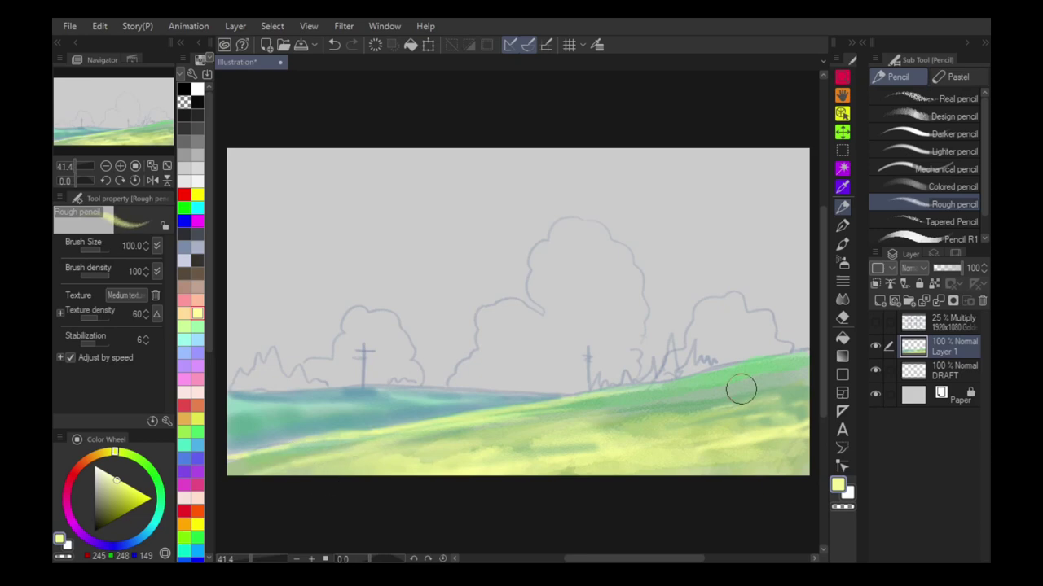
Paint the conifers and low bushes along the left horizon with the Real pencil at size 30 in a sampled blue-teal.
{"action": "left_click", "coordinate": [261, 395], "text": "alt"}
{"action": "key", "text": "bracketleft"}
{"action": "key", "text": "bracketleft"}
{"action": "key", "text": "bracketleft"}
{"action": "key", "text": "comma"}
{"action": "key", "text": "comma"}
{"action": "key", "text": "comma"}
{"action": "key", "text": "comma"}
{"action": "key", "text": "comma"}
{"action": "key", "text": "comma"}
{"action": "mouse_move", "coordinate": [237, 388]}
{"action": "left_mouse_down"}
{"action": "mouse_move", "coordinate": [260, 360]}
{"action": "mouse_move", "coordinate": [267, 378]}
{"action": "left_mouse_up"}
{"action": "left_click_drag", "start_coordinate": [374, 388], "coordinate": [420, 386]}
{"action": "left_click_drag", "start_coordinate": [396, 391], "coordinate": [470, 392]}
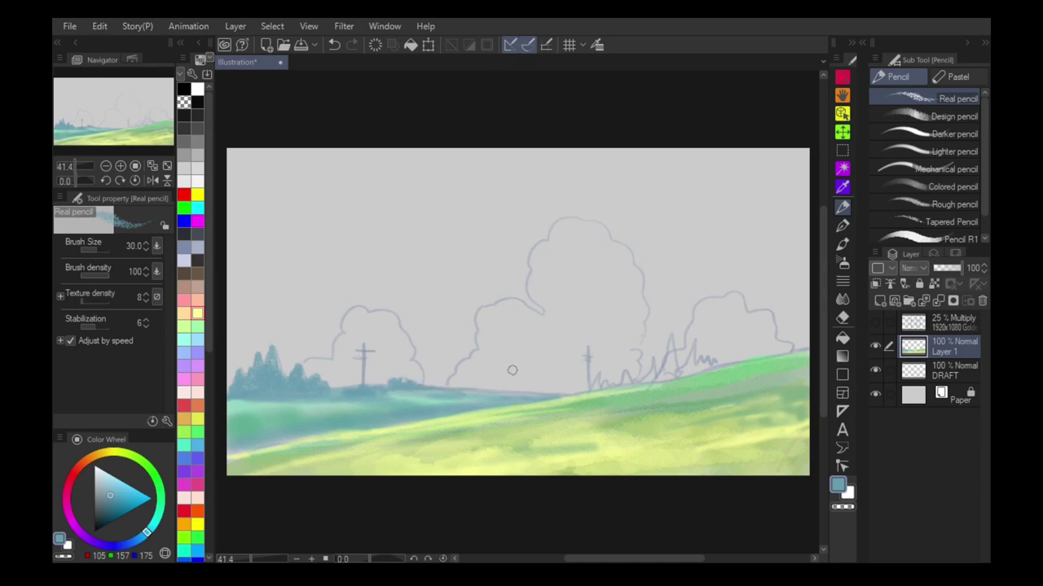
Paint a range of distant blue hills along the horizon up to the right pole, finishing with the Design pencil at size 25.
{"action": "left_click", "coordinate": [123, 495]}
{"action": "mouse_move", "coordinate": [337, 386]}
{"action": "left_mouse_down"}
{"action": "mouse_move", "coordinate": [414, 358]}
{"action": "mouse_move", "coordinate": [337, 389]}
{"action": "mouse_move", "coordinate": [441, 381]}
{"action": "mouse_move", "coordinate": [578, 392]}
{"action": "left_mouse_up"}
{"action": "left_click", "coordinate": [924, 119]}
{"action": "left_click", "coordinate": [346, 387], "text": "alt"}
{"action": "left_click_drag", "start_coordinate": [500, 388], "coordinate": [585, 384]}
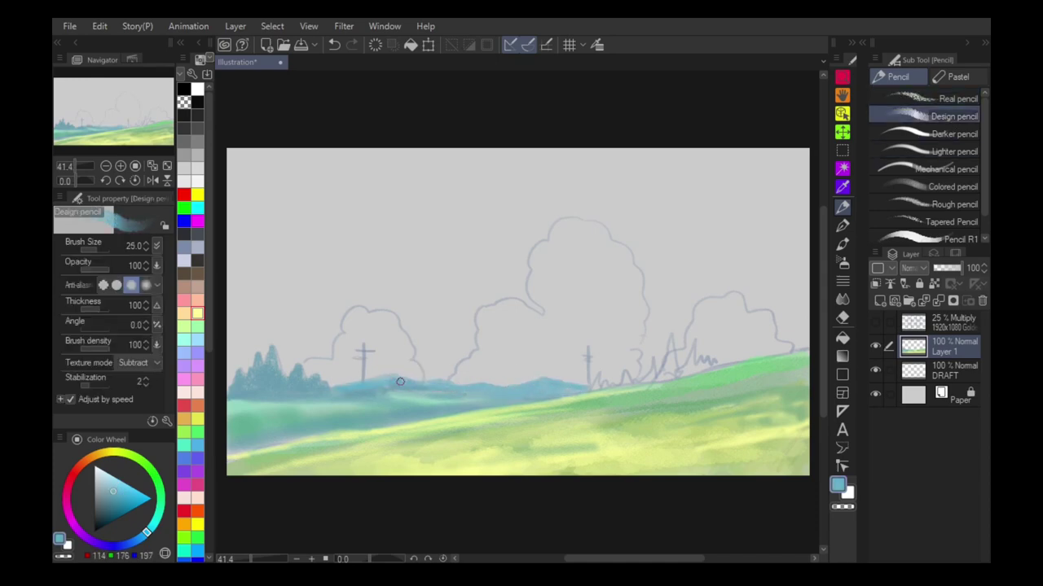
Show the built-in grid over the canvas.
{"action": "left_click", "coordinate": [308, 26]}
{"action": "left_click", "coordinate": [425, 326]}
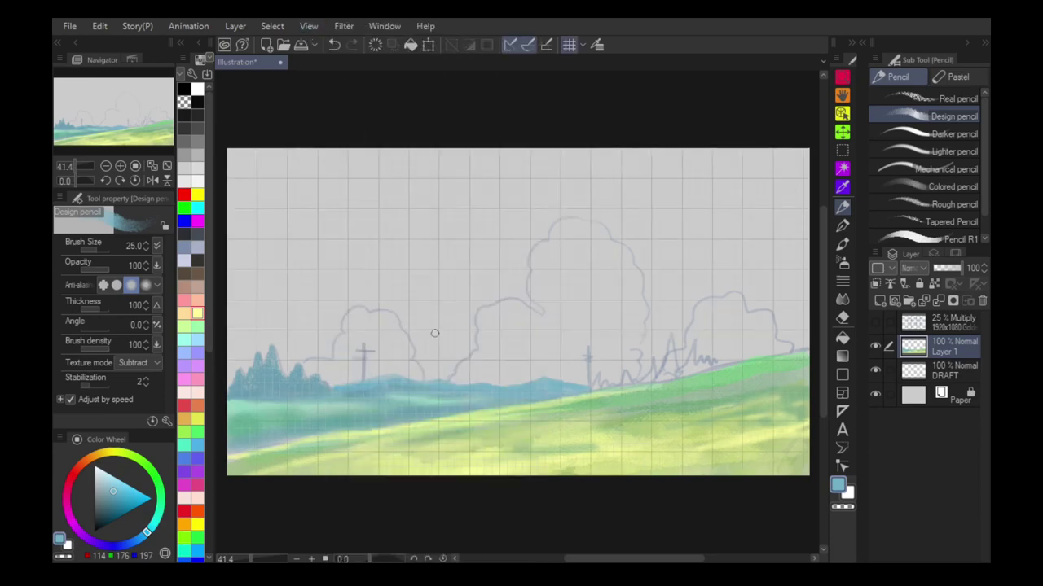
Draw a thin darker blue line along the horizon with a smaller Design pencil, and hide the grid.
{"action": "left_click", "coordinate": [110, 503]}
{"action": "key", "text": "bracketleft"}
{"action": "key", "text": "bracketleft"}
{"action": "key", "text": "bracketleft"}
{"action": "key", "text": "bracketleft"}
{"action": "mouse_move", "coordinate": [227, 391]}
{"action": "left_mouse_down"}
{"action": "mouse_move", "coordinate": [591, 392]}
{"action": "mouse_move", "coordinate": [653, 306]}
{"action": "mouse_move", "coordinate": [641, 233]}
{"action": "left_mouse_up"}
{"action": "left_click", "coordinate": [569, 46]}
Touch up the distant blue hills and the shoreline along the horizon with Design pencil strokes.
{"action": "key", "text": "bracketright"}
{"action": "key", "text": "bracketright"}
{"action": "key", "text": "bracketright"}
{"action": "key", "text": "bracketright"}
{"action": "key", "text": "ctrl+plus"}
{"action": "mouse_move", "coordinate": [330, 480]}
{"action": "left_mouse_down"}
{"action": "mouse_move", "coordinate": [297, 498]}
{"action": "mouse_move", "coordinate": [339, 478]}
{"action": "mouse_move", "coordinate": [351, 453]}
{"action": "mouse_move", "coordinate": [313, 480]}
{"action": "left_mouse_up"}
{"action": "key", "text": "bracketright"}
{"action": "key", "text": "bracketright"}
{"action": "key", "text": "bracketright"}
{"action": "key", "text": "bracketright"}
{"action": "mouse_move", "coordinate": [314, 424]}
{"action": "left_mouse_down"}
{"action": "mouse_move", "coordinate": [334, 452]}
{"action": "mouse_move", "coordinate": [363, 441]}
{"action": "left_mouse_up"}
{"action": "left_click_drag", "start_coordinate": [486, 347], "coordinate": [423, 386]}
{"action": "left_click_drag", "start_coordinate": [533, 298], "coordinate": [464, 354]}
{"action": "key", "text": "bracketleft"}
{"action": "key", "text": "bracketleft"}
{"action": "left_click", "coordinate": [442, 559]}
{"action": "left_click_drag", "start_coordinate": [608, 347], "coordinate": [547, 370]}
Paint green conifers along the left part of the right hill's crest with the Design pencil.
{"action": "left_click", "coordinate": [159, 488]}
{"action": "left_click", "coordinate": [113, 509]}
{"action": "mouse_move", "coordinate": [478, 344]}
{"action": "left_mouse_down"}
{"action": "mouse_move", "coordinate": [558, 303]}
{"action": "mouse_move", "coordinate": [577, 277]}
{"action": "mouse_move", "coordinate": [588, 324]}
{"action": "mouse_move", "coordinate": [616, 302]}
{"action": "mouse_move", "coordinate": [681, 305]}
{"action": "mouse_move", "coordinate": [492, 345]}
{"action": "left_mouse_up"}
{"action": "key", "text": "bracketright"}
{"action": "key", "text": "bracketright"}
{"action": "left_click", "coordinate": [646, 319], "text": "alt"}
{"action": "left_click", "coordinate": [506, 342], "text": "alt"}
{"action": "mouse_move", "coordinate": [619, 321]}
{"action": "left_mouse_down"}
{"action": "mouse_move", "coordinate": [484, 347]}
{"action": "mouse_move", "coordinate": [743, 299]}
{"action": "left_mouse_up"}
Paint low green bushes along the hill's crest to the right canvas edge, finishing with the Design pencil at size 20.
{"action": "key", "text": "bracketright"}
{"action": "key", "text": "bracketright"}
{"action": "left_click_drag", "start_coordinate": [745, 336], "coordinate": [730, 350]}
{"action": "key", "text": "bracketleft"}
{"action": "key", "text": "bracketleft"}
{"action": "key", "text": "bracketleft"}
{"action": "left_click_drag", "start_coordinate": [746, 330], "coordinate": [671, 355]}
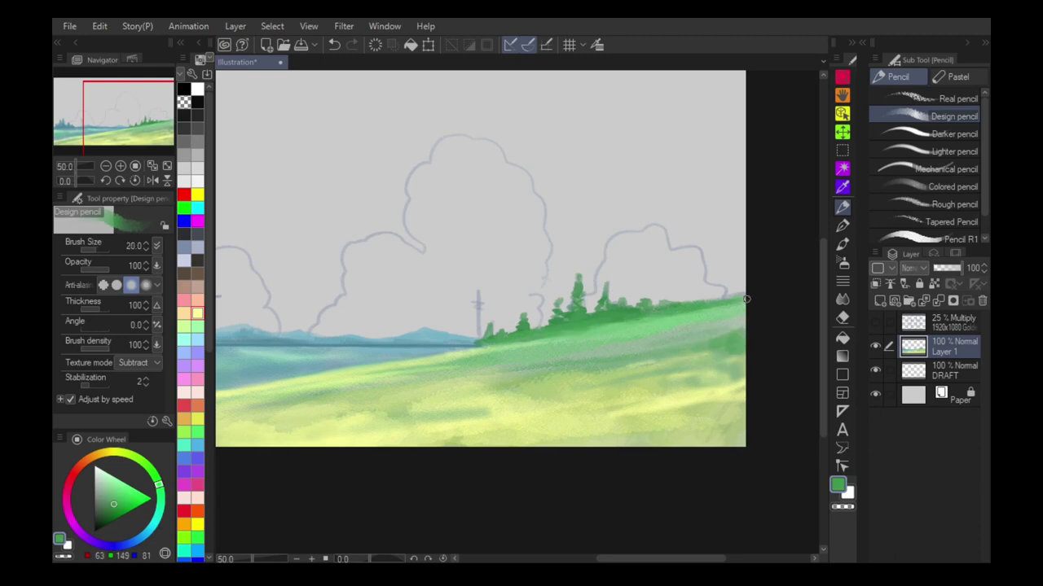
{"action": "left_click_drag", "start_coordinate": [734, 308], "coordinate": [648, 329]}
Blend the hill's left end into the distant shore with sampled greens, using the Design pencil at size 17.
{"action": "key", "text": "ctrl+0"}
{"action": "left_click_drag", "start_coordinate": [585, 397], "coordinate": [538, 403]}
{"action": "left_click_drag", "start_coordinate": [623, 359], "coordinate": [628, 327]}
{"action": "key", "text": "bracketleft"}
{"action": "left_click", "coordinate": [565, 379], "text": "alt"}
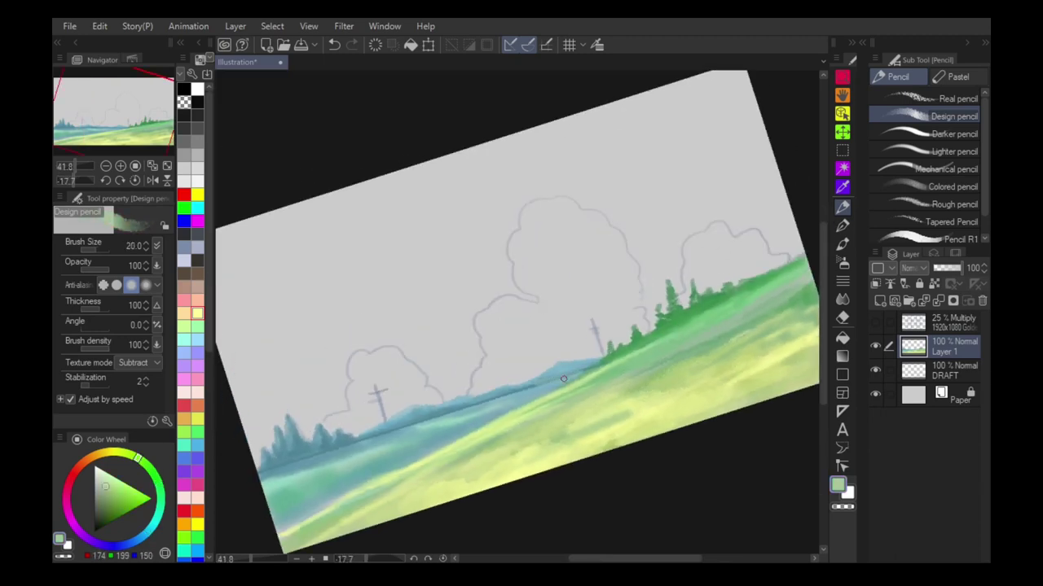
{"action": "left_click", "coordinate": [588, 370], "text": "alt"}
{"action": "left_click_drag", "start_coordinate": [585, 370], "coordinate": [490, 400]}
{"action": "left_click", "coordinate": [576, 369], "text": "alt"}
{"action": "left_click", "coordinate": [610, 358], "text": "alt"}
{"action": "left_click", "coordinate": [442, 559]}
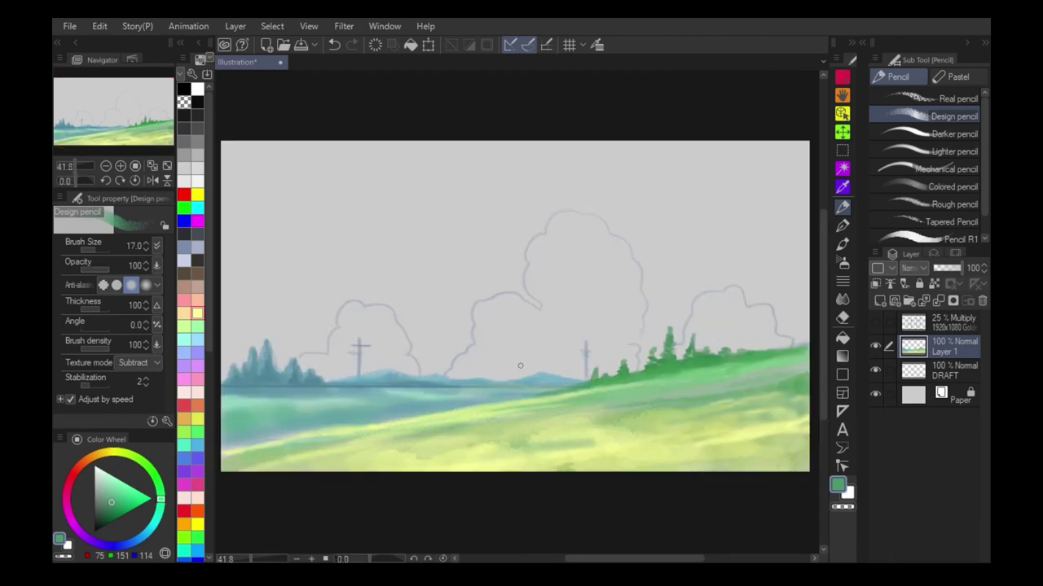
Add a raster layer above DRAFT and outline the three clouds in light blue with the Mapping pen.
{"action": "left_click", "coordinate": [921, 371]}
{"action": "left_click", "coordinate": [879, 301]}
{"action": "left_click", "coordinate": [197, 551]}
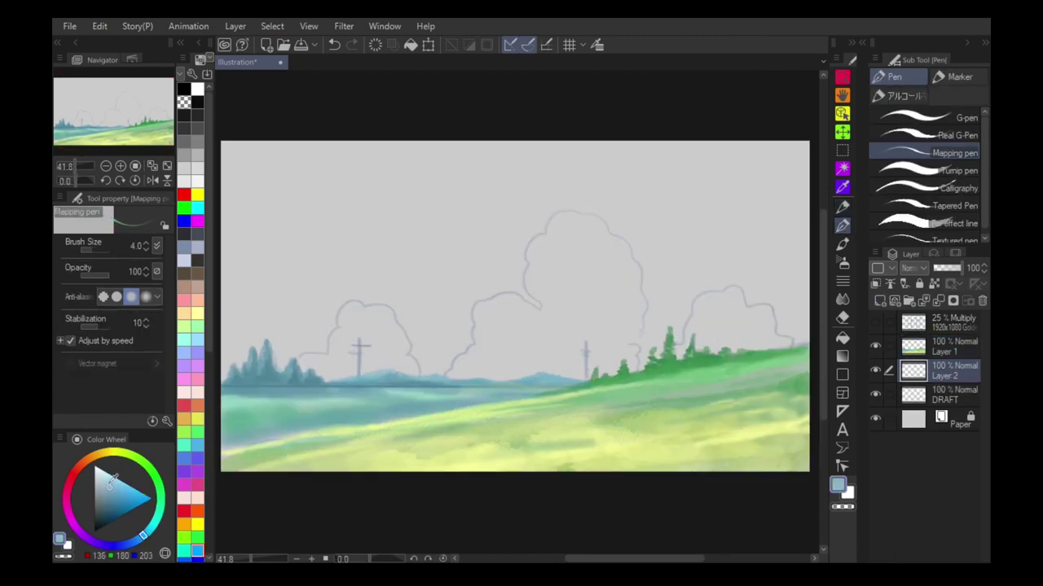
{"action": "mouse_move", "coordinate": [643, 362]}
{"action": "left_mouse_down"}
{"action": "mouse_move", "coordinate": [630, 260]}
{"action": "mouse_move", "coordinate": [590, 215]}
{"action": "mouse_move", "coordinate": [525, 251]}
{"action": "mouse_move", "coordinate": [528, 294]}
{"action": "mouse_move", "coordinate": [507, 290]}
{"action": "mouse_move", "coordinate": [447, 380]}
{"action": "left_mouse_up"}
{"action": "left_click_drag", "start_coordinate": [748, 307], "coordinate": [666, 350]}
{"action": "mouse_move", "coordinate": [420, 376]}
{"action": "left_mouse_down"}
{"action": "mouse_move", "coordinate": [392, 323]}
{"action": "mouse_move", "coordinate": [337, 324]}
{"action": "mouse_move", "coordinate": [297, 358]}
{"action": "left_mouse_up"}
Hide Layer 1 and fill the three cloud outlines with light blue, referring only to the editing layer.
{"action": "left_click", "coordinate": [877, 348]}
{"action": "key", "text": "g"}
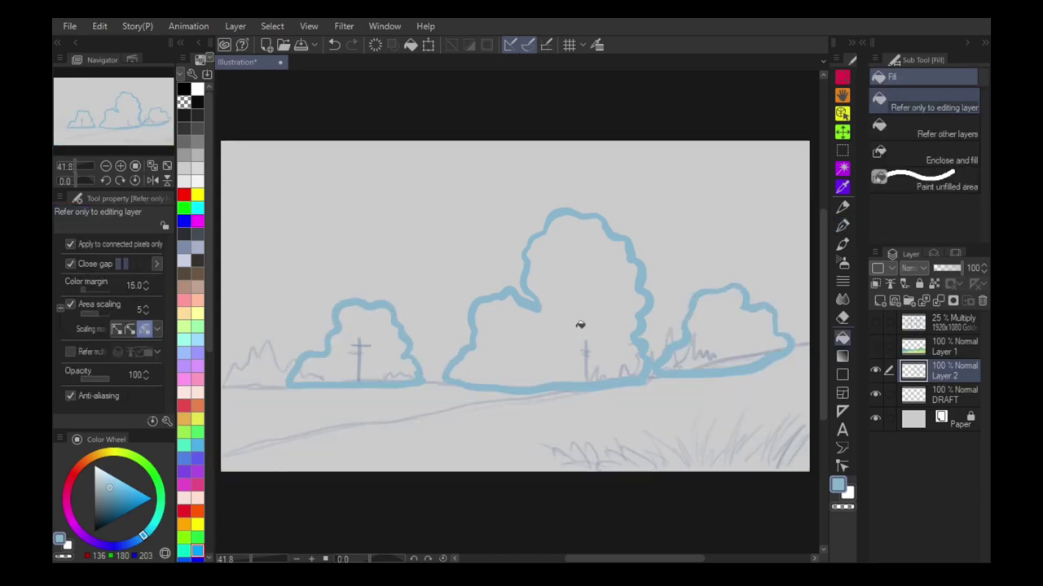
{"action": "key", "text": "g"}
{"action": "left_click", "coordinate": [577, 330]}
{"action": "left_click", "coordinate": [728, 332]}
{"action": "left_click", "coordinate": [368, 349]}
Show Layer 1 again and lock the transparent pixels of Layer 2.
{"action": "left_click", "coordinate": [876, 347]}
{"action": "left_click", "coordinate": [925, 348]}
{"action": "left_click", "coordinate": [928, 371]}
{"action": "left_click", "coordinate": [933, 284]}
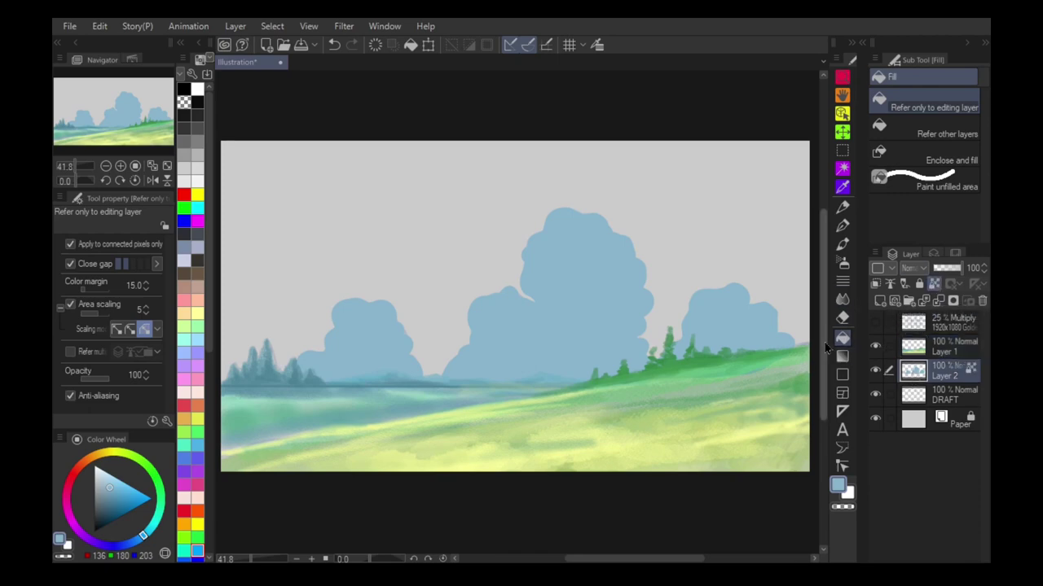
Block in darker blue shadow shapes on the right and lower parts of the clouds with the Mapping pen at size 100.
{"action": "left_click_drag", "start_coordinate": [111, 490], "coordinate": [113, 502]}
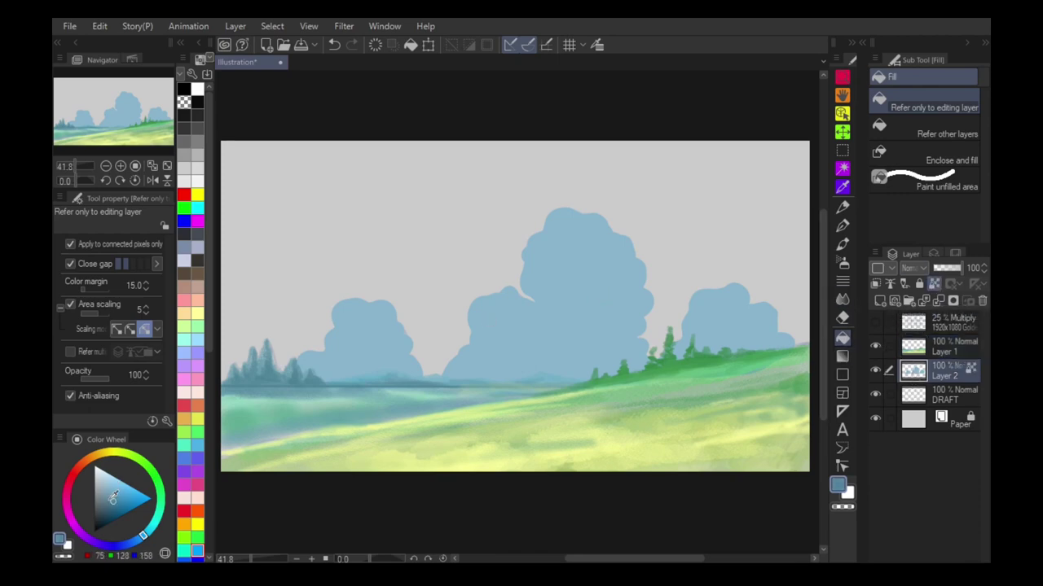
{"action": "left_click", "coordinate": [842, 207]}
{"action": "left_click", "coordinate": [842, 225]}
{"action": "left_click", "coordinate": [601, 233]}
{"action": "left_click", "coordinate": [611, 253]}
{"action": "mouse_move", "coordinate": [628, 284]}
{"action": "left_mouse_down"}
{"action": "mouse_move", "coordinate": [610, 343]}
{"action": "mouse_move", "coordinate": [541, 381]}
{"action": "mouse_move", "coordinate": [550, 364]}
{"action": "mouse_move", "coordinate": [512, 379]}
{"action": "mouse_move", "coordinate": [529, 321]}
{"action": "left_mouse_up"}
{"action": "left_click_drag", "start_coordinate": [507, 366], "coordinate": [484, 370]}
{"action": "mouse_move", "coordinate": [601, 365]}
{"action": "left_mouse_down"}
{"action": "mouse_move", "coordinate": [628, 359]}
{"action": "mouse_move", "coordinate": [638, 307]}
{"action": "left_mouse_up"}
{"action": "mouse_move", "coordinate": [688, 351]}
{"action": "left_mouse_down"}
{"action": "mouse_move", "coordinate": [712, 329]}
{"action": "mouse_move", "coordinate": [778, 342]}
{"action": "left_mouse_up"}
{"action": "mouse_move", "coordinate": [391, 375]}
{"action": "left_mouse_down"}
{"action": "mouse_move", "coordinate": [358, 387]}
{"action": "mouse_move", "coordinate": [404, 372]}
{"action": "mouse_move", "coordinate": [388, 358]}
{"action": "mouse_move", "coordinate": [383, 330]}
{"action": "left_mouse_up"}
{"action": "mouse_move", "coordinate": [625, 306]}
{"action": "left_mouse_down"}
{"action": "mouse_move", "coordinate": [608, 269]}
{"action": "mouse_move", "coordinate": [596, 294]}
{"action": "mouse_move", "coordinate": [577, 294]}
{"action": "mouse_move", "coordinate": [615, 296]}
{"action": "mouse_move", "coordinate": [605, 317]}
{"action": "mouse_move", "coordinate": [608, 282]}
{"action": "left_mouse_up"}
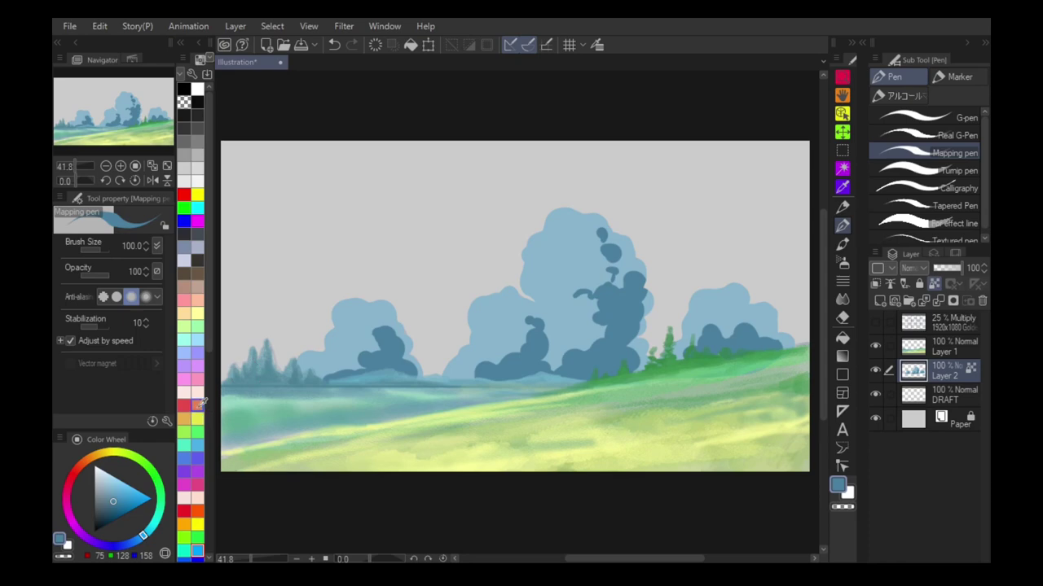
Block in pale yellow highlights on the upper-left parts of the three clouds with the Mapping pen at size 100.
{"action": "left_click", "coordinate": [198, 393]}
{"action": "left_click_drag", "start_coordinate": [103, 453], "coordinate": [114, 452]}
{"action": "left_click", "coordinate": [110, 481]}
{"action": "mouse_move", "coordinate": [562, 216]}
{"action": "left_mouse_down"}
{"action": "mouse_move", "coordinate": [527, 301]}
{"action": "mouse_move", "coordinate": [489, 309]}
{"action": "mouse_move", "coordinate": [503, 318]}
{"action": "mouse_move", "coordinate": [578, 303]}
{"action": "mouse_move", "coordinate": [557, 326]}
{"action": "left_mouse_up"}
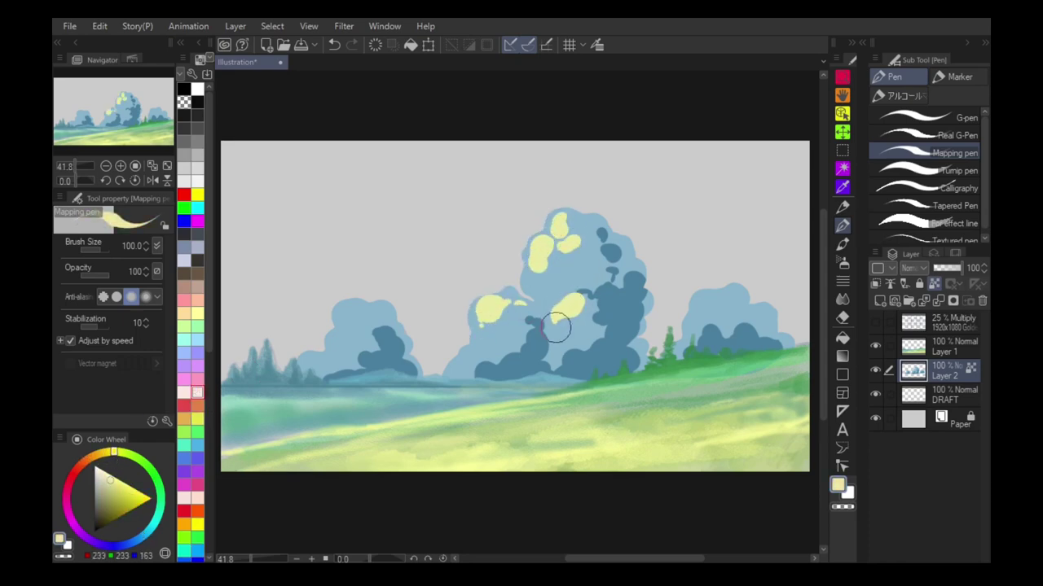
{"action": "left_click_drag", "start_coordinate": [345, 309], "coordinate": [313, 355]}
{"action": "mouse_move", "coordinate": [708, 298]}
{"action": "left_mouse_down"}
{"action": "mouse_move", "coordinate": [689, 322]}
{"action": "mouse_move", "coordinate": [733, 291]}
{"action": "mouse_move", "coordinate": [728, 279]}
{"action": "left_mouse_up"}
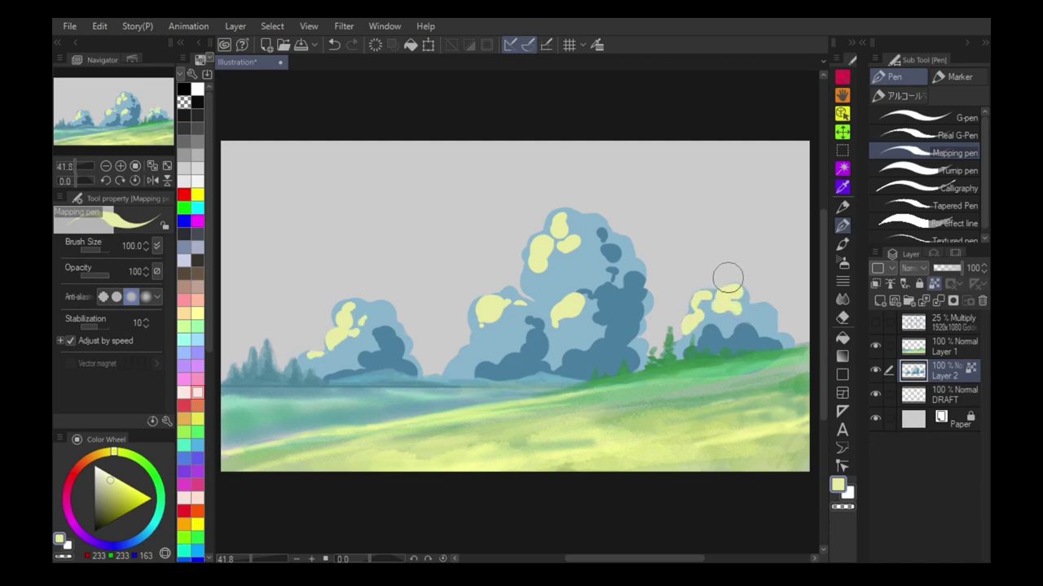
Blend the yellow highlights of the central and left clouds with the Dense watercolor brush, starting at size 120.
{"action": "left_click", "coordinate": [842, 244]}
{"action": "left_click", "coordinate": [936, 210]}
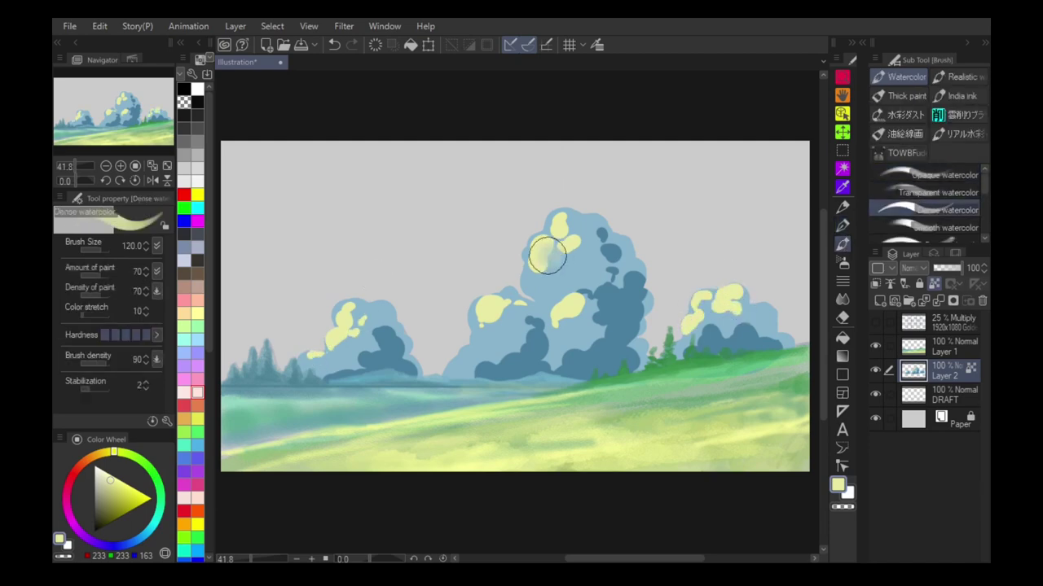
{"action": "left_click_drag", "start_coordinate": [554, 254], "coordinate": [541, 276]}
{"action": "key", "text": "["}
{"action": "left_click_drag", "start_coordinate": [576, 249], "coordinate": [568, 222]}
{"action": "key", "text": "["}
{"action": "mouse_move", "coordinate": [569, 316]}
{"action": "left_mouse_down"}
{"action": "mouse_move", "coordinate": [553, 334]}
{"action": "mouse_move", "coordinate": [466, 350]}
{"action": "left_mouse_up"}
{"action": "left_click_drag", "start_coordinate": [368, 312], "coordinate": [346, 325]}
{"action": "left_click_drag", "start_coordinate": [346, 326], "coordinate": [307, 356]}
Soften the left cloud's shadow transition with sampled blues and the Dense watercolor brush.
{"action": "left_click", "coordinate": [383, 346], "text": "alt"}
{"action": "mouse_move", "coordinate": [378, 338]}
{"action": "left_mouse_down"}
{"action": "mouse_move", "coordinate": [335, 367]}
{"action": "mouse_move", "coordinate": [399, 333]}
{"action": "mouse_move", "coordinate": [355, 350]}
{"action": "left_mouse_up"}
{"action": "key", "text": "]"}
{"action": "left_click", "coordinate": [391, 310], "text": "alt"}
{"action": "key", "text": "["}
{"action": "key", "text": "["}
Switch to another watercolor brush and blend the central cloud's shadows with a sampled dark blue.
{"action": "scroll", "coordinate": [943, 212], "scroll_direction": "down", "scroll_amount": 1}
{"action": "left_click", "coordinate": [942, 208]}
{"action": "left_click", "coordinate": [616, 281], "text": "alt"}
{"action": "left_click_drag", "start_coordinate": [591, 251], "coordinate": [573, 265]}
{"action": "mouse_move", "coordinate": [601, 228]}
{"action": "left_mouse_down"}
{"action": "mouse_move", "coordinate": [613, 266]}
{"action": "mouse_move", "coordinate": [653, 273]}
{"action": "mouse_move", "coordinate": [585, 301]}
{"action": "mouse_move", "coordinate": [580, 326]}
{"action": "left_mouse_up"}
{"action": "mouse_move", "coordinate": [562, 329]}
{"action": "left_mouse_down"}
{"action": "mouse_move", "coordinate": [547, 348]}
{"action": "mouse_move", "coordinate": [535, 323]}
{"action": "mouse_move", "coordinate": [507, 355]}
{"action": "left_mouse_up"}
Blend the highlights and shadows of the central and right clouds with the Smooth watercolor brush and sampled colours.
{"action": "left_click", "coordinate": [944, 185]}
{"action": "left_click", "coordinate": [507, 313], "text": "alt"}
{"action": "mouse_move", "coordinate": [524, 321]}
{"action": "left_mouse_down"}
{"action": "mouse_move", "coordinate": [508, 325]}
{"action": "mouse_move", "coordinate": [534, 305]}
{"action": "left_mouse_up"}
{"action": "left_click", "coordinate": [564, 224], "text": "alt"}
{"action": "left_click_drag", "start_coordinate": [539, 242], "coordinate": [544, 221]}
{"action": "left_click_drag", "start_coordinate": [700, 295], "coordinate": [734, 307]}
{"action": "mouse_move", "coordinate": [697, 317]}
{"action": "left_mouse_down"}
{"action": "mouse_move", "coordinate": [734, 304]}
{"action": "mouse_move", "coordinate": [681, 338]}
{"action": "mouse_move", "coordinate": [764, 328]}
{"action": "left_mouse_up"}
{"action": "left_click_drag", "start_coordinate": [761, 328], "coordinate": [784, 347]}
{"action": "left_click_drag", "start_coordinate": [637, 362], "coordinate": [647, 348]}
{"action": "mouse_move", "coordinate": [643, 298]}
{"action": "left_mouse_down"}
{"action": "mouse_move", "coordinate": [642, 345]}
{"action": "mouse_move", "coordinate": [630, 354]}
{"action": "left_mouse_up"}
{"action": "left_click_drag", "start_coordinate": [488, 359], "coordinate": [466, 371]}
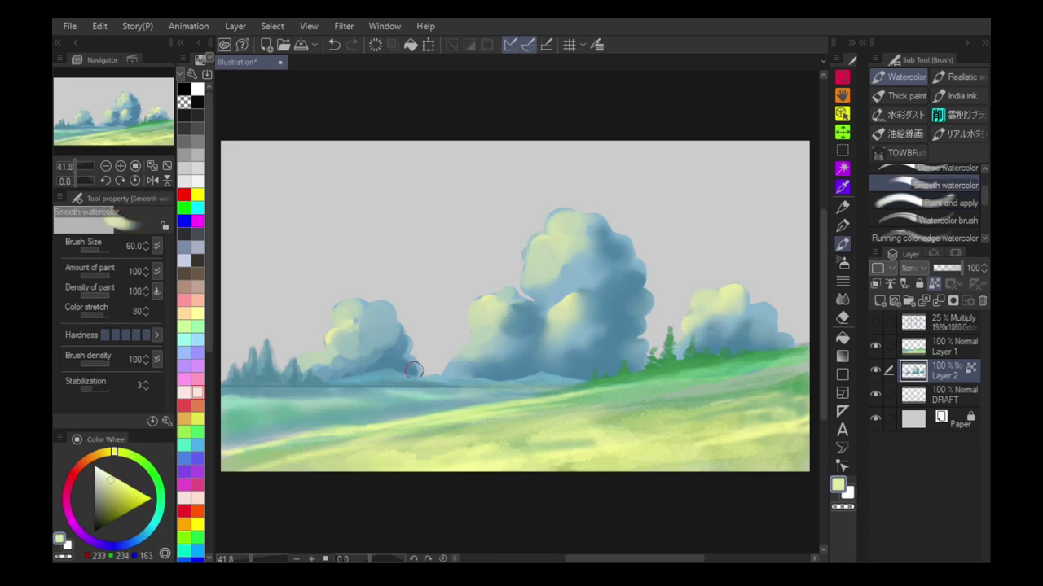
Brighten the left cloud's lit side with white strokes of the Soft airbrush, reducing the brush size for the finer areas.
{"action": "left_click", "coordinate": [396, 308], "text": "alt"}
{"action": "key", "text": "b"}
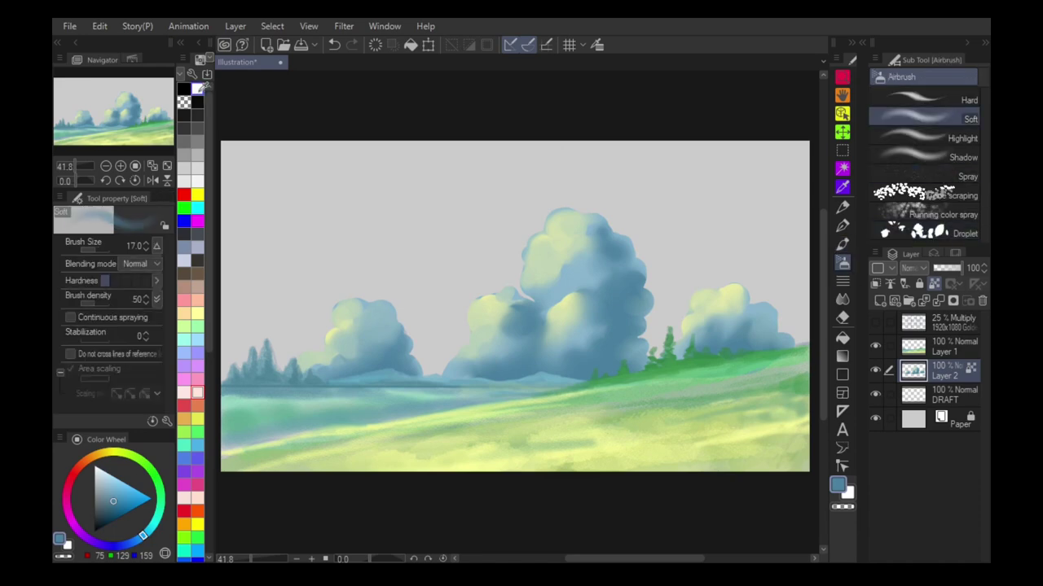
{"action": "left_click", "coordinate": [198, 89]}
{"action": "key", "text": "bracketright"}
{"action": "key", "text": "bracketright"}
{"action": "key", "text": "bracketright"}
{"action": "key", "text": "bracketright"}
{"action": "key", "text": "bracketright"}
{"action": "key", "text": "bracketright"}
{"action": "key", "text": "bracketright"}
{"action": "key", "text": "bracketright"}
{"action": "key", "text": "bracketright"}
{"action": "key", "text": "bracketright"}
{"action": "key", "text": "bracketright"}
{"action": "key", "text": "bracketright"}
{"action": "key", "text": "bracketright"}
{"action": "key", "text": "bracketleft"}
{"action": "key", "text": "bracketleft"}
{"action": "key", "text": "bracketleft"}
{"action": "key", "text": "bracketleft"}
{"action": "key", "text": "bracketleft"}
{"action": "key", "text": "bracketleft"}
{"action": "key", "text": "bracketleft"}
{"action": "mouse_move", "coordinate": [347, 315]}
{"action": "left_mouse_down"}
{"action": "mouse_move", "coordinate": [376, 303]}
{"action": "mouse_move", "coordinate": [306, 361]}
{"action": "left_mouse_up"}
{"action": "key", "text": "bracketleft"}
{"action": "key", "text": "bracketleft"}
{"action": "key", "text": "bracketleft"}
{"action": "left_click_drag", "start_coordinate": [329, 360], "coordinate": [363, 342]}
Airbrush soft white highlights along the left edge and top of the large central cloud.
{"action": "key", "text": "bracketright"}
{"action": "key", "text": "bracketright"}
{"action": "left_click_drag", "start_coordinate": [490, 302], "coordinate": [479, 335]}
{"action": "mouse_move", "coordinate": [476, 347]}
{"action": "left_mouse_down"}
{"action": "mouse_move", "coordinate": [454, 359]}
{"action": "mouse_move", "coordinate": [466, 360]}
{"action": "left_mouse_up"}
{"action": "left_click_drag", "start_coordinate": [485, 307], "coordinate": [507, 293]}
{"action": "left_click_drag", "start_coordinate": [530, 229], "coordinate": [520, 279]}
{"action": "scroll", "coordinate": [569, 251], "scroll_direction": "up", "scroll_amount": 2}
{"action": "left_click_drag", "start_coordinate": [558, 199], "coordinate": [563, 250]}
{"action": "left_click_drag", "start_coordinate": [603, 206], "coordinate": [611, 238]}
Add soft white airbrush highlights to the right and central clouds, finishing at brush size 50.
{"action": "key", "text": "bracketright"}
{"action": "key", "text": "bracketright"}
{"action": "left_click_drag", "start_coordinate": [602, 326], "coordinate": [443, 316]}
{"action": "key", "text": "bracketleft"}
{"action": "key", "text": "bracketleft"}
{"action": "mouse_move", "coordinate": [599, 350]}
{"action": "left_mouse_down"}
{"action": "mouse_move", "coordinate": [593, 375]}
{"action": "mouse_move", "coordinate": [666, 302]}
{"action": "mouse_move", "coordinate": [592, 365]}
{"action": "left_mouse_up"}
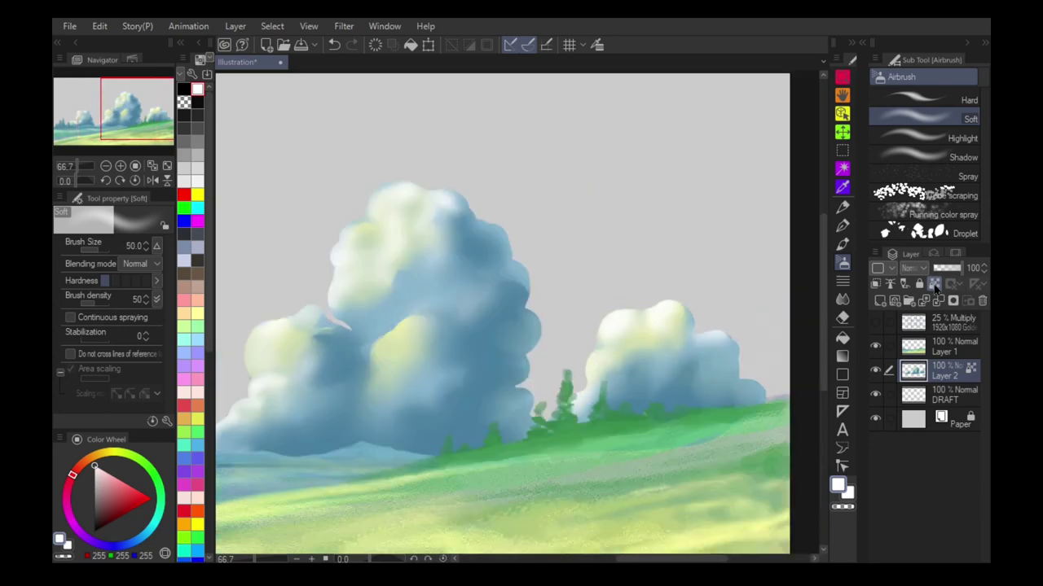
Smudge the central cloud's right edge and the right cloud with the Finger tip blend tool, enlarging the brush between strokes.
{"action": "key", "text": "j"}
{"action": "left_click", "coordinate": [945, 134]}
{"action": "key", "text": "bracketright"}
{"action": "key", "text": "bracketright"}
{"action": "left_click_drag", "start_coordinate": [508, 248], "coordinate": [527, 283]}
{"action": "key", "text": "bracketright"}
{"action": "key", "text": "bracketright"}
{"action": "key", "text": "bracketright"}
{"action": "key", "text": "bracketright"}
{"action": "mouse_move", "coordinate": [536, 334]}
{"action": "left_mouse_down"}
{"action": "mouse_move", "coordinate": [526, 384]}
{"action": "mouse_move", "coordinate": [599, 329]}
{"action": "mouse_move", "coordinate": [585, 378]}
{"action": "mouse_move", "coordinate": [659, 310]}
{"action": "mouse_move", "coordinate": [706, 330]}
{"action": "mouse_move", "coordinate": [739, 356]}
{"action": "mouse_move", "coordinate": [758, 386]}
{"action": "left_mouse_up"}
Smudge the shading and contours of the central cloud with the Finger tip tool, finishing at brush size 150.
{"action": "key", "text": "bracketleft"}
{"action": "key", "text": "bracketleft"}
{"action": "key", "text": "bracketleft"}
{"action": "key", "text": "bracketleft"}
{"action": "key", "text": "bracketright"}
{"action": "key", "text": "bracketright"}
{"action": "key", "text": "bracketright"}
{"action": "left_click_drag", "start_coordinate": [514, 319], "coordinate": [632, 315]}
{"action": "mouse_move", "coordinate": [453, 323]}
{"action": "left_mouse_down"}
{"action": "mouse_move", "coordinate": [448, 288]}
{"action": "mouse_move", "coordinate": [465, 236]}
{"action": "mouse_move", "coordinate": [455, 245]}
{"action": "mouse_move", "coordinate": [529, 183]}
{"action": "left_mouse_up"}
{"action": "key", "text": "bracketright"}
{"action": "key", "text": "bracketright"}
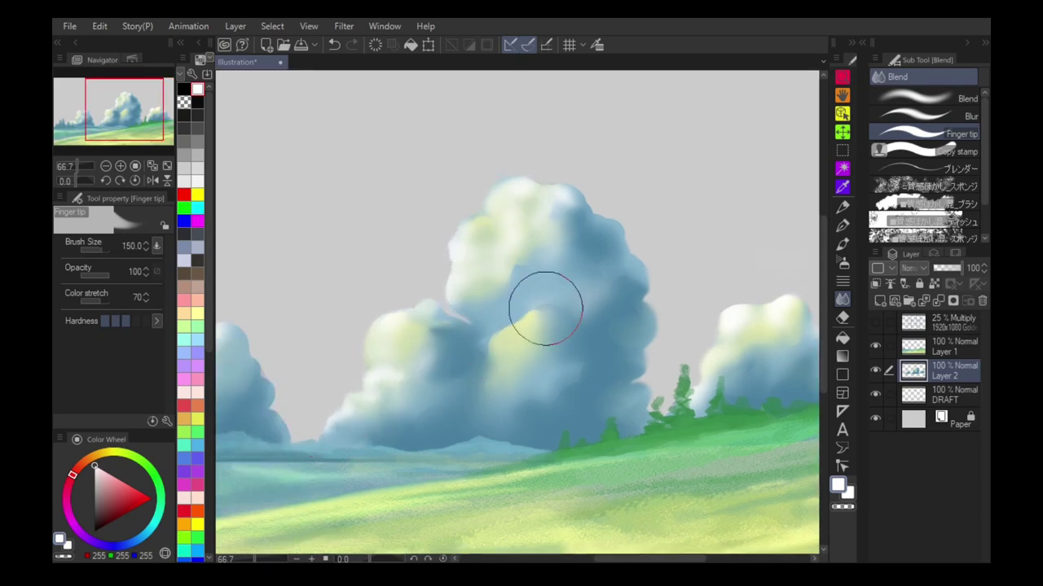
Smudge the shaded side of the left cloud with the Finger tip tool, reducing the brush size from 150 to 40.
{"action": "left_click_drag", "start_coordinate": [587, 197], "coordinate": [817, 168]}
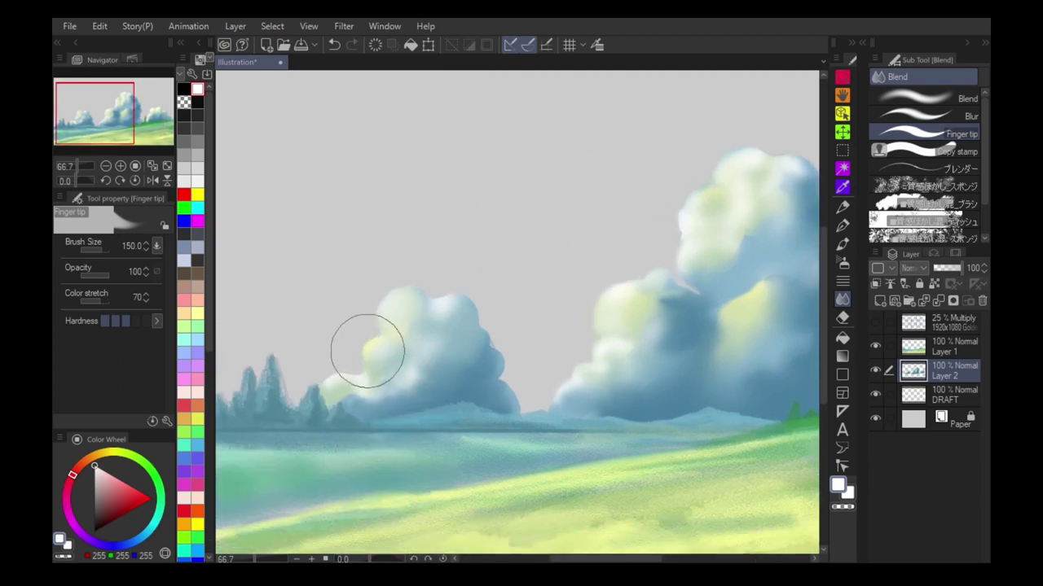
{"action": "left_click_drag", "start_coordinate": [470, 314], "coordinate": [500, 363]}
{"action": "key", "text": "bracketleft"}
{"action": "key", "text": "bracketleft"}
{"action": "key", "text": "bracketleft"}
{"action": "key", "text": "bracketleft"}
{"action": "key", "text": "bracketleft"}
{"action": "left_click_drag", "start_coordinate": [419, 277], "coordinate": [545, 291]}
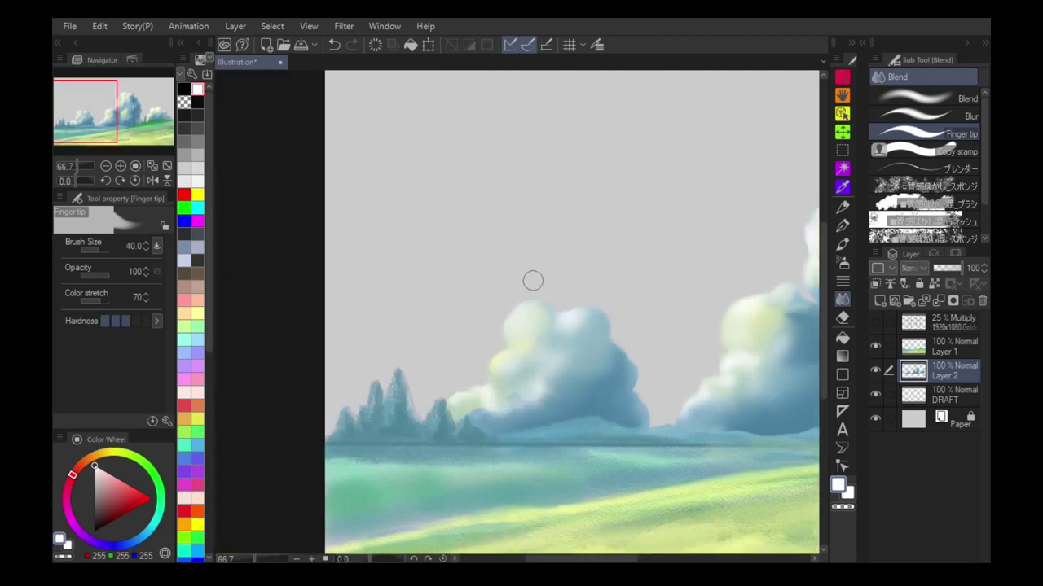
Pull feathered wisps out of the left cloud's right edge with the Finger tip tool at varying sizes, ending at size 70.
{"action": "key", "text": "bracketleft"}
{"action": "key", "text": "bracketleft"}
{"action": "key", "text": "bracketleft"}
{"action": "key", "text": "bracketleft"}
{"action": "key", "text": "bracketleft"}
{"action": "key", "text": "bracketleft"}
{"action": "key", "text": "bracketleft"}
{"action": "key", "text": "bracketleft"}
{"action": "key", "text": "bracketright"}
{"action": "key", "text": "bracketright"}
{"action": "key", "text": "bracketright"}
{"action": "key", "text": "bracketright"}
{"action": "key", "text": "bracketright"}
{"action": "key", "text": "bracketright"}
{"action": "key", "text": "bracketright"}
{"action": "key", "text": "bracketright"}
{"action": "key", "text": "bracketright"}
{"action": "key", "text": "bracketright"}
{"action": "key", "text": "bracketright"}
{"action": "key", "text": "bracketleft"}
{"action": "key", "text": "bracketleft"}
{"action": "key", "text": "bracketleft"}
{"action": "left_click_drag", "start_coordinate": [636, 381], "coordinate": [653, 382]}
{"action": "key", "text": "bracketright"}
{"action": "key", "text": "bracketright"}
{"action": "key", "text": "bracketright"}
{"action": "mouse_move", "coordinate": [648, 421]}
{"action": "left_mouse_down"}
{"action": "mouse_move", "coordinate": [658, 417]}
{"action": "mouse_move", "coordinate": [644, 379]}
{"action": "left_mouse_up"}
{"action": "key", "text": "bracketleft"}
{"action": "key", "text": "bracketleft"}
{"action": "key", "text": "bracketleft"}
{"action": "key", "text": "bracketleft"}
{"action": "key", "text": "bracketleft"}
{"action": "key", "text": "bracketleft"}
{"action": "key", "text": "bracketleft"}
{"action": "key", "text": "bracketright"}
{"action": "key", "text": "bracketright"}
{"action": "key", "text": "bracketright"}
{"action": "key", "text": "bracketright"}
{"action": "key", "text": "bracketright"}
{"action": "key", "text": "bracketright"}
{"action": "key", "text": "bracketright"}
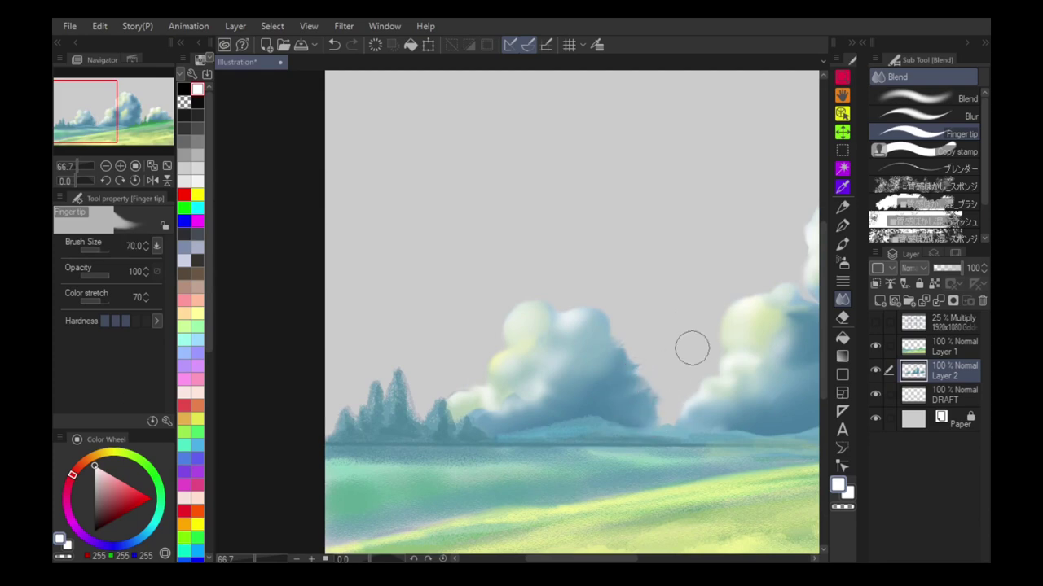
Soften the wispy right side of the left cloud with the India ink Lighter ink brush, using blues sampled from the cloud.
{"action": "left_click", "coordinate": [842, 244]}
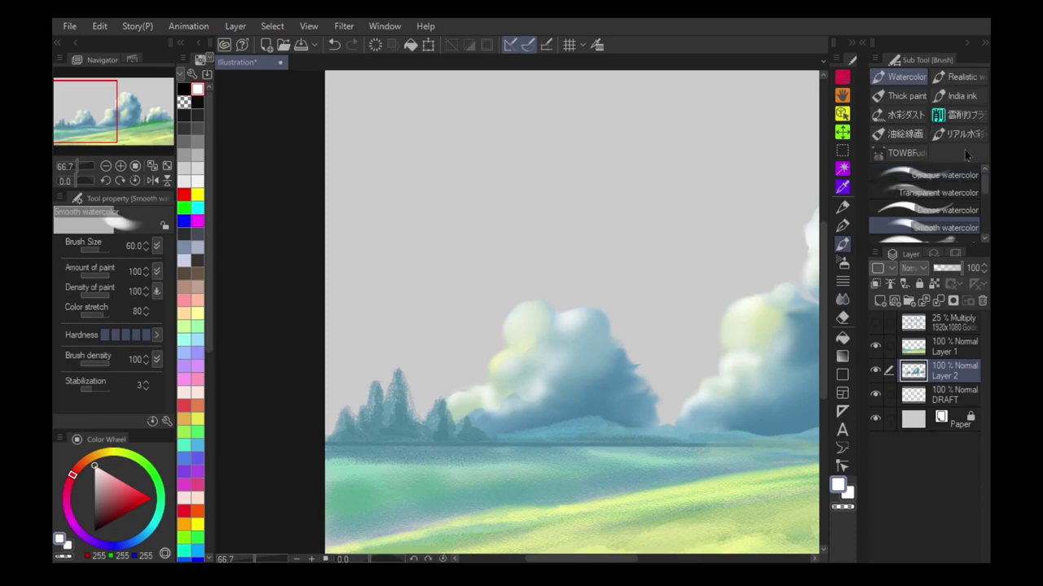
{"action": "left_click", "coordinate": [959, 95]}
{"action": "left_click", "coordinate": [941, 228]}
{"action": "left_click", "coordinate": [597, 335], "text": "alt"}
{"action": "left_click_drag", "start_coordinate": [619, 342], "coordinate": [636, 379]}
{"action": "key", "text": "bracketright"}
{"action": "key", "text": "bracketright"}
{"action": "key", "text": "bracketright"}
{"action": "key", "text": "bracketright"}
{"action": "key", "text": "bracketright"}
{"action": "key", "text": "bracketright"}
{"action": "key", "text": "bracketleft"}
{"action": "key", "text": "bracketleft"}
{"action": "key", "text": "bracketleft"}
{"action": "key", "text": "bracketleft"}
{"action": "left_click", "coordinate": [619, 384], "text": "alt"}
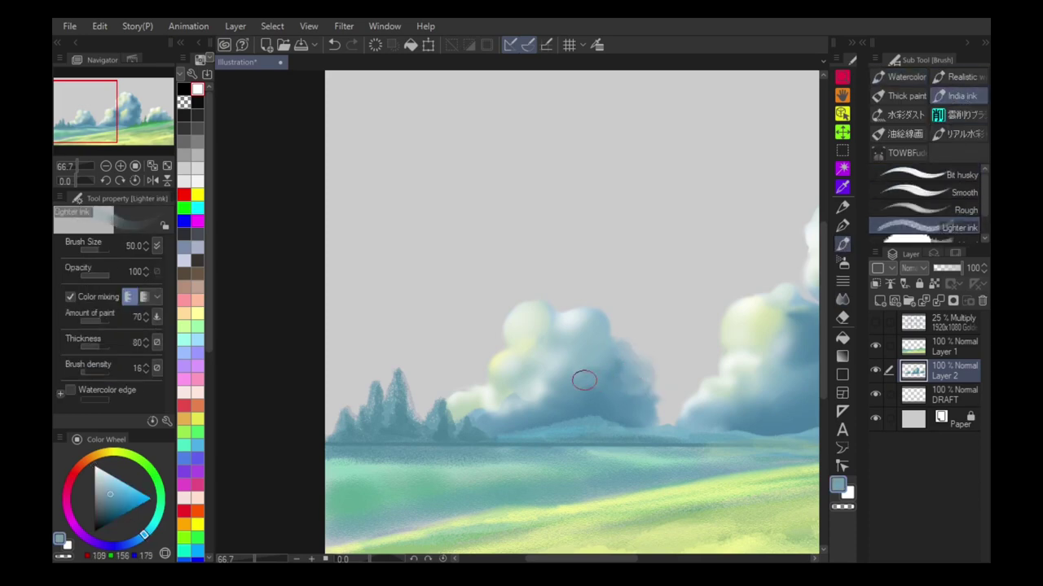
Refine the left cloud's lit side with a sampled pale tone and the Lighter ink brush at size 30.
{"action": "key", "text": "bracketleft"}
{"action": "key", "text": "bracketleft"}
{"action": "left_click", "coordinate": [517, 316], "text": "alt"}
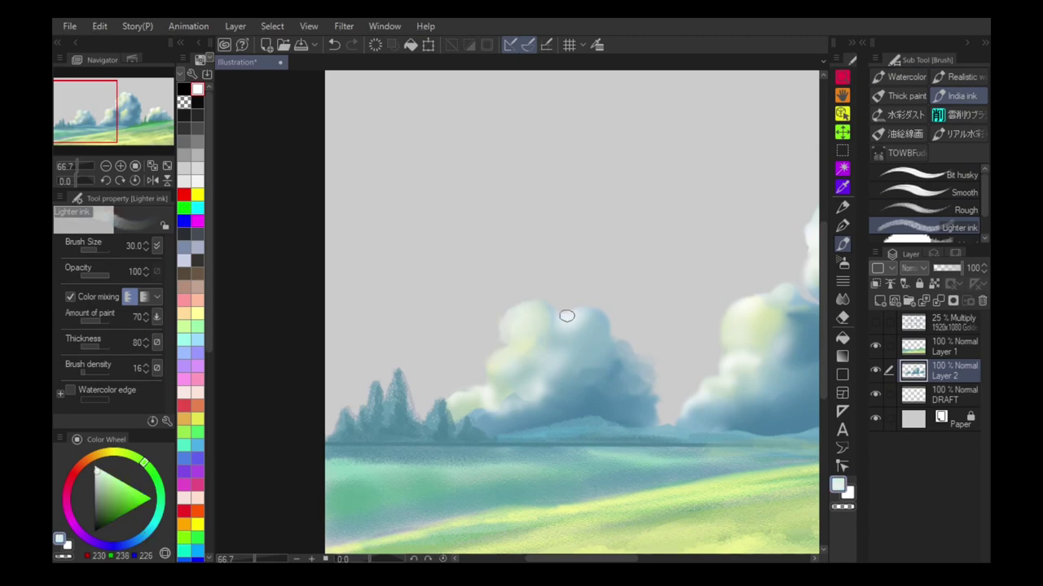
Add pale highlights along the left cloud's top with the Tapered Pen at size 40 and smudge them with the Finger tip tool.
{"action": "left_click", "coordinate": [842, 225]}
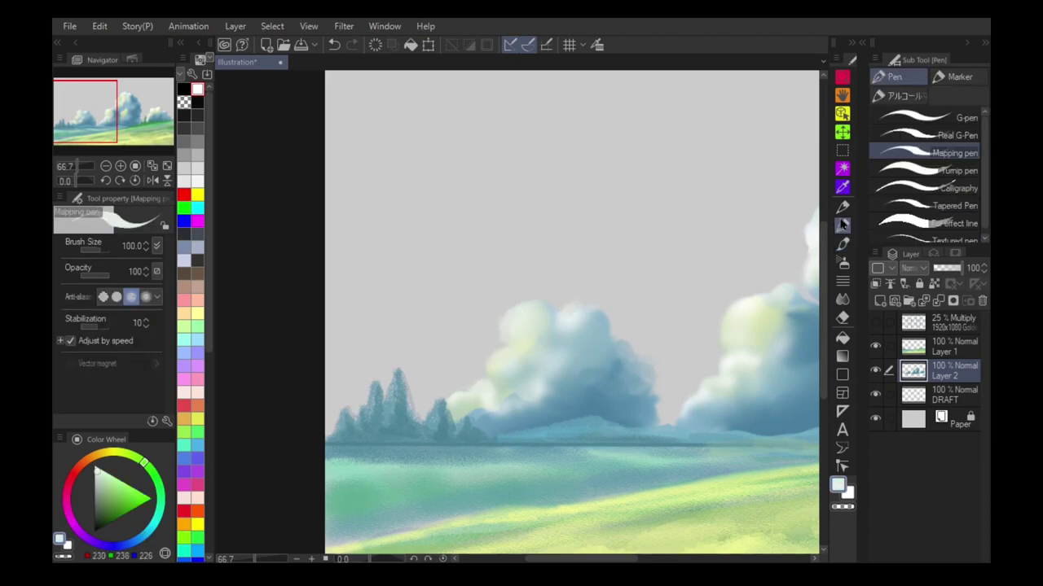
{"action": "left_click", "coordinate": [941, 206]}
{"action": "key", "text": "bracketright"}
{"action": "key", "text": "bracketright"}
{"action": "key", "text": "bracketright"}
{"action": "key", "text": "bracketright"}
{"action": "key", "text": "bracketright"}
{"action": "key", "text": "bracketright"}
{"action": "key", "text": "bracketright"}
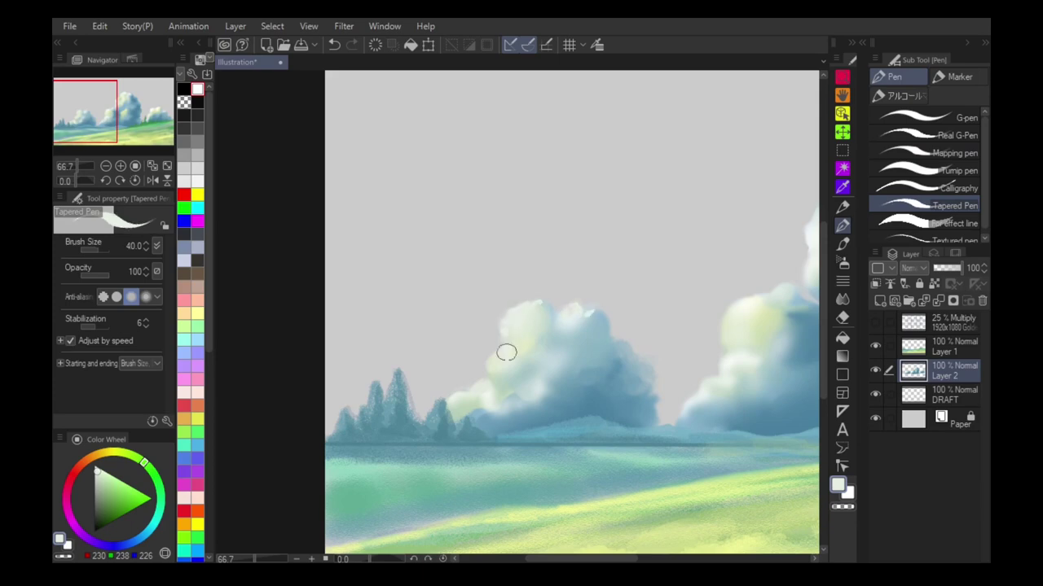
{"action": "key", "text": "j"}
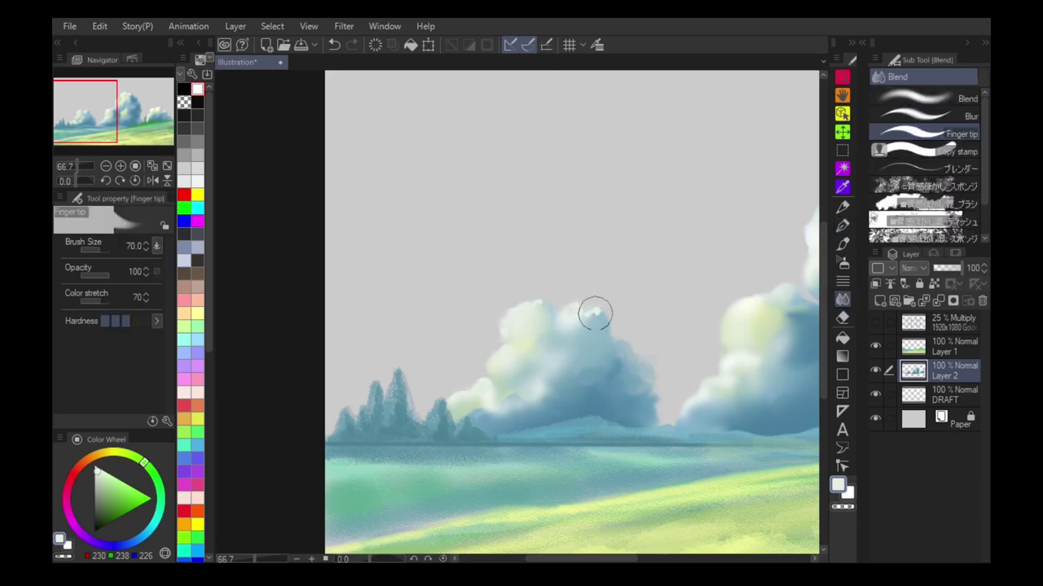
{"action": "key", "text": "ctrl+0"}
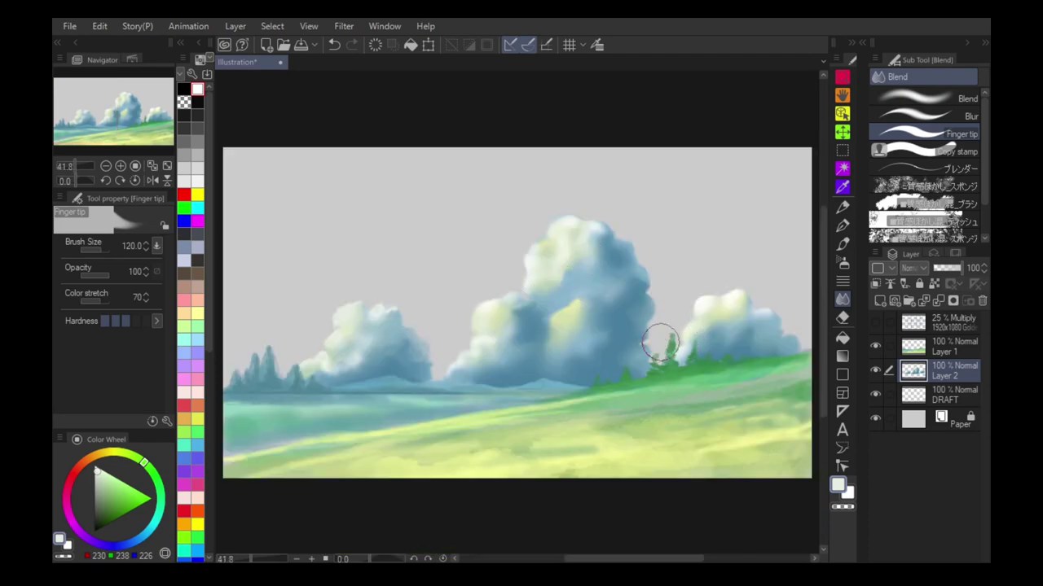
Adjust the cloud layer's colour to hue -3, saturation -14 and luminosity 10.
{"action": "key", "text": "ctrl+u"}
{"action": "left_click_drag", "start_coordinate": [617, 257], "coordinate": [448, 399]}
{"action": "left_click_drag", "start_coordinate": [517, 470], "coordinate": [498, 478]}
{"action": "mouse_move", "coordinate": [516, 436]}
{"action": "left_mouse_down"}
{"action": "mouse_move", "coordinate": [497, 436]}
{"action": "mouse_move", "coordinate": [523, 437]}
{"action": "mouse_move", "coordinate": [514, 440]}
{"action": "left_mouse_up"}
{"action": "mouse_move", "coordinate": [517, 513]}
{"action": "left_mouse_down"}
{"action": "mouse_move", "coordinate": [502, 512]}
{"action": "mouse_move", "coordinate": [521, 511]}
{"action": "left_mouse_up"}
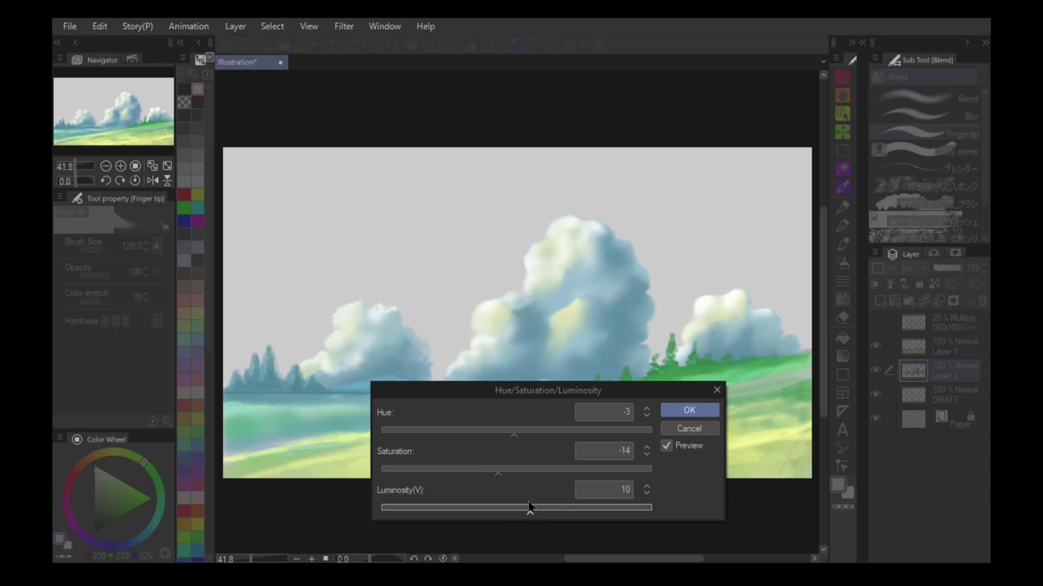
{"action": "left_click", "coordinate": [689, 409]}
Highlight the clouds in a sampled pale tone with the Soft airbrush down to size 25 and Tapered Pen accents at size 70.
{"action": "key", "text": "b"}
{"action": "left_click", "coordinate": [540, 251], "text": "alt"}
{"action": "key", "text": "]"}
{"action": "key", "text": "]"}
{"action": "left_click_drag", "start_coordinate": [558, 233], "coordinate": [568, 249]}
{"action": "key", "text": "["}
{"action": "key", "text": "["}
{"action": "key", "text": "["}
{"action": "key", "text": "bracketleft"}
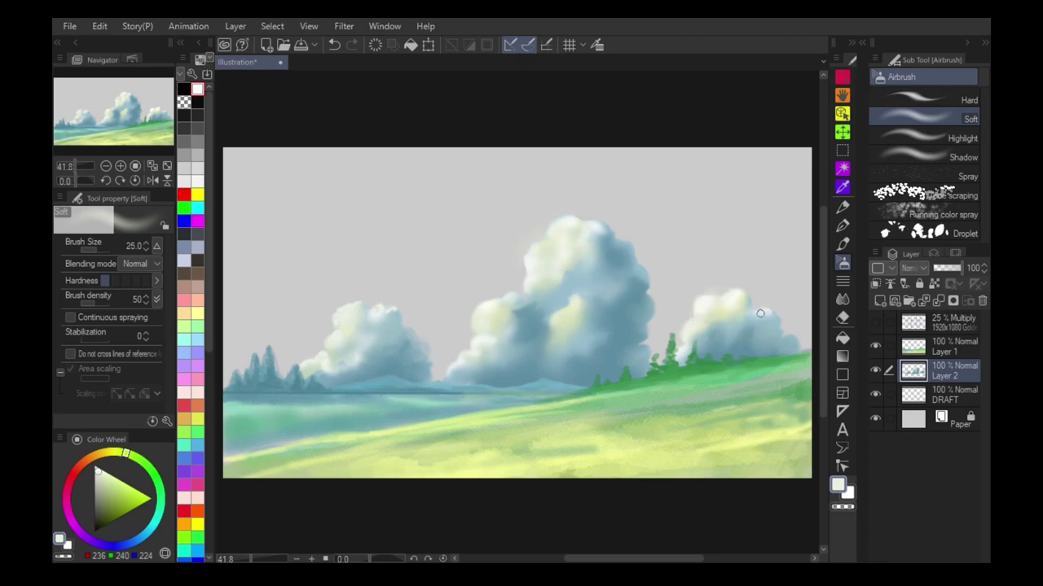
{"action": "key", "text": "p"}
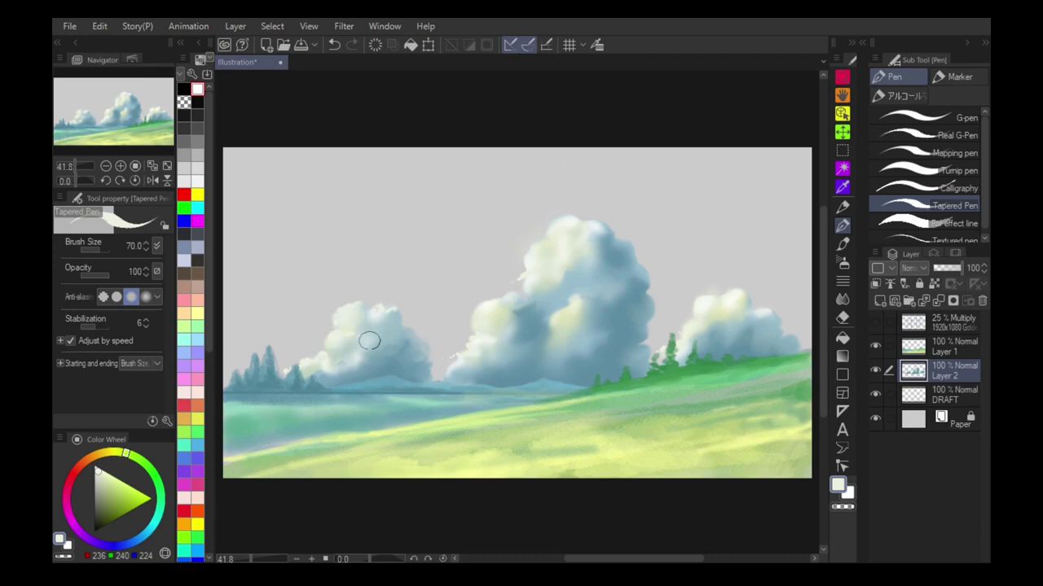
{"action": "key", "text": "b"}
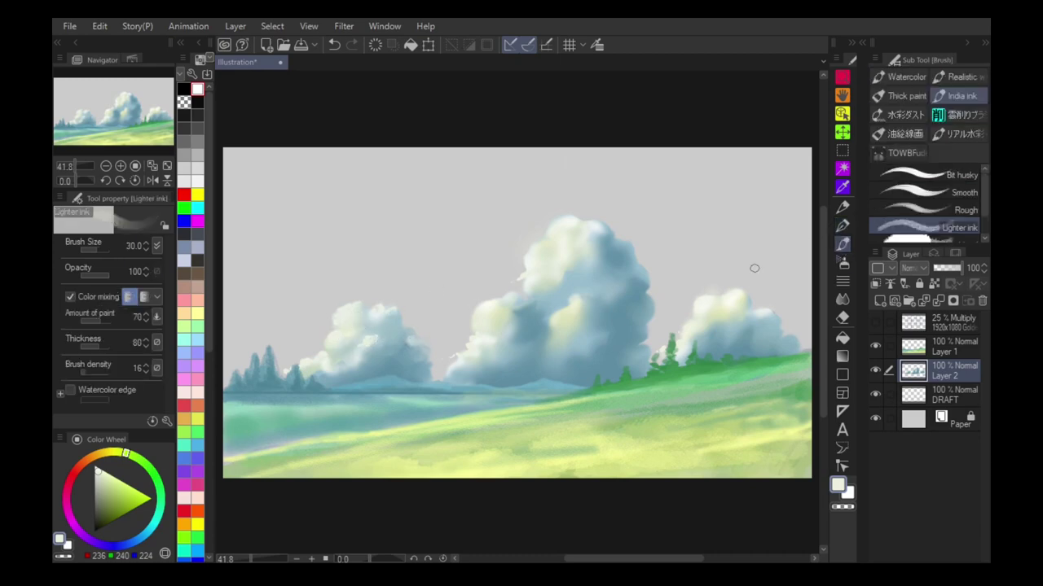
Hide the DRAFT layer, add a new layer above it and fill it with the Blue sky gradient.
{"action": "left_click", "coordinate": [914, 404]}
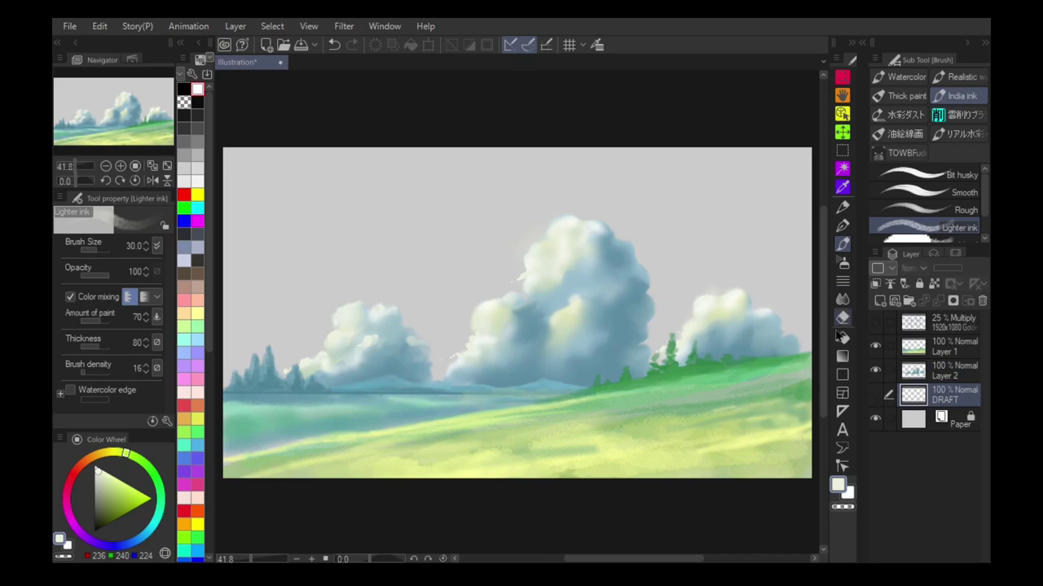
{"action": "left_click", "coordinate": [842, 356]}
{"action": "left_click", "coordinate": [928, 211]}
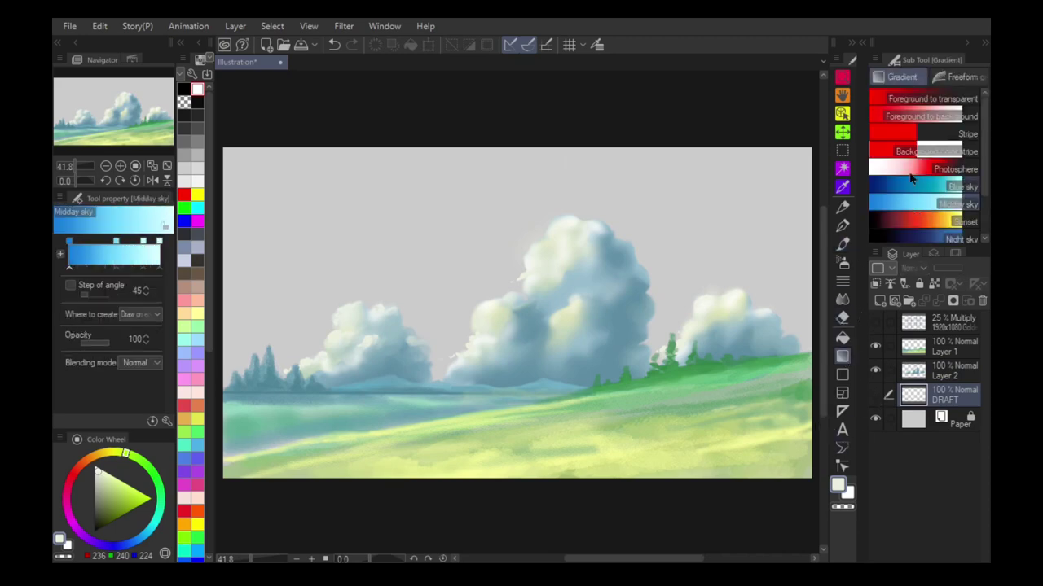
{"action": "left_click", "coordinate": [937, 189]}
{"action": "scroll", "coordinate": [494, 221], "scroll_direction": "down", "scroll_amount": 5}
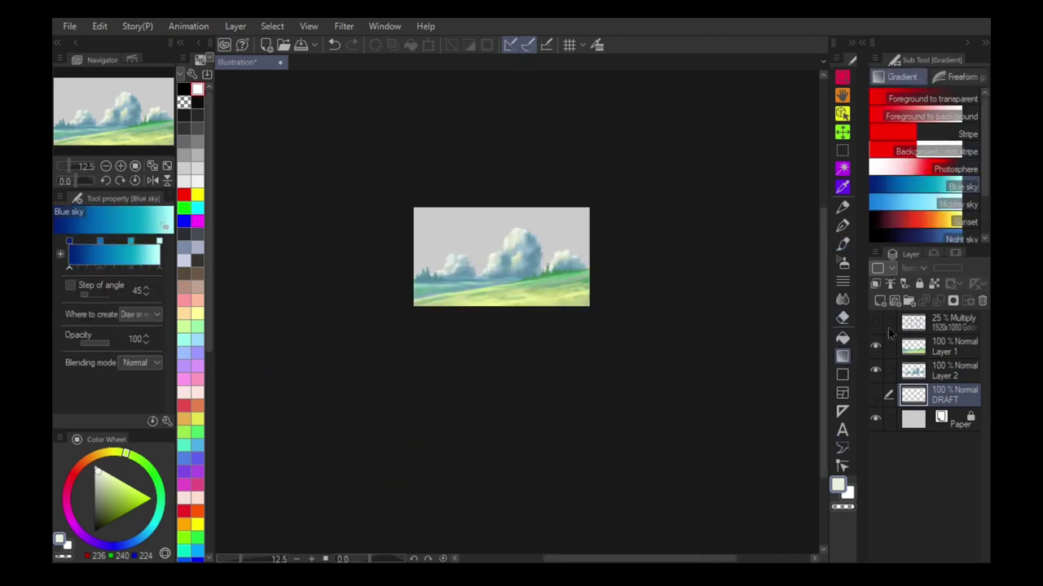
{"action": "key", "text": "ctrl+shift+n"}
{"action": "left_click_drag", "start_coordinate": [507, 275], "coordinate": [509, 277]}
{"action": "scroll", "coordinate": [518, 242], "scroll_direction": "up", "scroll_amount": 2}
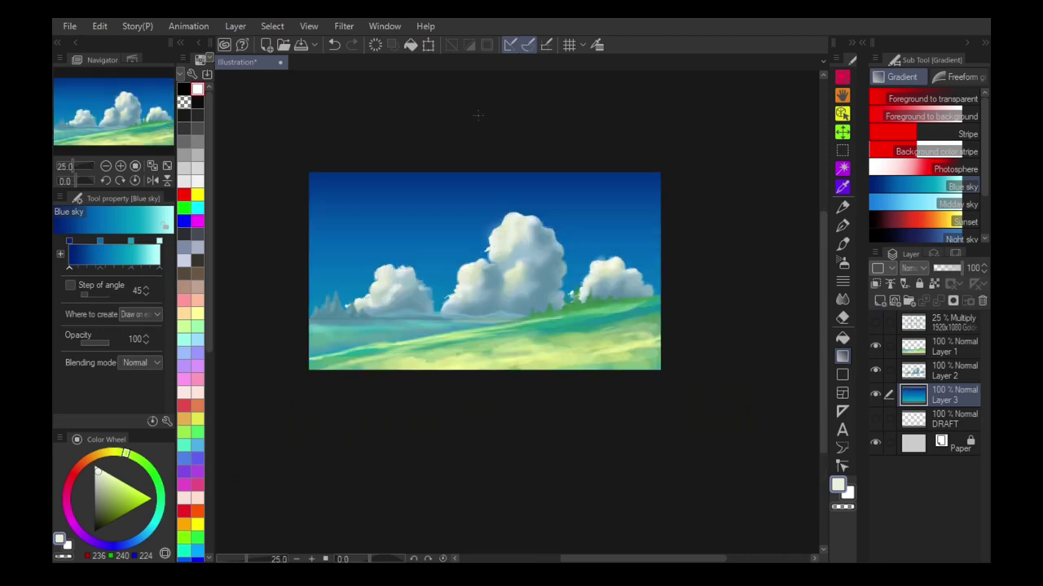
Redraw the Blue sky gradient vertically from well above the canvas so it runs from teal to pale cyan near the horizon.
{"action": "left_click_drag", "start_coordinate": [478, 117], "coordinate": [482, 359]}
{"action": "scroll", "coordinate": [493, 308], "scroll_direction": "down", "scroll_amount": 2}
{"action": "left_click_drag", "start_coordinate": [486, 160], "coordinate": [487, 326]}
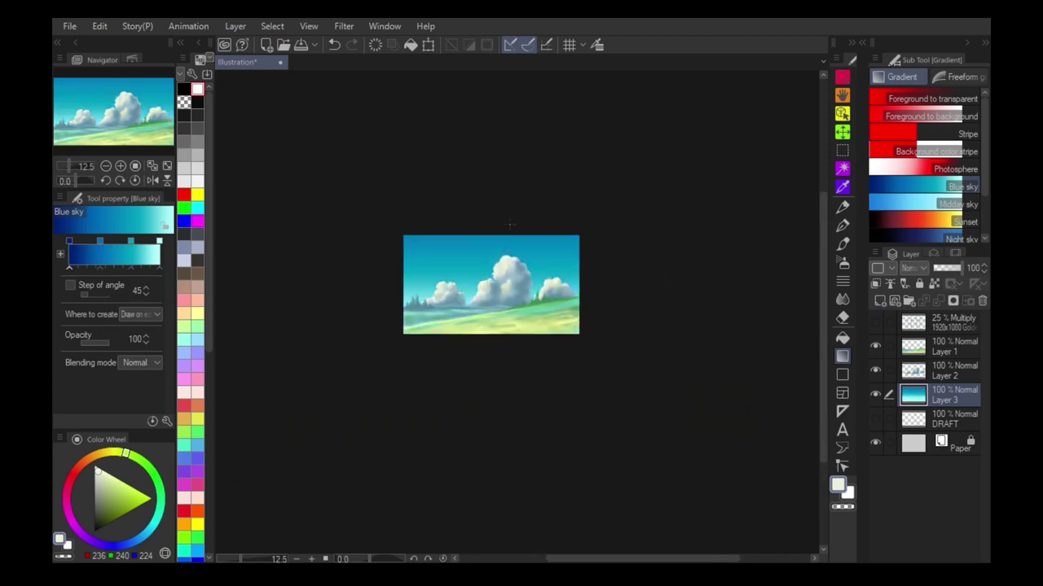
{"action": "left_click_drag", "start_coordinate": [484, 124], "coordinate": [485, 313]}
{"action": "scroll", "coordinate": [496, 203], "scroll_direction": "up", "scroll_amount": 4}
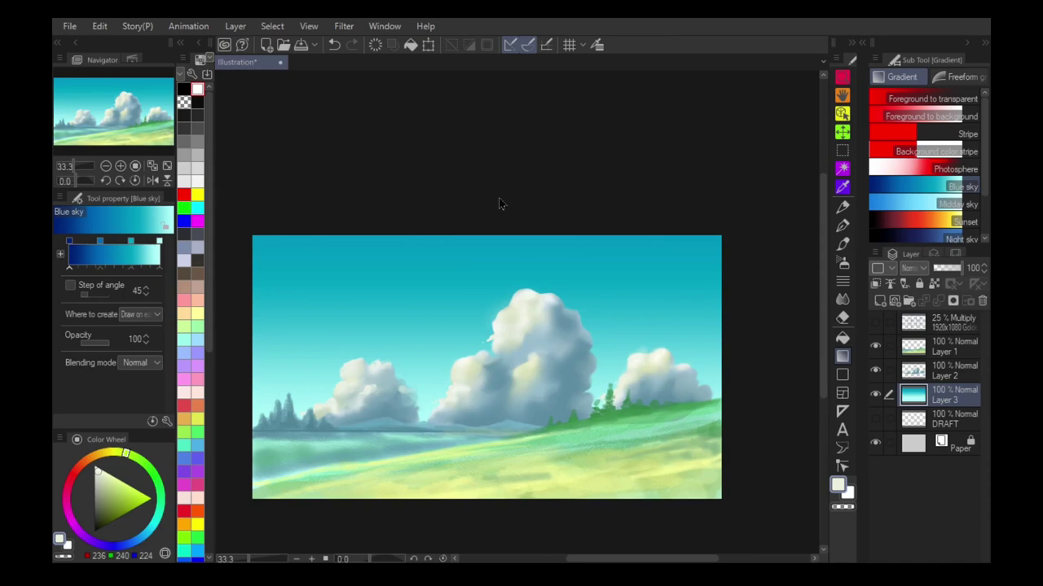
Duplicate the landscape layer, Layer 1, and merge the copy down into the original, checking layers by toggling their visibility.
{"action": "left_click", "coordinate": [876, 368]}
{"action": "left_click", "coordinate": [875, 368]}
{"action": "left_click", "coordinate": [874, 345]}
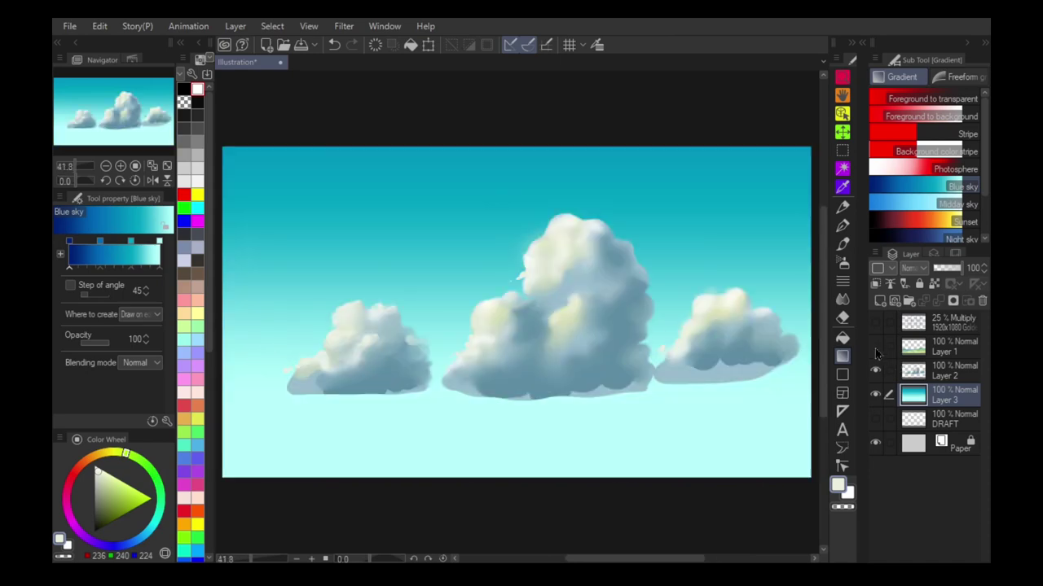
{"action": "left_click", "coordinate": [874, 345]}
{"action": "left_click", "coordinate": [917, 348]}
{"action": "key", "text": "ctrl+c"}
{"action": "key", "text": "ctrl+v"}
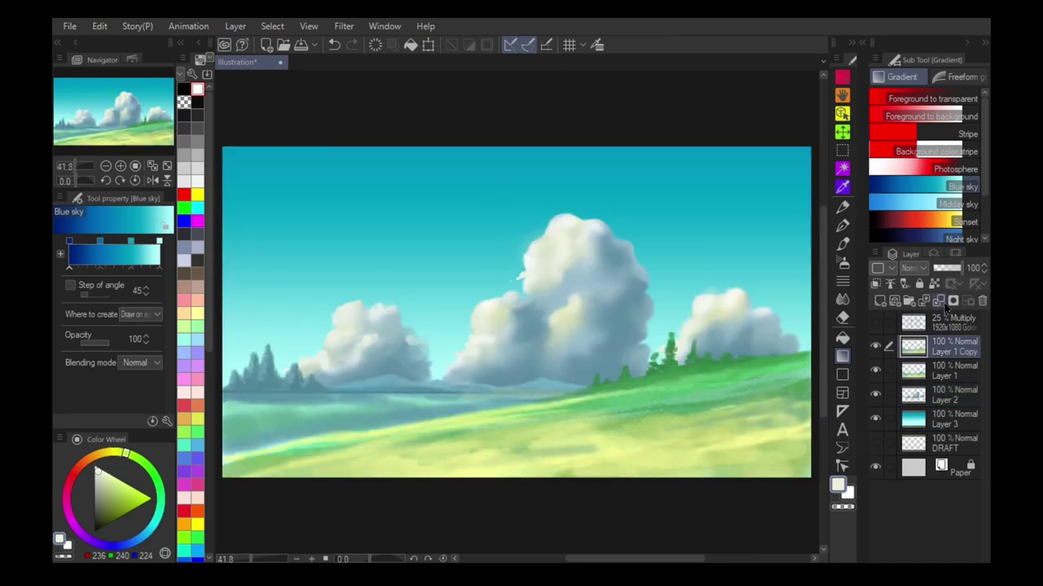
{"action": "left_click", "coordinate": [939, 301]}
{"action": "left_click", "coordinate": [875, 345]}
{"action": "left_click", "coordinate": [875, 345]}
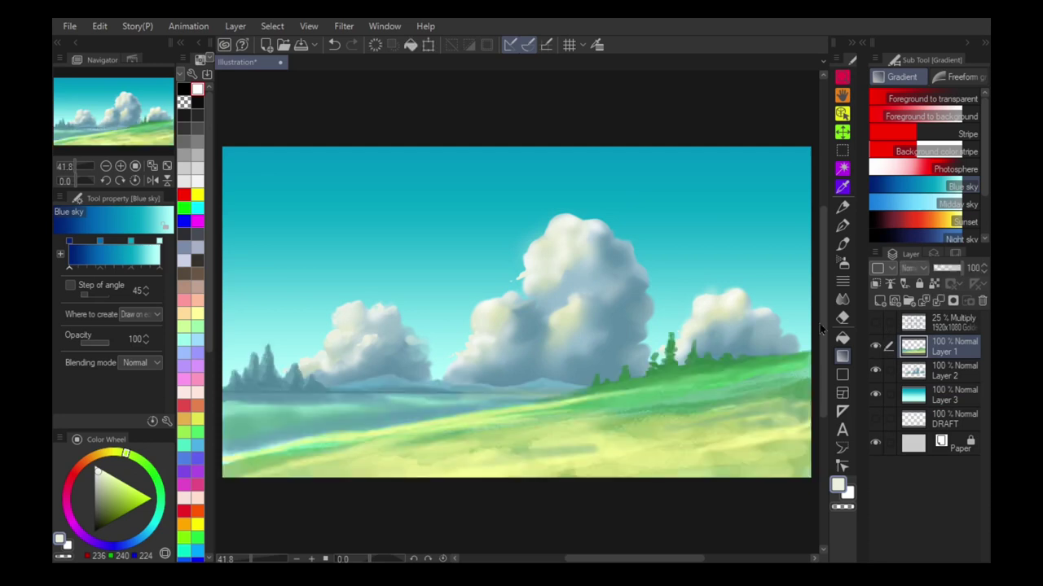
Add a new layer above the sky gradient and paint thin pale cloud streaks across the sky with the Lighter ink brush.
{"action": "left_click", "coordinate": [918, 397]}
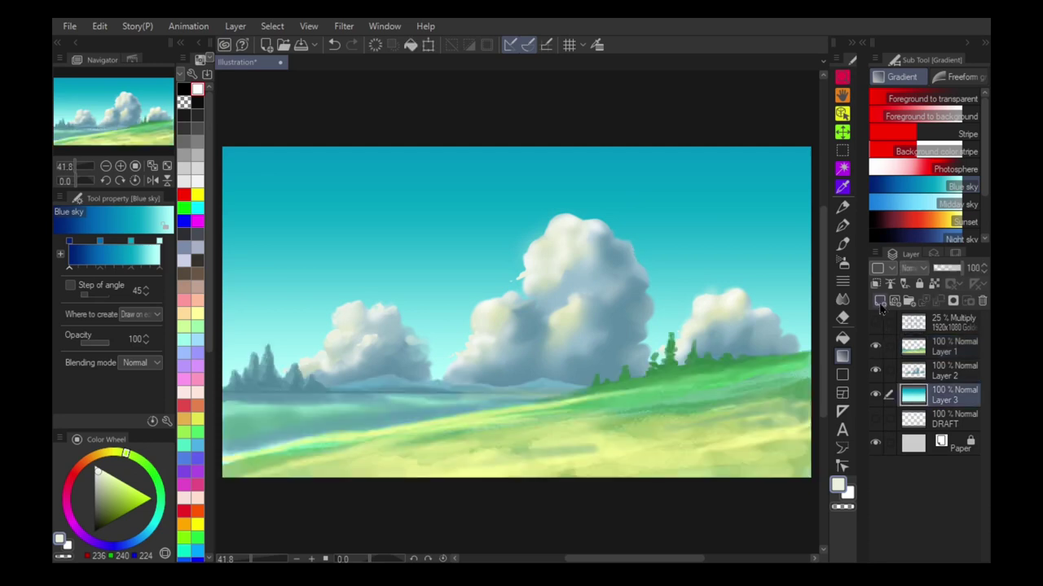
{"action": "left_click", "coordinate": [886, 302]}
{"action": "key", "text": "b"}
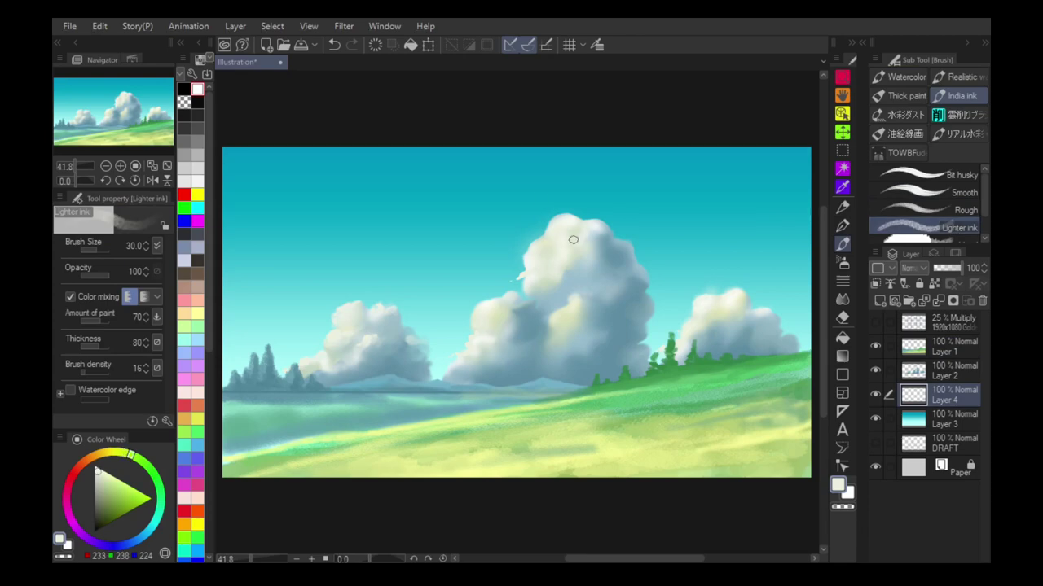
{"action": "key", "text": "bracketright"}
{"action": "key", "text": "bracketright"}
{"action": "key", "text": "bracketright"}
{"action": "left_click_drag", "start_coordinate": [534, 247], "coordinate": [326, 211]}
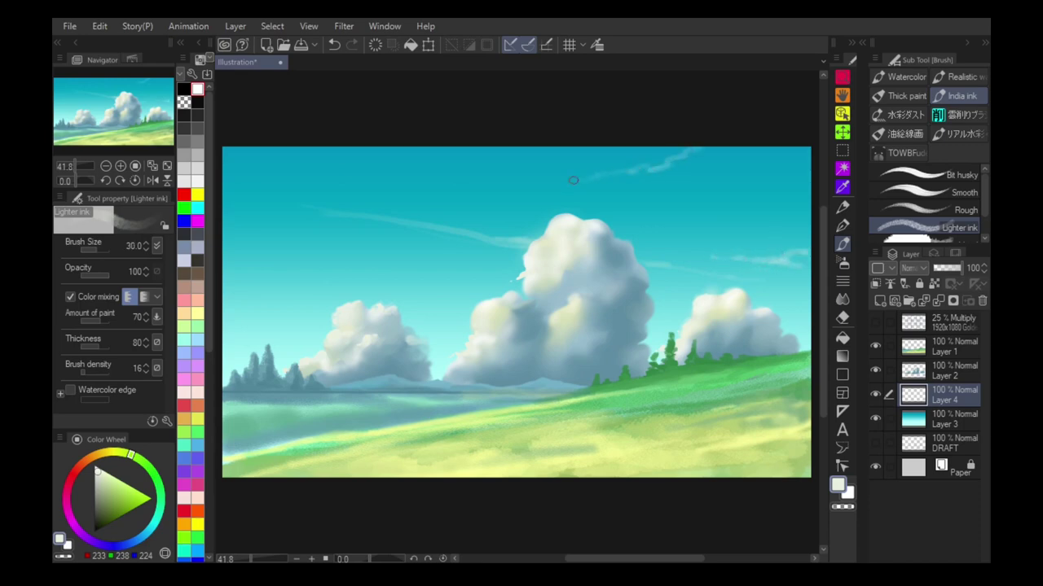
Paint small scattered wispy clouds in the sky above and right of the central cloud, finishing with Lighter ink at size 25.
{"action": "key", "text": "bracketright"}
{"action": "mouse_move", "coordinate": [671, 182]}
{"action": "left_mouse_down"}
{"action": "mouse_move", "coordinate": [703, 167]}
{"action": "mouse_move", "coordinate": [708, 203]}
{"action": "left_mouse_up"}
{"action": "key", "text": "bracketleft"}
{"action": "key", "text": "bracketleft"}
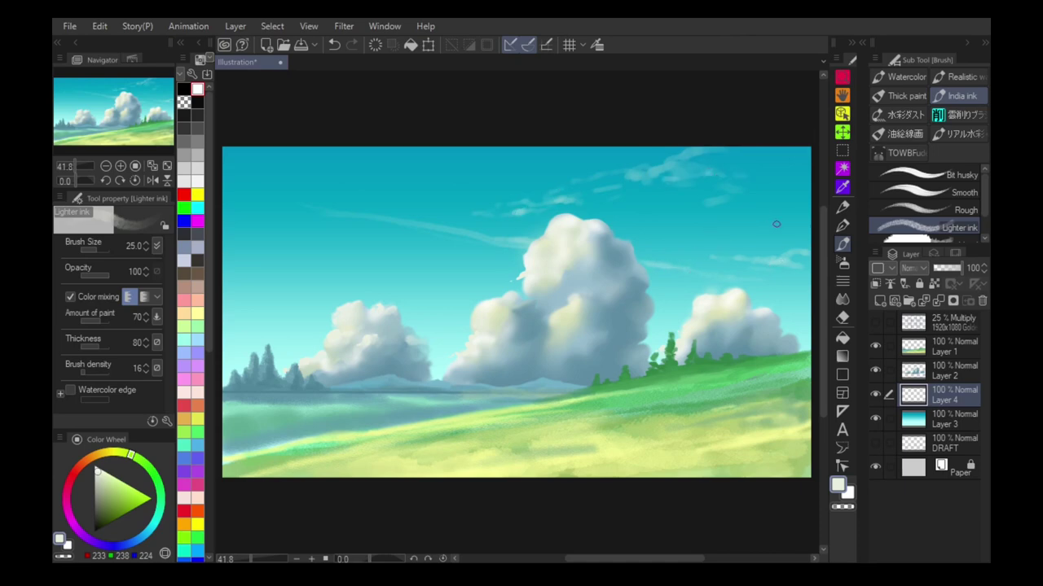
Paint small pale wisps near the right and left edges of the sky with Lighter ink at size 25.
{"action": "key", "text": "bracketright"}
{"action": "key", "text": "bracketright"}
{"action": "key", "text": "bracketright"}
{"action": "key", "text": "bracketright"}
{"action": "key", "text": "bracketright"}
{"action": "key", "text": "bracketleft"}
{"action": "key", "text": "bracketleft"}
{"action": "key", "text": "bracketleft"}
{"action": "key", "text": "bracketleft"}
{"action": "key", "text": "bracketleft"}
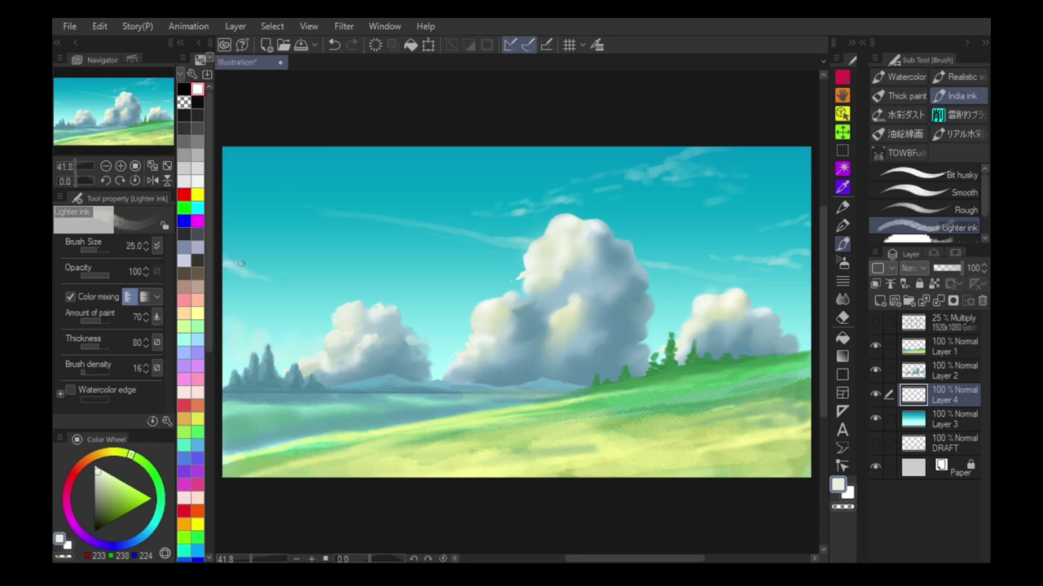
Extend the wispy cloud at the sky's left edge and add faint haze low beside the central cloud, ending at brush size 20.
{"action": "key", "text": "bracketright"}
{"action": "key", "text": "bracketright"}
{"action": "key", "text": "bracketright"}
{"action": "key", "text": "bracketright"}
{"action": "key", "text": "bracketright"}
{"action": "key", "text": "bracketright"}
{"action": "key", "text": "bracketleft"}
{"action": "key", "text": "bracketleft"}
{"action": "key", "text": "bracketleft"}
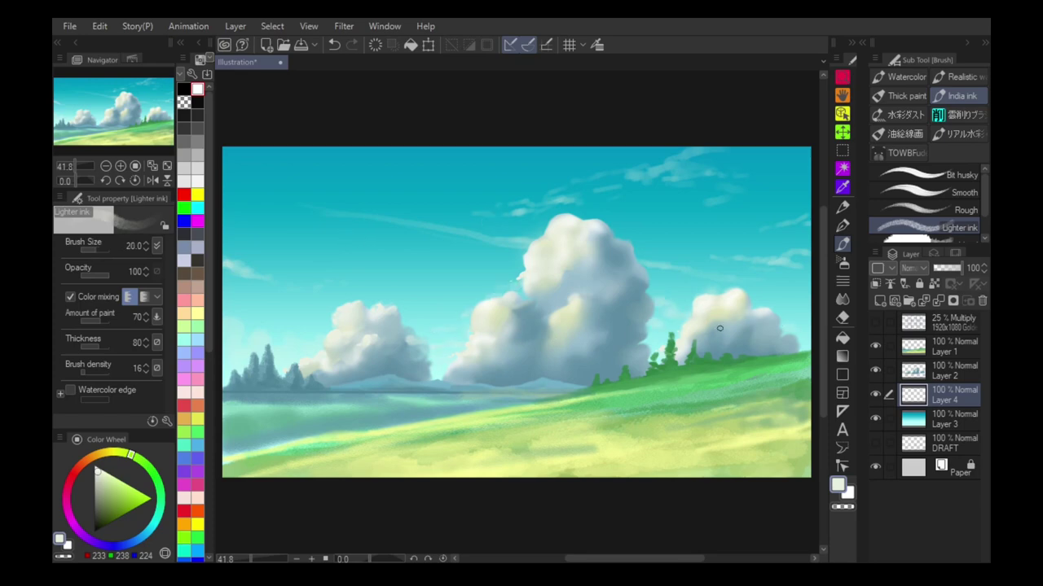
Lock Layer 1's transparent pixels and tint the distant left conifers and shoreline blue with large soft Lighter ink strokes at size 170.
{"action": "left_click", "coordinate": [875, 347]}
{"action": "left_click", "coordinate": [876, 347]}
{"action": "left_click", "coordinate": [945, 349]}
{"action": "left_click", "coordinate": [197, 445]}
{"action": "key", "text": "bracketright"}
{"action": "key", "text": "bracketright"}
{"action": "key", "text": "bracketright"}
{"action": "key", "text": "bracketright"}
{"action": "key", "text": "bracketright"}
{"action": "key", "text": "bracketright"}
{"action": "mouse_move", "coordinate": [245, 373]}
{"action": "left_mouse_down"}
{"action": "mouse_move", "coordinate": [268, 365]}
{"action": "mouse_move", "coordinate": [272, 330]}
{"action": "left_mouse_up"}
{"action": "left_click", "coordinate": [115, 506]}
{"action": "key", "text": "bracketleft"}
{"action": "key", "text": "bracketleft"}
{"action": "key", "text": "bracketleft"}
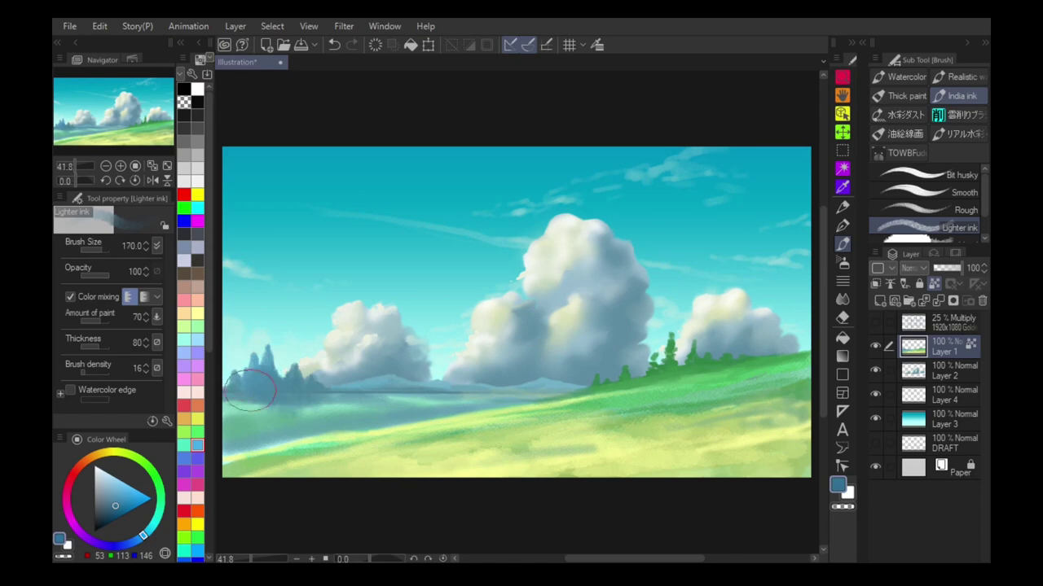
Paint pale yellow-green highlights on the distant hills and the hillside conifers with Lighter ink at size 20.
{"action": "left_click", "coordinate": [403, 454], "text": "alt"}
{"action": "key", "text": "bracketleft"}
{"action": "key", "text": "bracketleft"}
{"action": "key", "text": "bracketleft"}
{"action": "key", "text": "bracketleft"}
{"action": "key", "text": "bracketleft"}
{"action": "key", "text": "bracketleft"}
{"action": "key", "text": "bracketleft"}
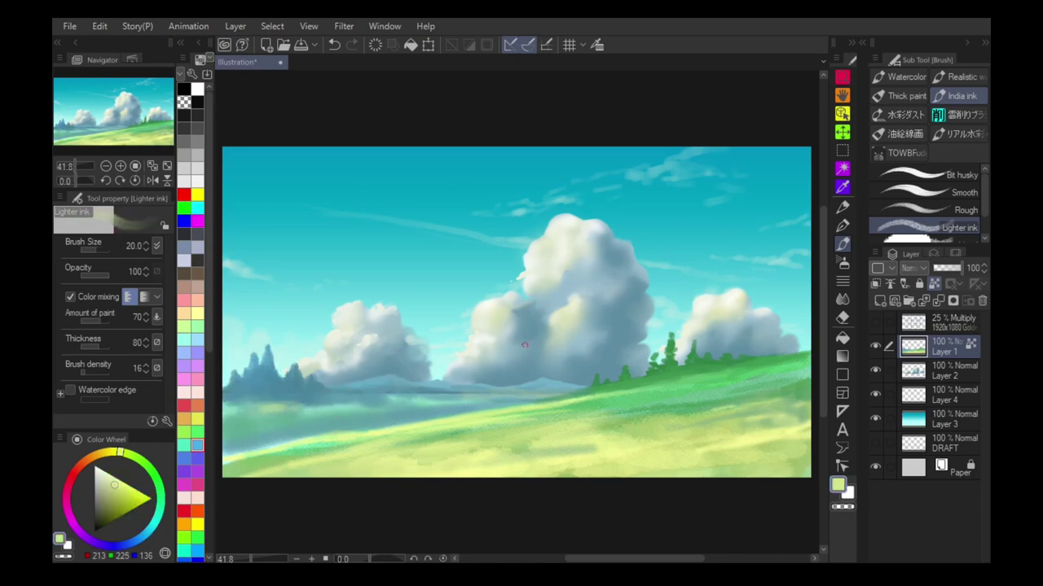
{"action": "left_click_drag", "start_coordinate": [525, 346], "coordinate": [458, 450]}
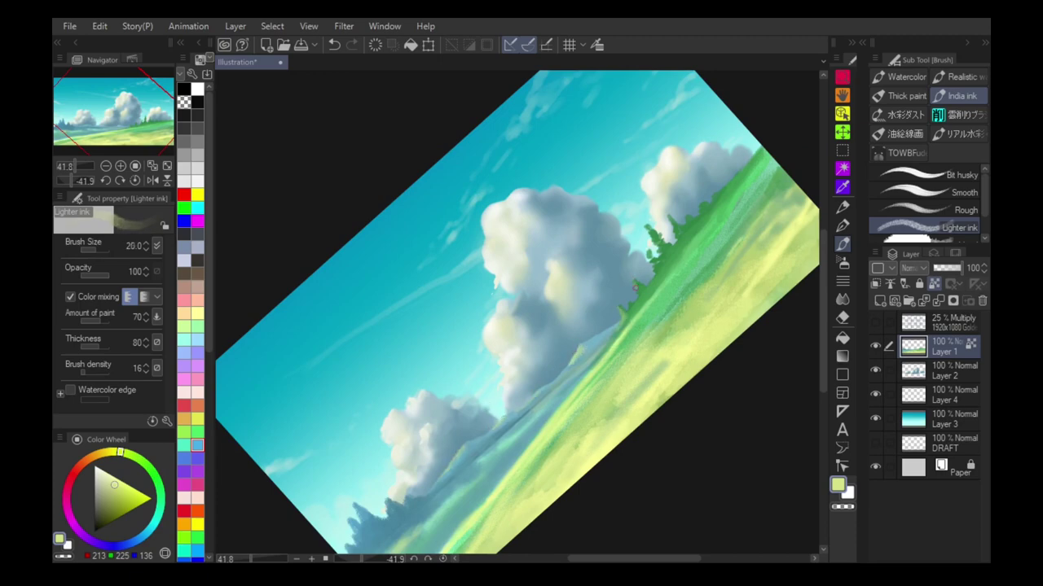
{"action": "left_click", "coordinate": [442, 559]}
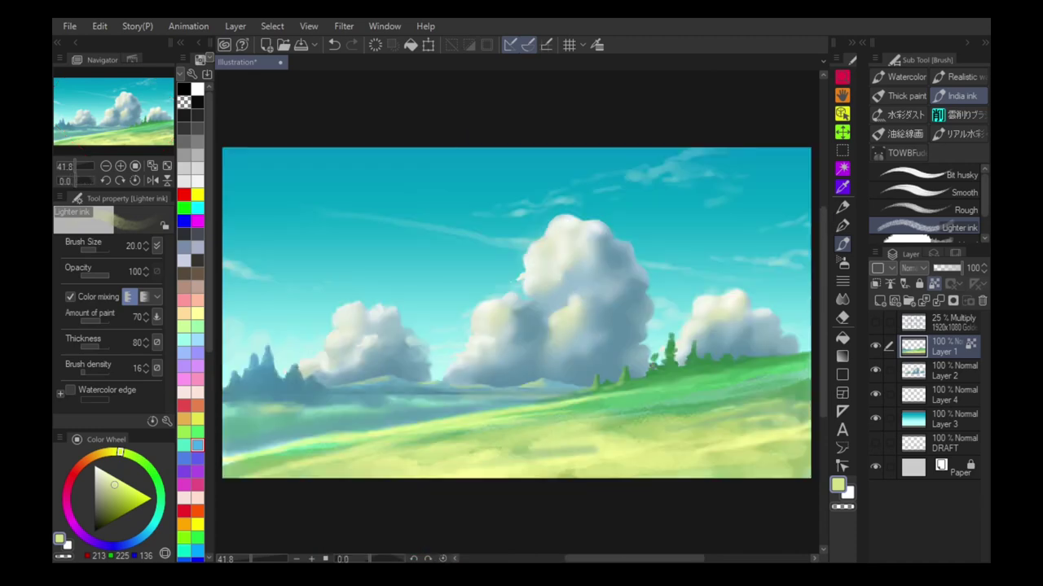
Shade the hillside conifers, the ridge below them and the far shoreline with dark blue Lighter ink at size 30.
{"action": "left_click", "coordinate": [110, 509]}
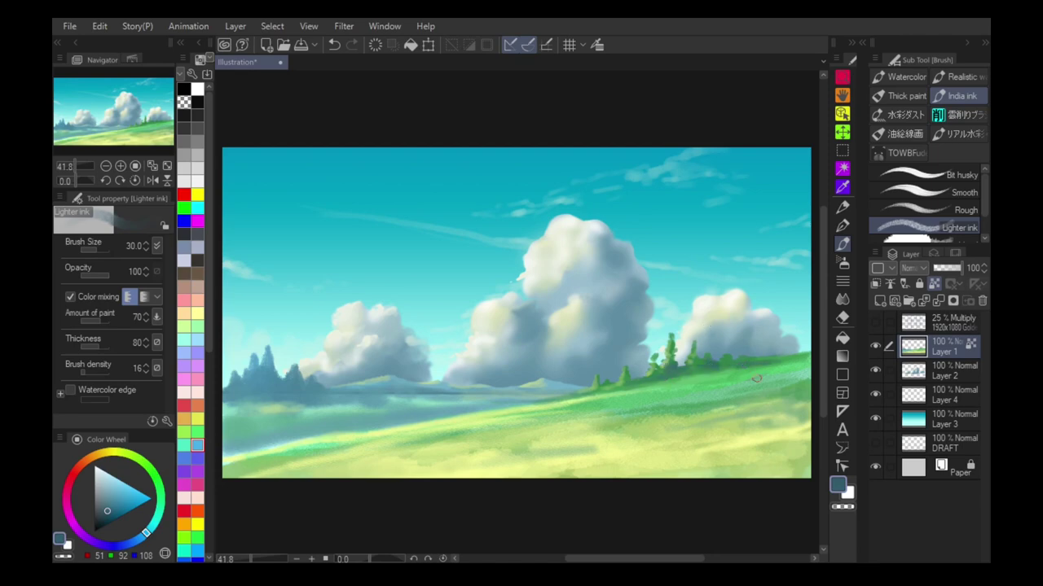
{"action": "left_click_drag", "start_coordinate": [810, 359], "coordinate": [593, 396]}
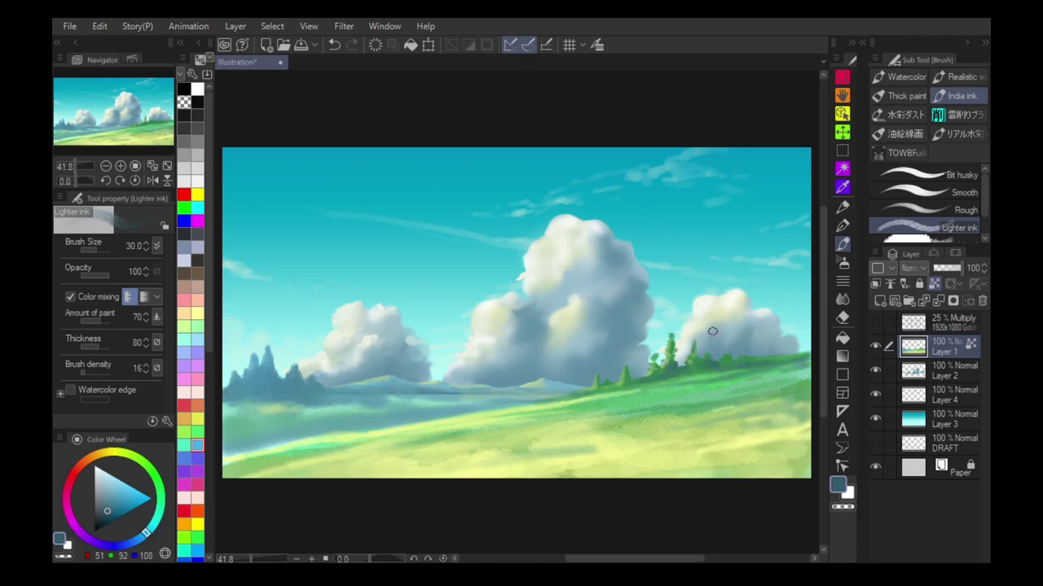
{"action": "left_click_drag", "start_coordinate": [484, 400], "coordinate": [350, 385]}
Move the visible DRAFT sketch above Layer 1, add a new layer above it and draw the left utility pole with an 8 px Design pencil.
{"action": "left_click_drag", "start_coordinate": [914, 446], "coordinate": [910, 338]}
{"action": "left_click", "coordinate": [879, 301]}
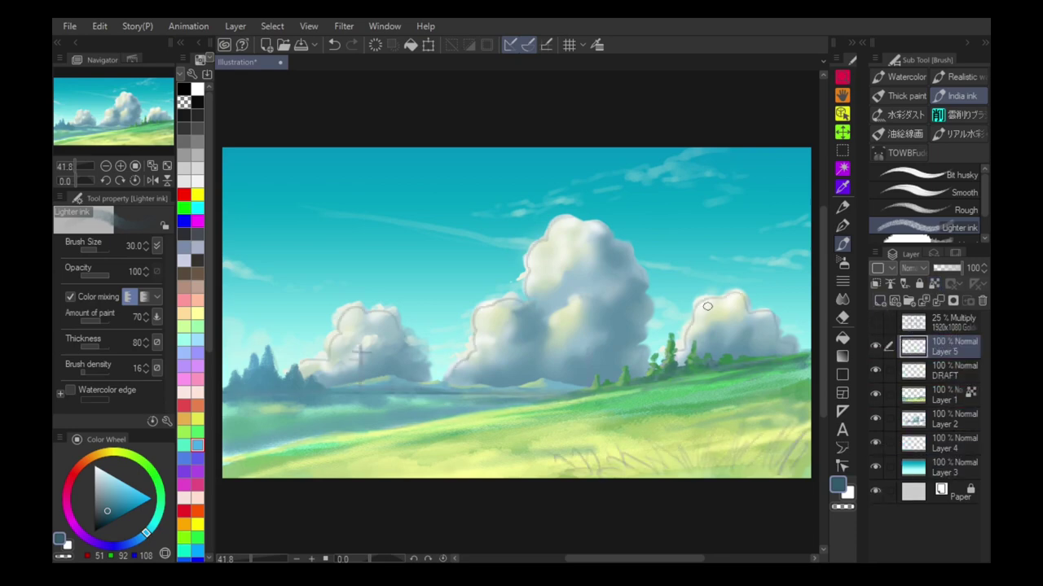
{"action": "left_click", "coordinate": [103, 514]}
{"action": "left_click", "coordinate": [843, 208]}
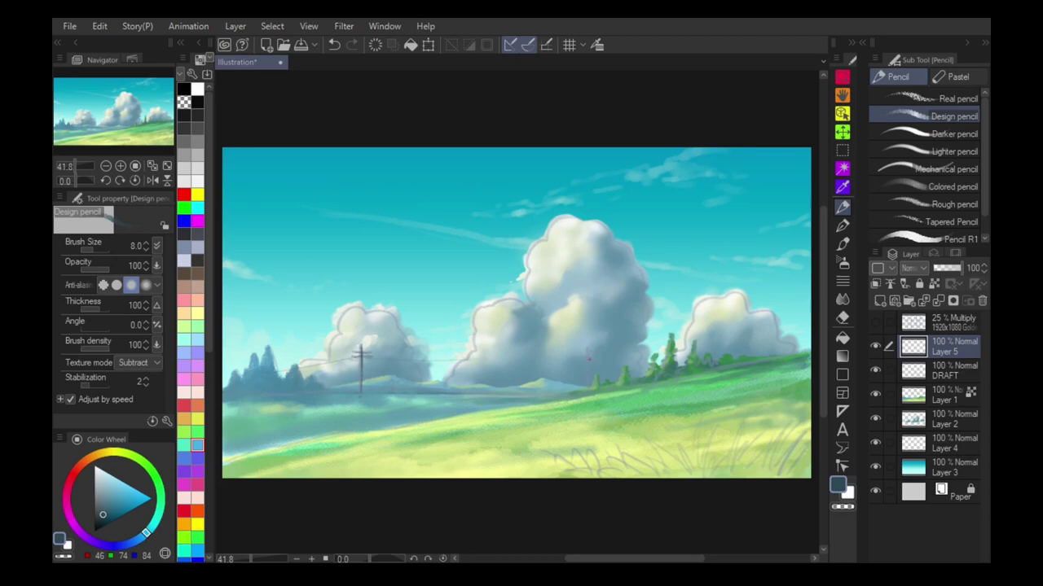
Draw a second utility pole beside the hillside conifers, aligned to the grid guide layer, and thicken it with the Design pencil at size 15.
{"action": "left_click", "coordinate": [876, 325]}
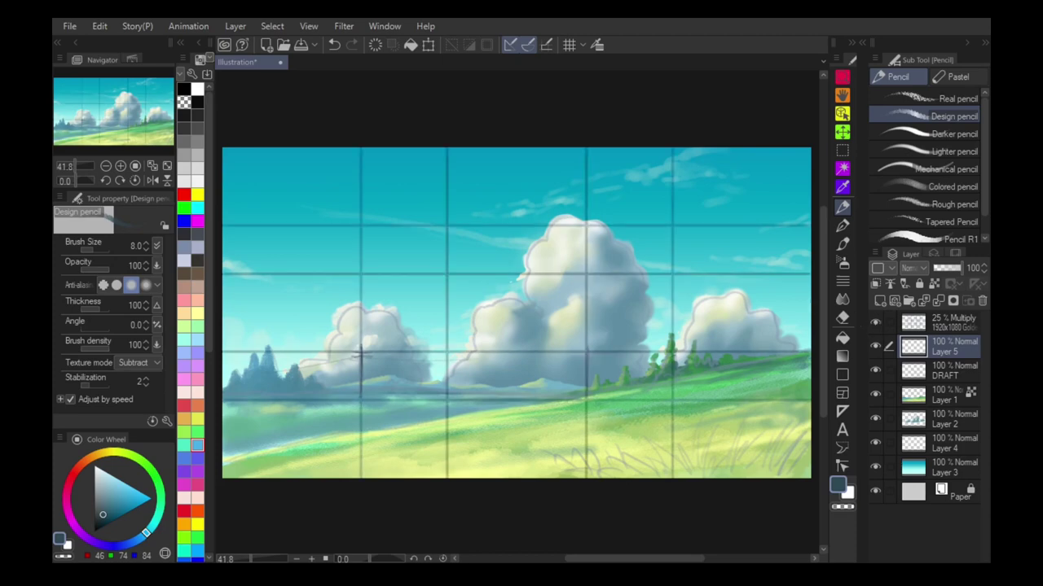
{"action": "left_click", "coordinate": [876, 324]}
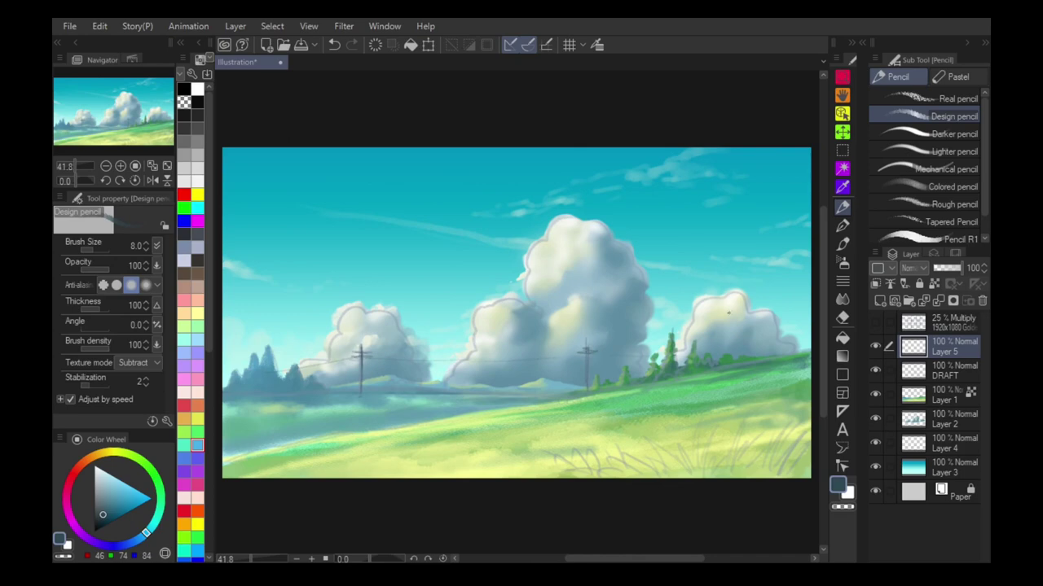
{"action": "key", "text": "bracketright"}
{"action": "key", "text": "bracketright"}
{"action": "key", "text": "bracketright"}
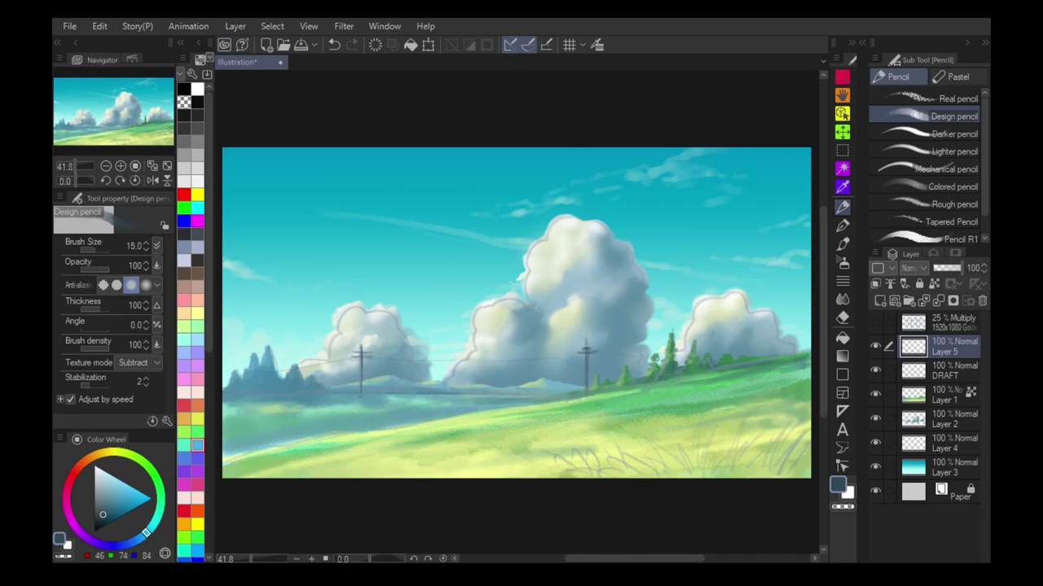
Move Layer 5 below DRAFT, hide the sketch, and refine the power lines and dark shading at the left conifers' base with the Design pencil.
{"action": "left_click_drag", "start_coordinate": [912, 351], "coordinate": [888, 380]}
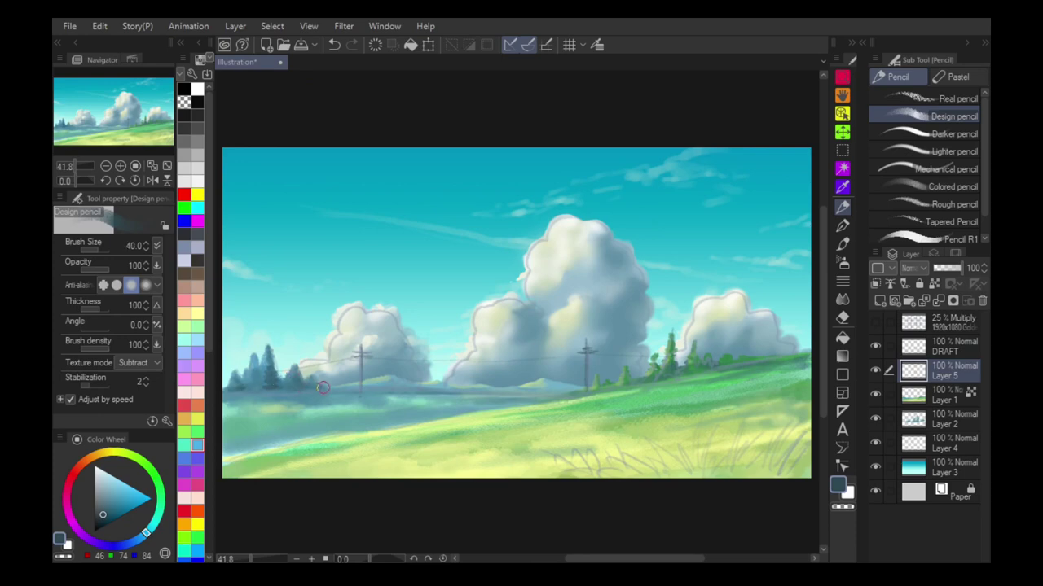
{"action": "mouse_move", "coordinate": [537, 348]}
{"action": "left_mouse_down"}
{"action": "mouse_move", "coordinate": [310, 484]}
{"action": "mouse_move", "coordinate": [417, 447]}
{"action": "left_mouse_up"}
{"action": "left_click", "coordinate": [875, 345]}
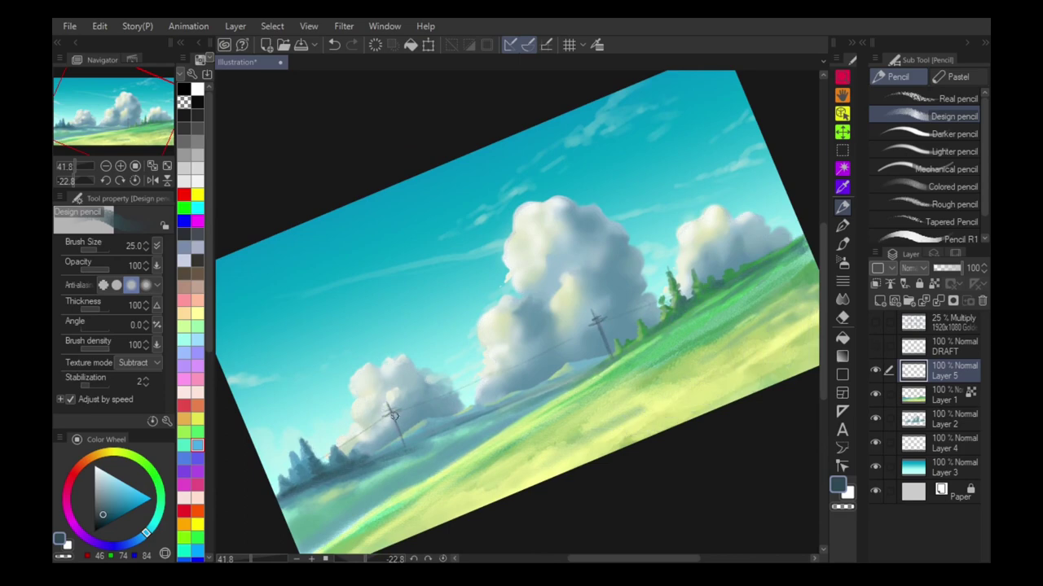
{"action": "left_click_drag", "start_coordinate": [660, 371], "coordinate": [697, 405]}
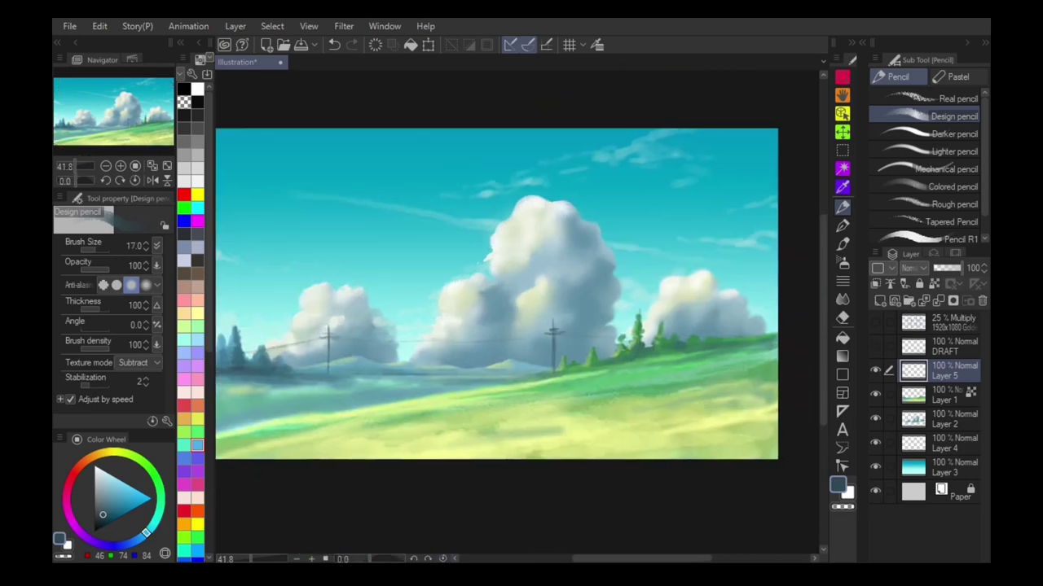
Draw dark blue curved grass blades across the lower-right foreground with the Tapered Pen at size 30, checking them by toggling Layer 5.
{"action": "key", "text": "p"}
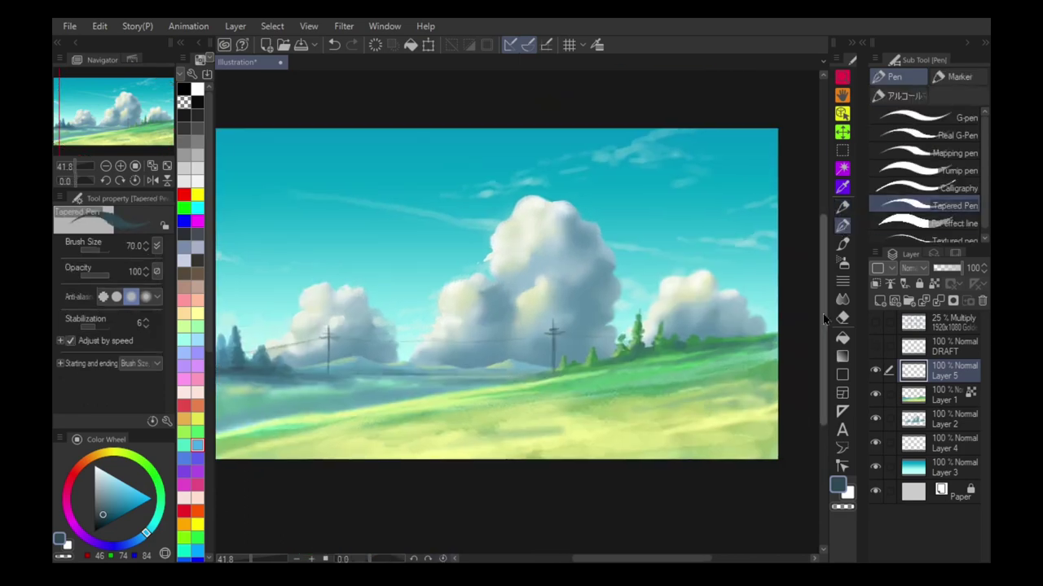
{"action": "key", "text": "bracketleft"}
{"action": "key", "text": "bracketleft"}
{"action": "key", "text": "bracketleft"}
{"action": "key", "text": "bracketleft"}
{"action": "left_click_drag", "start_coordinate": [681, 460], "coordinate": [663, 434]}
{"action": "left_click_drag", "start_coordinate": [691, 461], "coordinate": [679, 427]}
{"action": "mouse_move", "coordinate": [652, 461]}
{"action": "left_mouse_down"}
{"action": "mouse_move", "coordinate": [640, 428]}
{"action": "mouse_move", "coordinate": [654, 432]}
{"action": "left_mouse_up"}
{"action": "mouse_move", "coordinate": [636, 460]}
{"action": "left_mouse_down"}
{"action": "mouse_move", "coordinate": [620, 444]}
{"action": "mouse_move", "coordinate": [637, 425]}
{"action": "left_mouse_up"}
{"action": "mouse_move", "coordinate": [623, 460]}
{"action": "left_mouse_down"}
{"action": "mouse_move", "coordinate": [612, 430]}
{"action": "mouse_move", "coordinate": [602, 433]}
{"action": "left_mouse_up"}
{"action": "mouse_move", "coordinate": [590, 460]}
{"action": "left_mouse_down"}
{"action": "mouse_move", "coordinate": [575, 441]}
{"action": "mouse_move", "coordinate": [599, 425]}
{"action": "left_mouse_up"}
{"action": "left_click_drag", "start_coordinate": [586, 458], "coordinate": [574, 423]}
{"action": "left_click_drag", "start_coordinate": [676, 461], "coordinate": [694, 407]}
{"action": "mouse_move", "coordinate": [702, 460]}
{"action": "left_mouse_down"}
{"action": "mouse_move", "coordinate": [714, 418]}
{"action": "mouse_move", "coordinate": [721, 429]}
{"action": "left_mouse_up"}
{"action": "left_click_drag", "start_coordinate": [723, 460], "coordinate": [741, 408]}
{"action": "mouse_move", "coordinate": [741, 460]}
{"action": "left_mouse_down"}
{"action": "mouse_move", "coordinate": [752, 407]}
{"action": "mouse_move", "coordinate": [762, 411]}
{"action": "mouse_move", "coordinate": [774, 391]}
{"action": "left_mouse_up"}
{"action": "left_click_drag", "start_coordinate": [737, 458], "coordinate": [749, 387]}
{"action": "left_click_drag", "start_coordinate": [689, 458], "coordinate": [664, 405]}
{"action": "left_click_drag", "start_coordinate": [702, 458], "coordinate": [709, 417]}
{"action": "left_click_drag", "start_coordinate": [773, 458], "coordinate": [759, 378]}
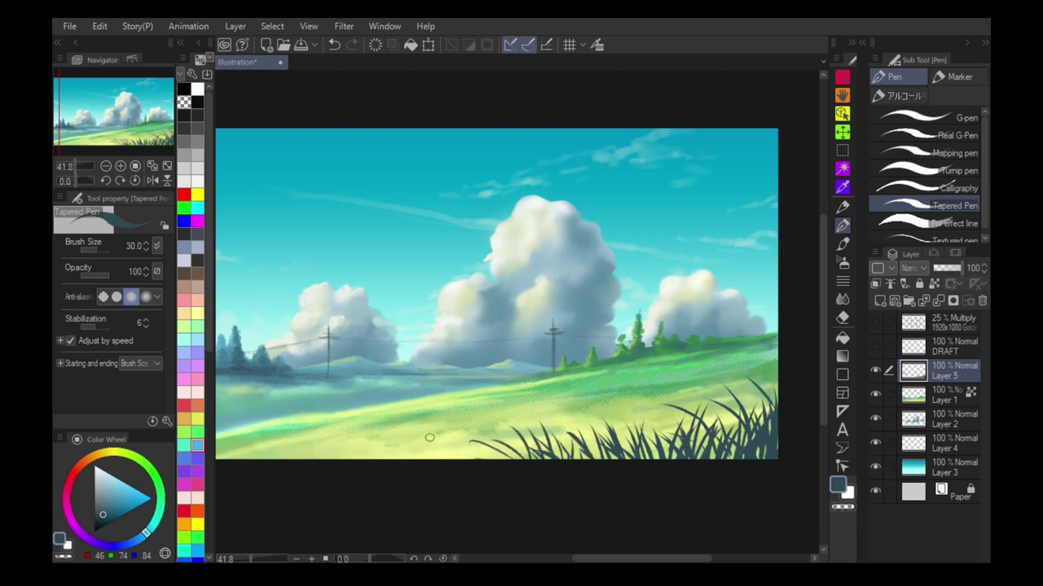
{"action": "key", "text": "ctrl+0"}
{"action": "left_click_drag", "start_coordinate": [697, 472], "coordinate": [692, 419]}
{"action": "left_click_drag", "start_coordinate": [694, 449], "coordinate": [641, 426]}
{"action": "left_click", "coordinate": [876, 371]}
{"action": "left_click", "coordinate": [876, 371]}
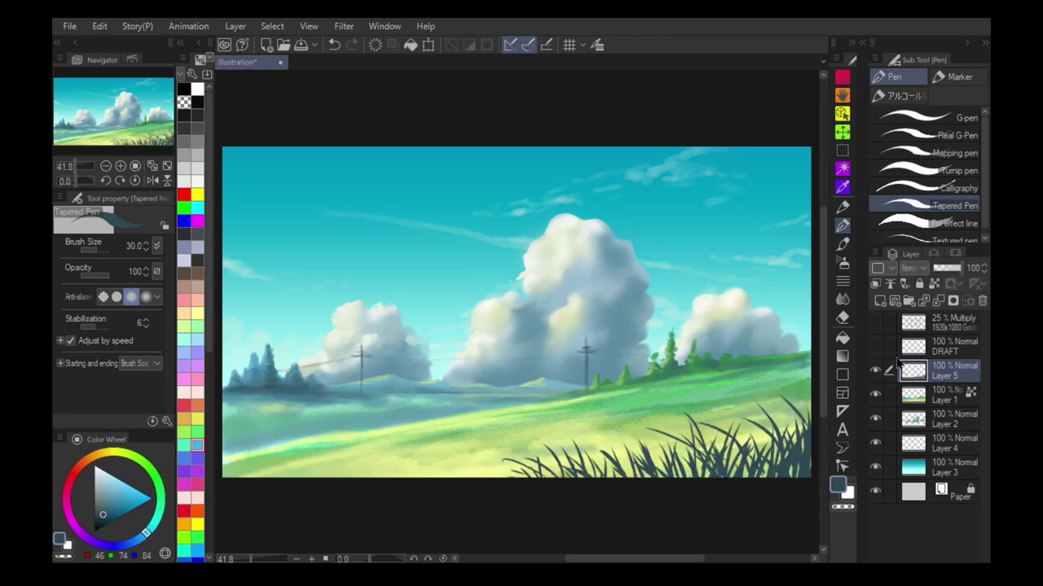
Soften the tips of the leftmost foreground grass blades with the Blur tool at size 250.
{"action": "left_click", "coordinate": [844, 262]}
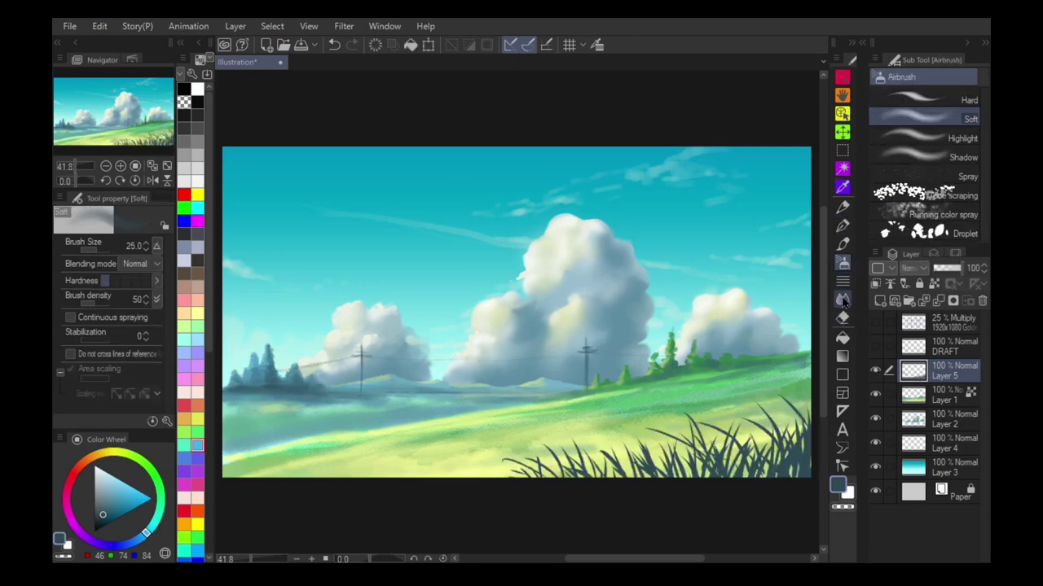
{"action": "left_click", "coordinate": [842, 299]}
{"action": "left_click", "coordinate": [967, 115]}
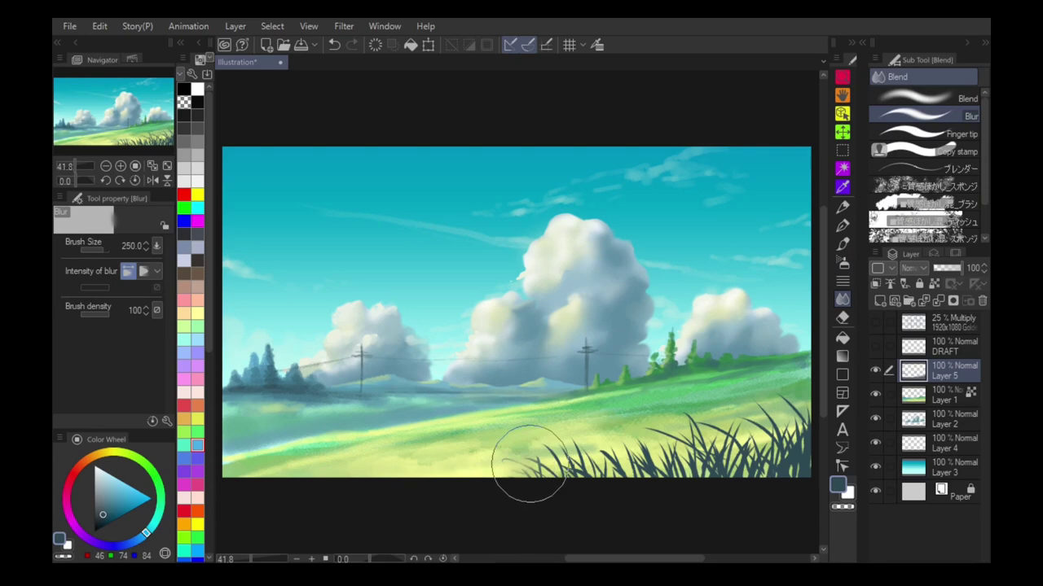
{"action": "key", "text": "bracketleft"}
{"action": "key", "text": "bracketright"}
{"action": "key", "text": "bracketright"}
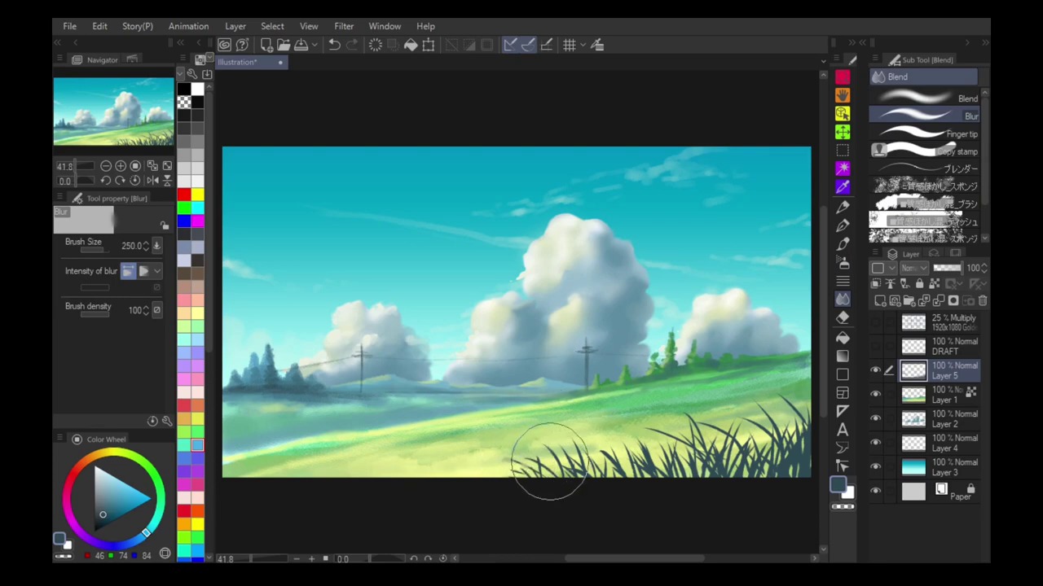
{"action": "key", "text": "bracketleft"}
Lasso the foreground grass, cut it from Layer 5, paste it onto its own layer and clear the selection.
{"action": "key", "text": "m"}
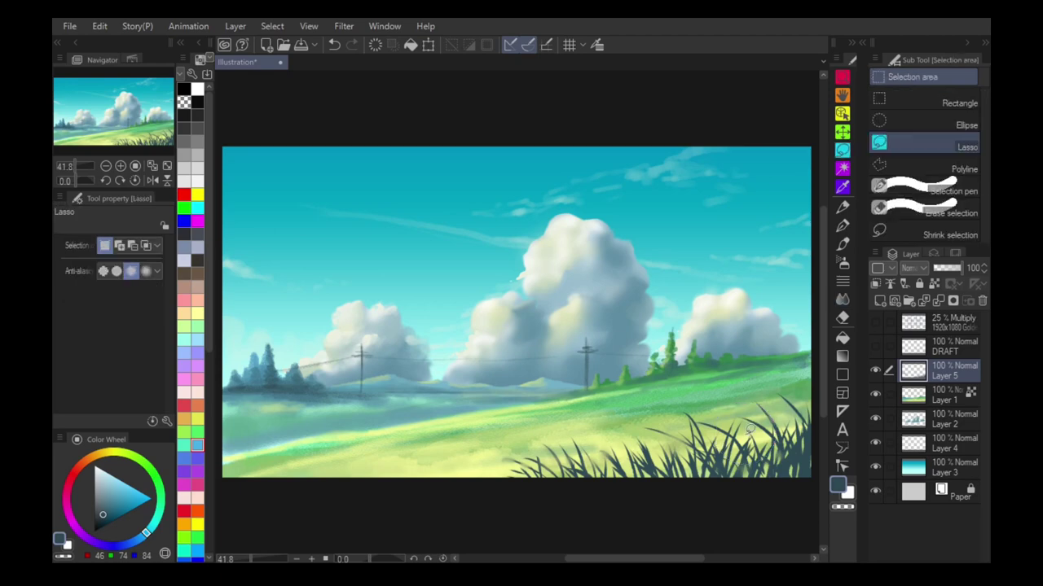
{"action": "mouse_move", "coordinate": [821, 380]}
{"action": "left_mouse_down"}
{"action": "mouse_move", "coordinate": [515, 433]}
{"action": "mouse_move", "coordinate": [819, 490]}
{"action": "mouse_move", "coordinate": [802, 383]}
{"action": "mouse_move", "coordinate": [800, 422]}
{"action": "left_mouse_up"}
{"action": "scroll", "coordinate": [782, 344], "scroll_direction": "left", "scroll_amount": 1}
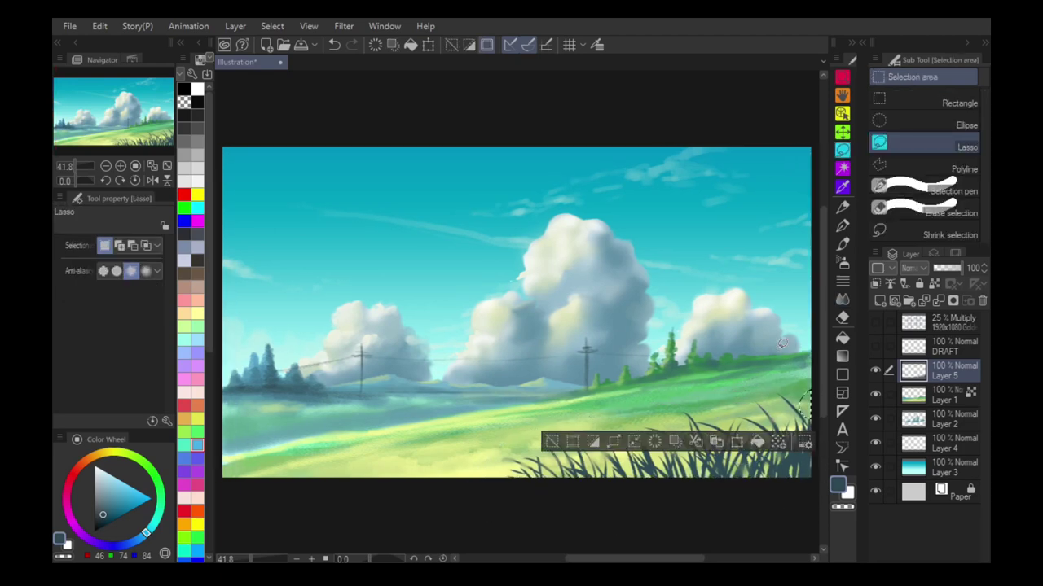
{"action": "key", "text": "ctrl+z"}
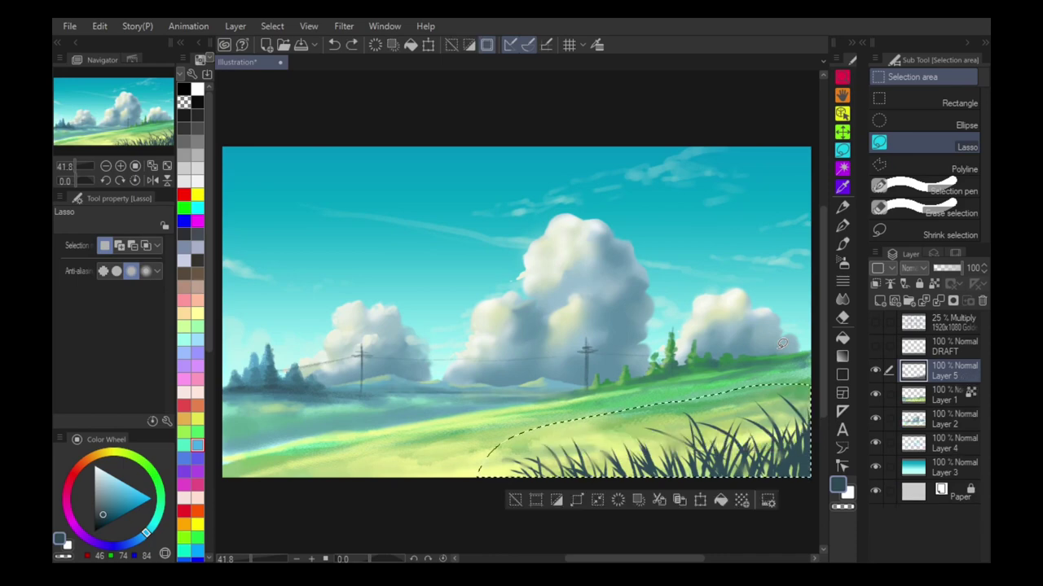
{"action": "left_click", "coordinate": [119, 245]}
{"action": "key", "text": "ctrl+x"}
{"action": "key", "text": "ctrl+v"}
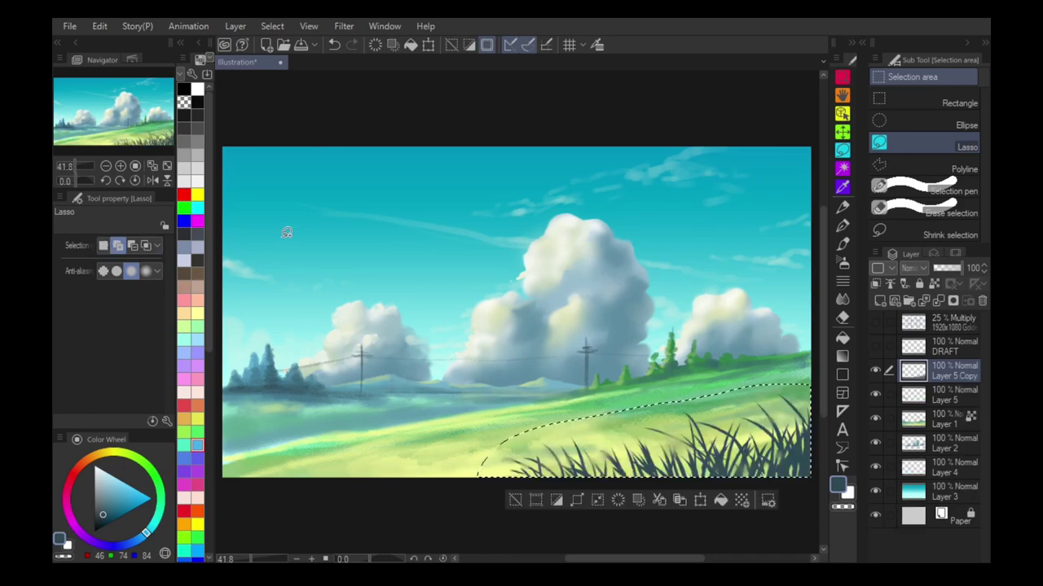
{"action": "key", "text": "ctrl+d"}
Apply a Gaussian blur with strength 10 to the separated grass layer.
{"action": "left_click", "coordinate": [344, 26]}
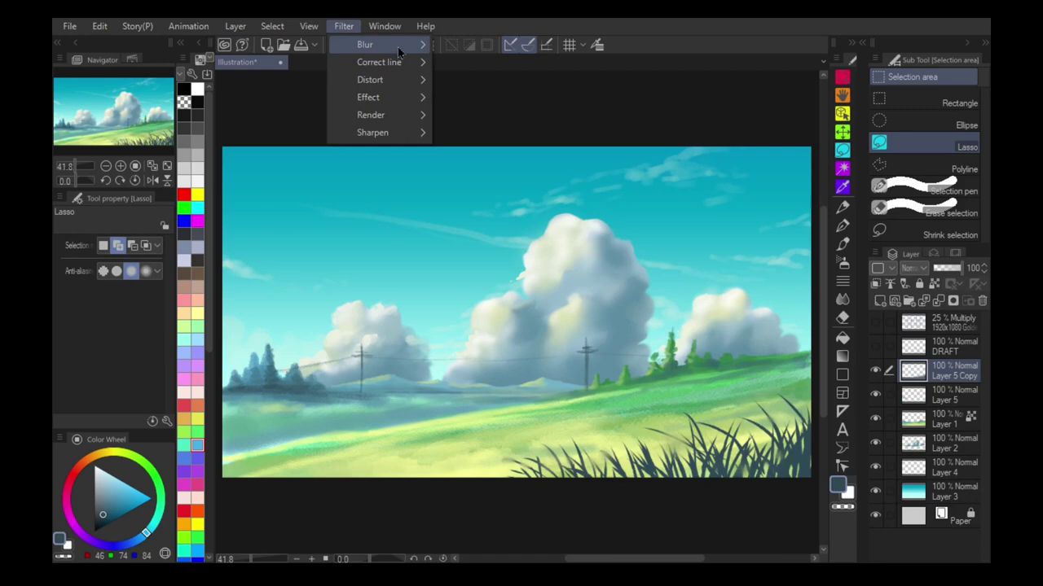
{"action": "mouse_move", "coordinate": [397, 42]}
{"action": "left_click", "coordinate": [489, 79]}
{"action": "left_click_drag", "start_coordinate": [566, 24], "coordinate": [551, 110]}
{"action": "left_click_drag", "start_coordinate": [290, 160], "coordinate": [318, 165]}
{"action": "type", "text": "10"}
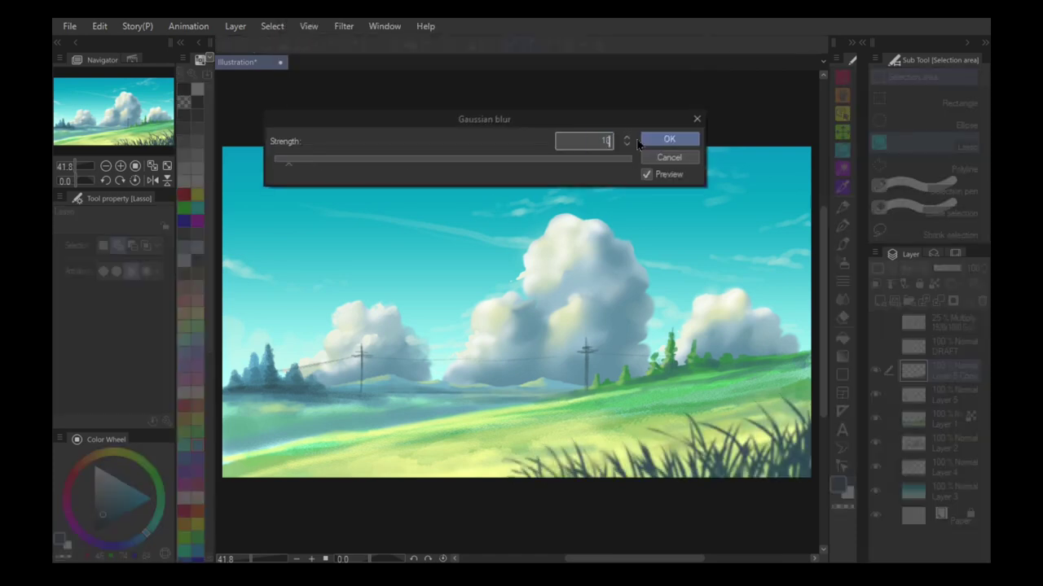
{"action": "left_click", "coordinate": [643, 140]}
Paste a second grass copy, set it to 50% opacity with a Color blend mode, and merge it into the blurred grass layer.
{"action": "key", "text": "ctrl+v"}
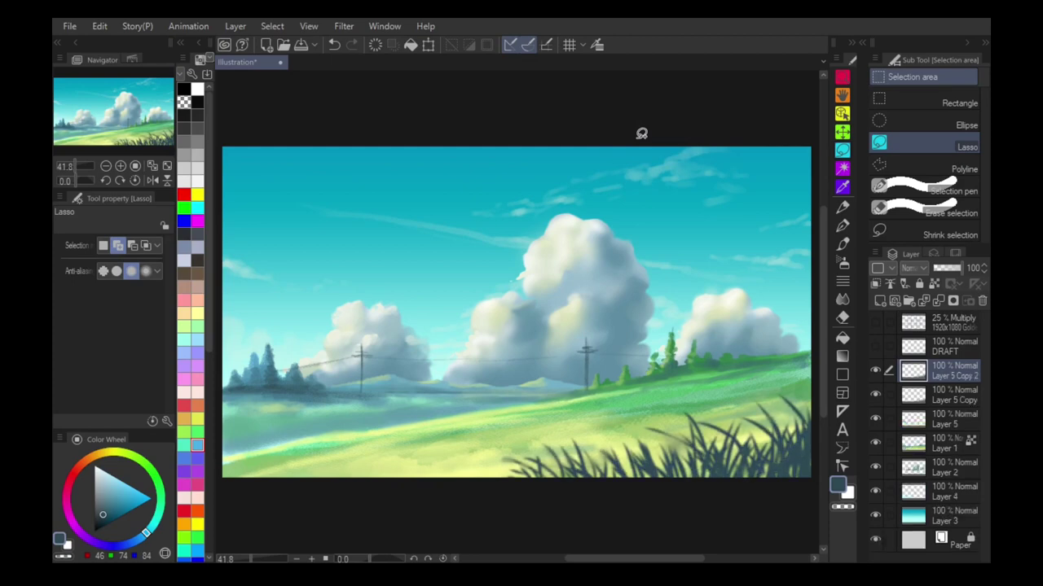
{"action": "left_click_drag", "start_coordinate": [956, 271], "coordinate": [950, 271]}
{"action": "left_click", "coordinate": [912, 268]}
{"action": "left_click", "coordinate": [921, 387]}
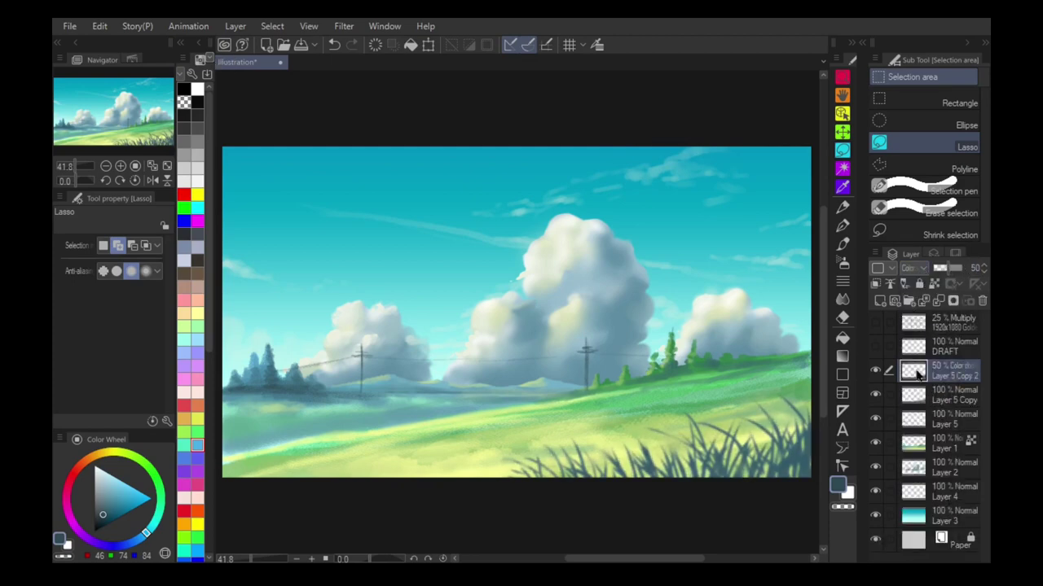
{"action": "left_click", "coordinate": [951, 300]}
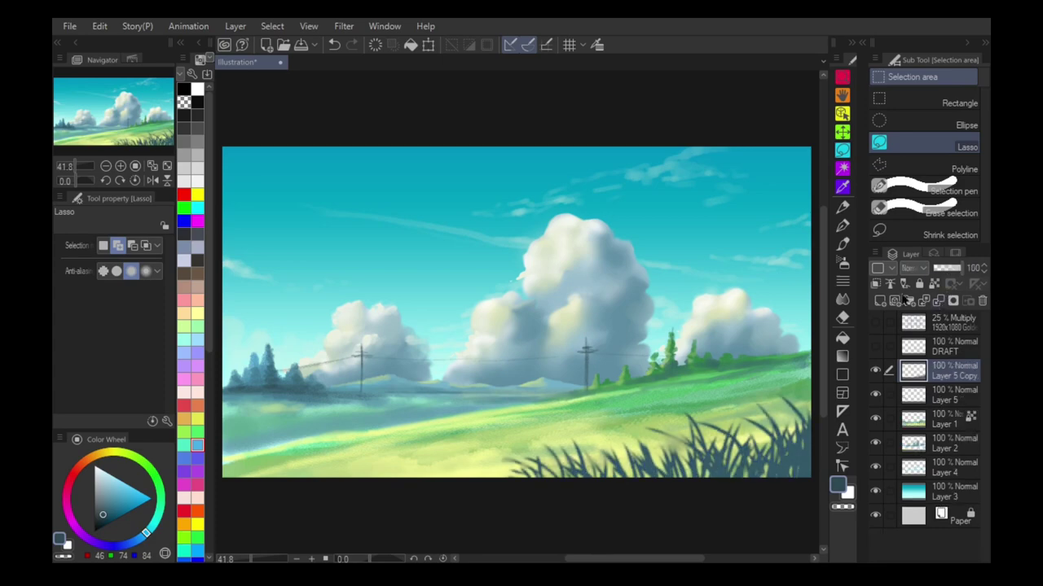
Lock the grass layer's transparent pixels and tint the blades with green sampled from the hillside using the Soft airbrush.
{"action": "left_click", "coordinate": [844, 263]}
{"action": "left_click", "coordinate": [773, 395], "text": "alt"}
{"action": "key", "text": "bracketright"}
{"action": "key", "text": "bracketright"}
{"action": "key", "text": "bracketright"}
{"action": "key", "text": "bracketright"}
{"action": "key", "text": "bracketright"}
{"action": "key", "text": "bracketright"}
{"action": "key", "text": "bracketright"}
{"action": "key", "text": "bracketright"}
{"action": "mouse_move", "coordinate": [507, 466]}
{"action": "left_mouse_down"}
{"action": "mouse_move", "coordinate": [614, 432]}
{"action": "mouse_move", "coordinate": [770, 436]}
{"action": "left_mouse_up"}
{"action": "key", "text": "bracketright"}
{"action": "key", "text": "bracketleft"}
{"action": "key", "text": "bracketleft"}
Darken the base of the foreground grass with dark green using the Soft airbrush, reducing the brush to size 100.
{"action": "left_click", "coordinate": [726, 365], "text": "alt"}
{"action": "left_click", "coordinate": [787, 473], "text": "alt"}
{"action": "key", "text": "bracketright"}
{"action": "key", "text": "bracketright"}
{"action": "key", "text": "bracketright"}
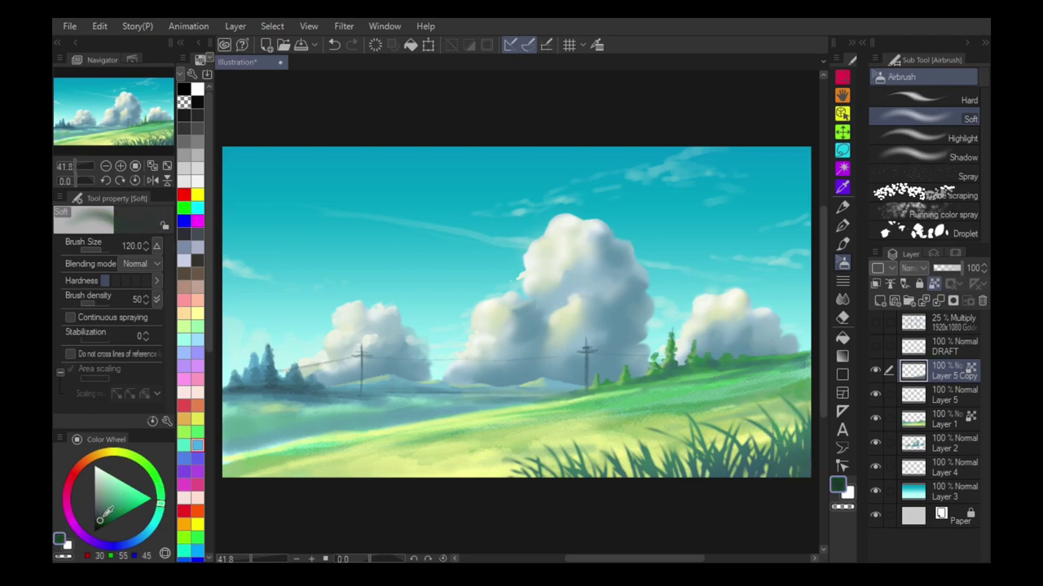
{"action": "key", "text": "bracketleft"}
{"action": "key", "text": "bracketleft"}
{"action": "key", "text": "bracketleft"}
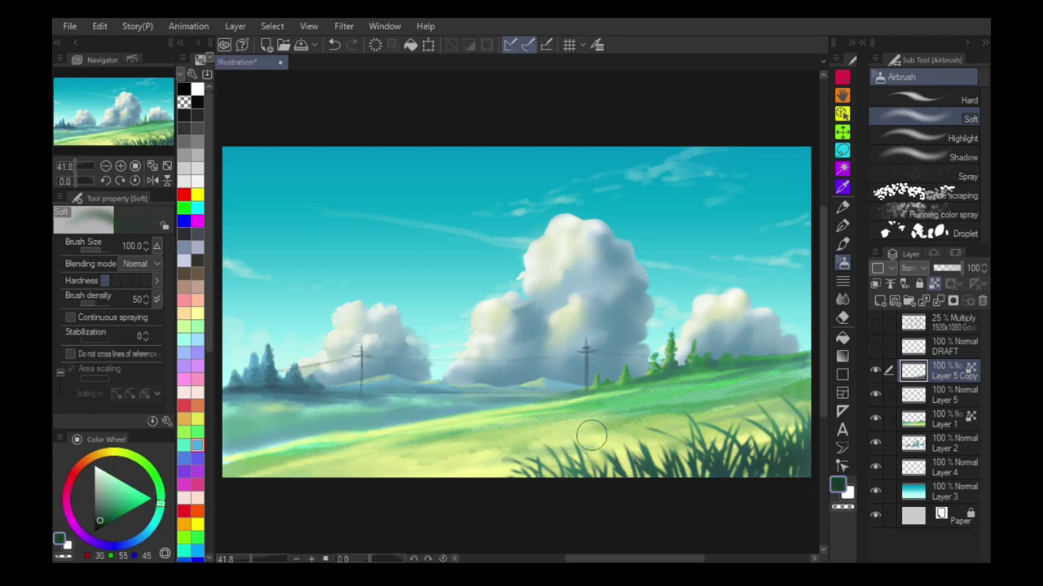
Add a new layer and airbrush a soft glow sampled from the main cloud's highlight onto the large and right-hand clouds, enlarging the brush to 150.
{"action": "key", "text": "ctrl+shift+n"}
{"action": "left_click", "coordinate": [555, 231], "text": "alt"}
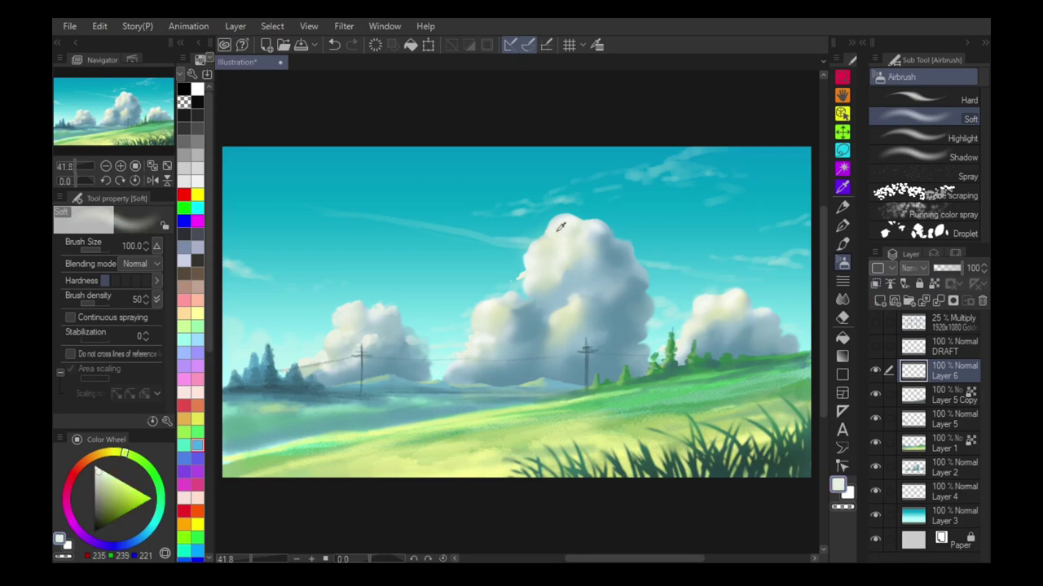
{"action": "left_click_drag", "start_coordinate": [547, 246], "coordinate": [528, 289]}
{"action": "key", "text": "bracketright"}
{"action": "key", "text": "bracketright"}
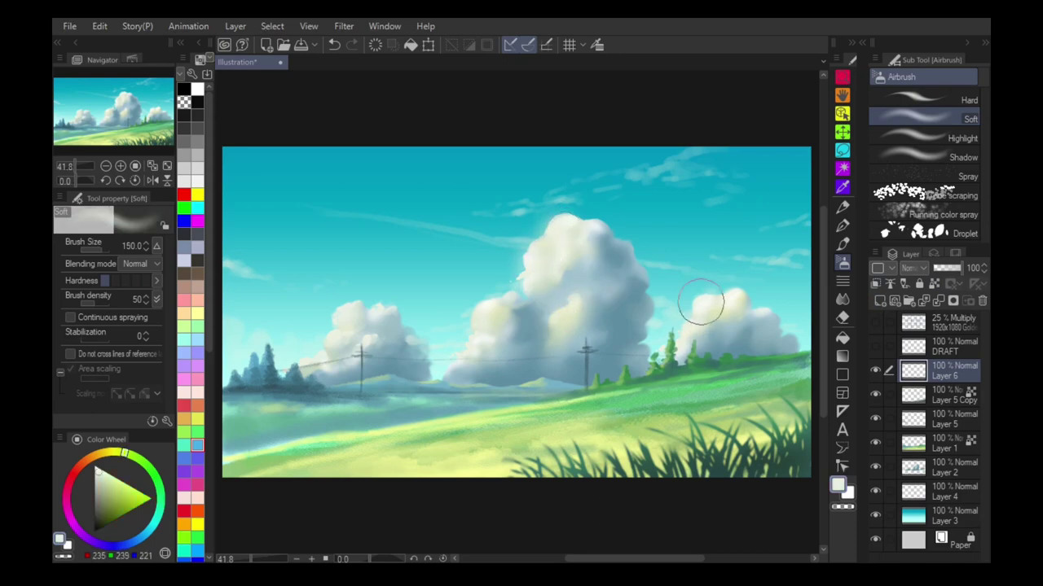
{"action": "left_click_drag", "start_coordinate": [705, 316], "coordinate": [716, 346]}
Airbrush the same pale glow onto the sky beside the main cloud, along the distant horizon and at the right-hand cloud's base.
{"action": "key", "text": "bracketleft"}
{"action": "key", "text": "bracketleft"}
{"action": "key", "text": "bracketleft"}
{"action": "key", "text": "bracketleft"}
{"action": "key", "text": "bracketleft"}
{"action": "key", "text": "bracketright"}
{"action": "key", "text": "bracketright"}
{"action": "key", "text": "bracketright"}
{"action": "key", "text": "bracketright"}
{"action": "key", "text": "bracketright"}
{"action": "key", "text": "bracketright"}
{"action": "key", "text": "bracketright"}
{"action": "key", "text": "bracketright"}
{"action": "key", "text": "bracketright"}
{"action": "key", "text": "bracketright"}
{"action": "left_click_drag", "start_coordinate": [360, 232], "coordinate": [449, 257]}
{"action": "key", "text": "bracketleft"}
{"action": "key", "text": "bracketleft"}
{"action": "left_click_drag", "start_coordinate": [326, 386], "coordinate": [685, 374]}
{"action": "mouse_move", "coordinate": [708, 341]}
{"action": "left_mouse_down"}
{"action": "mouse_move", "coordinate": [612, 332]}
{"action": "mouse_move", "coordinate": [703, 356]}
{"action": "left_mouse_up"}
{"action": "key", "text": "bracketleft"}
{"action": "key", "text": "bracketleft"}
{"action": "key", "text": "bracketleft"}
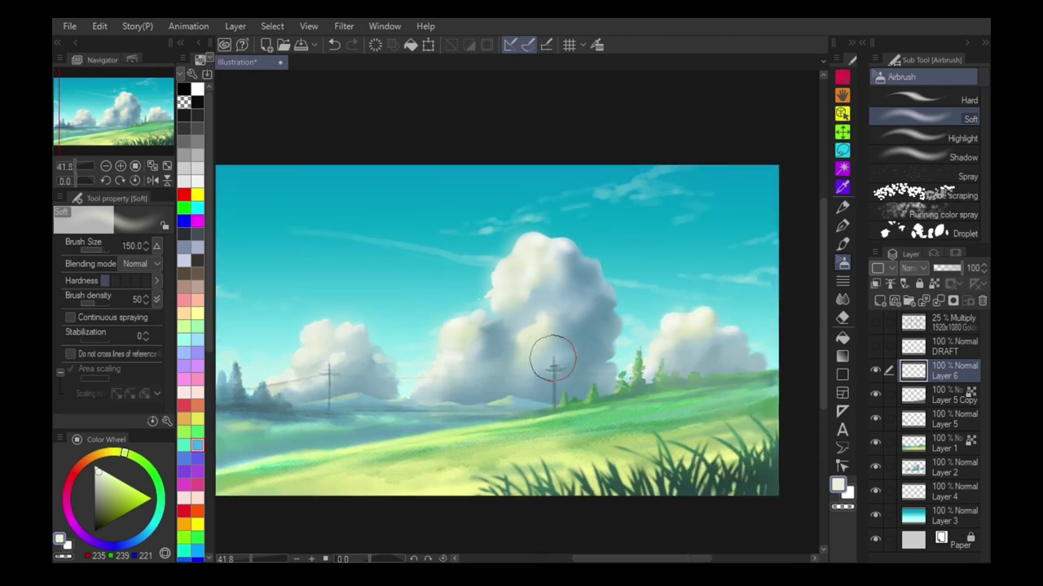
Airbrush a pale glow across the upper-left sky, starting with a broad brush and following with a smaller one.
{"action": "scroll", "coordinate": [593, 350], "scroll_direction": "down", "scroll_amount": 1}
{"action": "key", "text": "bracketright"}
{"action": "key", "text": "bracketright"}
{"action": "key", "text": "bracketright"}
{"action": "key", "text": "bracketright"}
{"action": "key", "text": "bracketright"}
{"action": "key", "text": "bracketright"}
{"action": "left_click_drag", "start_coordinate": [249, 249], "coordinate": [486, 191]}
{"action": "key", "text": "bracketleft"}
{"action": "key", "text": "bracketleft"}
{"action": "key", "text": "bracketleft"}
{"action": "key", "text": "bracketleft"}
{"action": "key", "text": "bracketleft"}
{"action": "key", "text": "bracketleft"}
{"action": "left_click_drag", "start_coordinate": [270, 215], "coordinate": [378, 206]}
Spread soft light rays diagonally from the sky's upper-left corner with the Soft airbrush, enlarging the brush to 300.
{"action": "key", "text": "bracketright"}
{"action": "key", "text": "bracketright"}
{"action": "key", "text": "bracketright"}
{"action": "key", "text": "bracketright"}
{"action": "key", "text": "bracketright"}
{"action": "key", "text": "bracketright"}
{"action": "key", "text": "bracketright"}
{"action": "key", "text": "bracketright"}
{"action": "left_click_drag", "start_coordinate": [326, 261], "coordinate": [573, 191]}
{"action": "key", "text": "bracketleft"}
{"action": "key", "text": "bracketleft"}
{"action": "key", "text": "bracketleft"}
{"action": "key", "text": "bracketleft"}
{"action": "key", "text": "bracketleft"}
{"action": "key", "text": "bracketleft"}
{"action": "key", "text": "bracketleft"}
{"action": "key", "text": "bracketleft"}
{"action": "key", "text": "bracketright"}
{"action": "key", "text": "bracketright"}
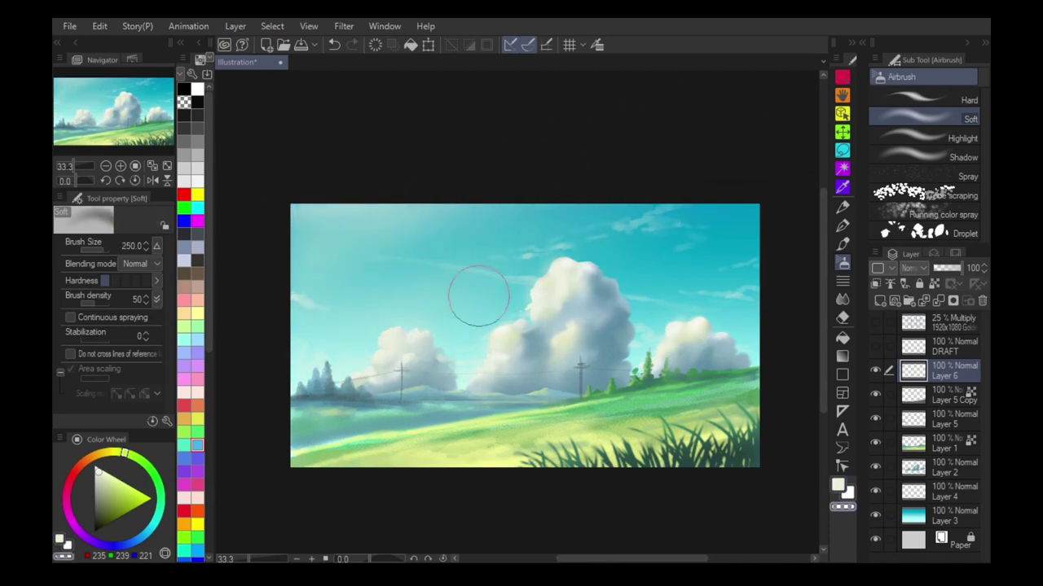
{"action": "key", "text": "bracketright"}
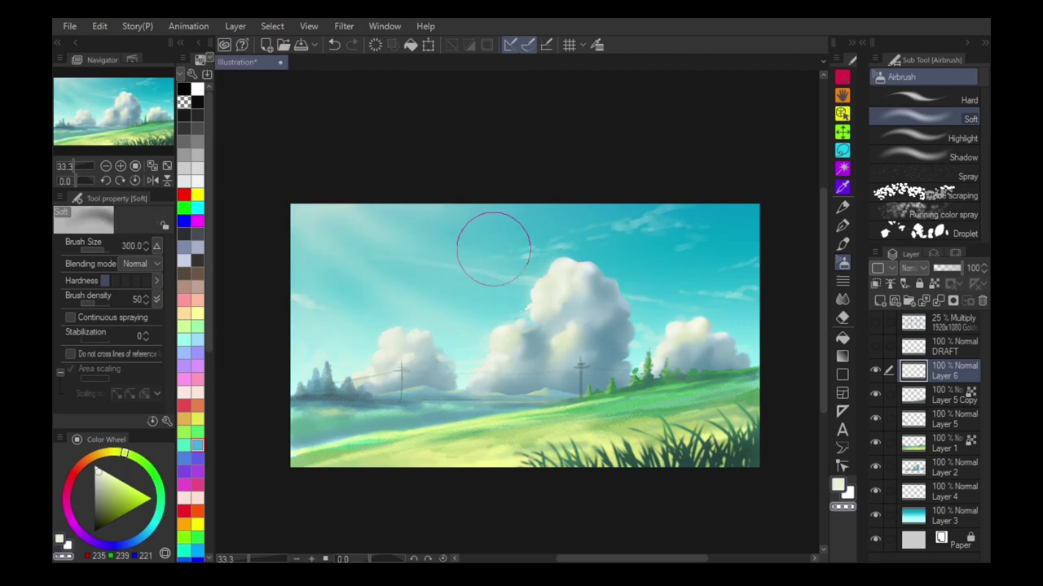
Airbrush pale haze over the distant trees and valley with the brush reduced to 100, and open an effect filter for the glow layer.
{"action": "key", "text": "bracketleft"}
{"action": "key", "text": "bracketleft"}
{"action": "key", "text": "bracketleft"}
{"action": "key", "text": "bracketleft"}
{"action": "scroll", "coordinate": [581, 328], "scroll_direction": "up", "scroll_amount": 1}
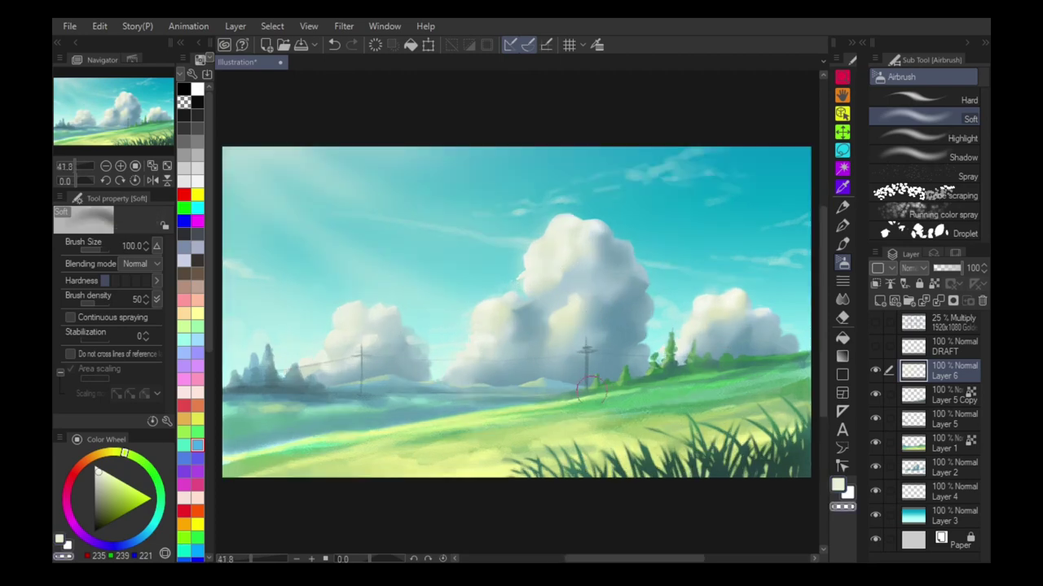
{"action": "left_click", "coordinate": [344, 26]}
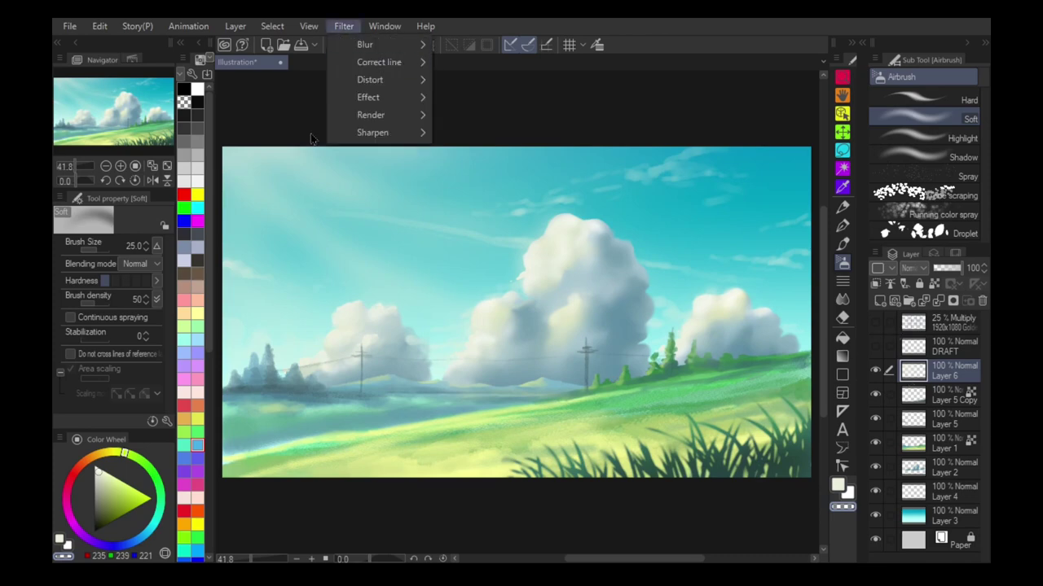
{"action": "left_click", "coordinate": [483, 99]}
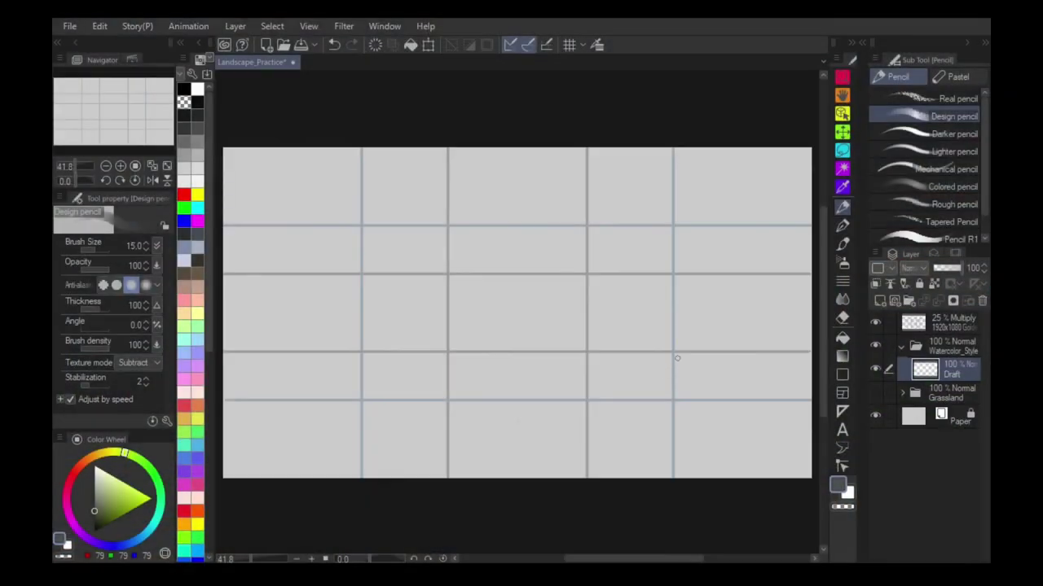
Sketch the horizon, hills, bushes and a large tree on its ground patch in the Landscape_Practice draft with a brown size 12 Design pencil.
{"action": "left_click", "coordinate": [184, 273]}
{"action": "left_click_drag", "start_coordinate": [321, 353], "coordinate": [811, 358]}
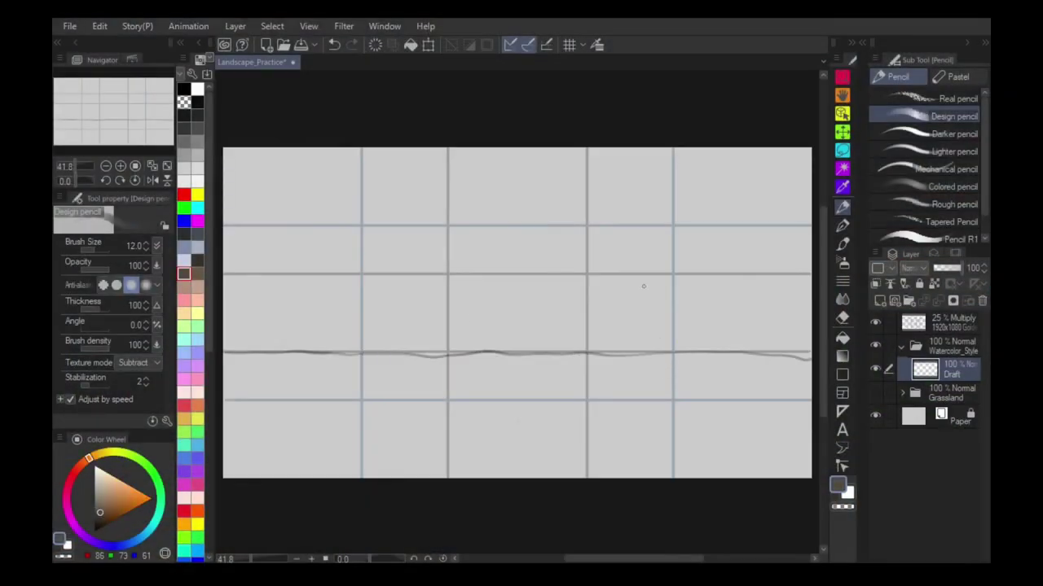
{"action": "left_click_drag", "start_coordinate": [802, 396], "coordinate": [680, 391]}
{"action": "left_click_drag", "start_coordinate": [638, 400], "coordinate": [773, 408]}
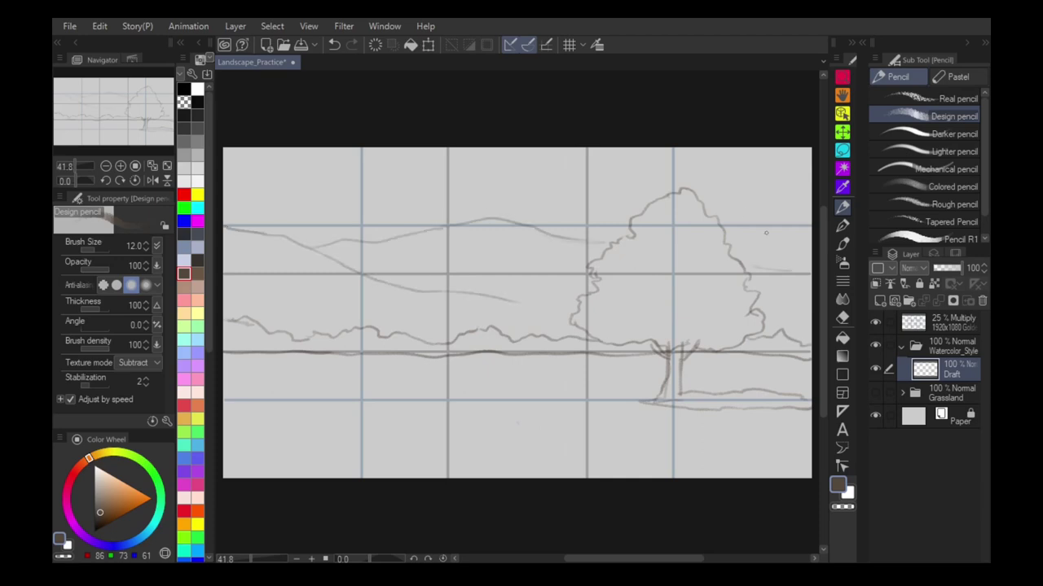
Sketch the foreground contour lines and rough grass strokes on the draft layer, and hide the multiply guide-grid layer.
{"action": "left_click", "coordinate": [875, 323]}
{"action": "left_click", "coordinate": [875, 323]}
{"action": "left_click_drag", "start_coordinate": [235, 390], "coordinate": [506, 408]}
{"action": "left_click_drag", "start_coordinate": [507, 408], "coordinate": [433, 407]}
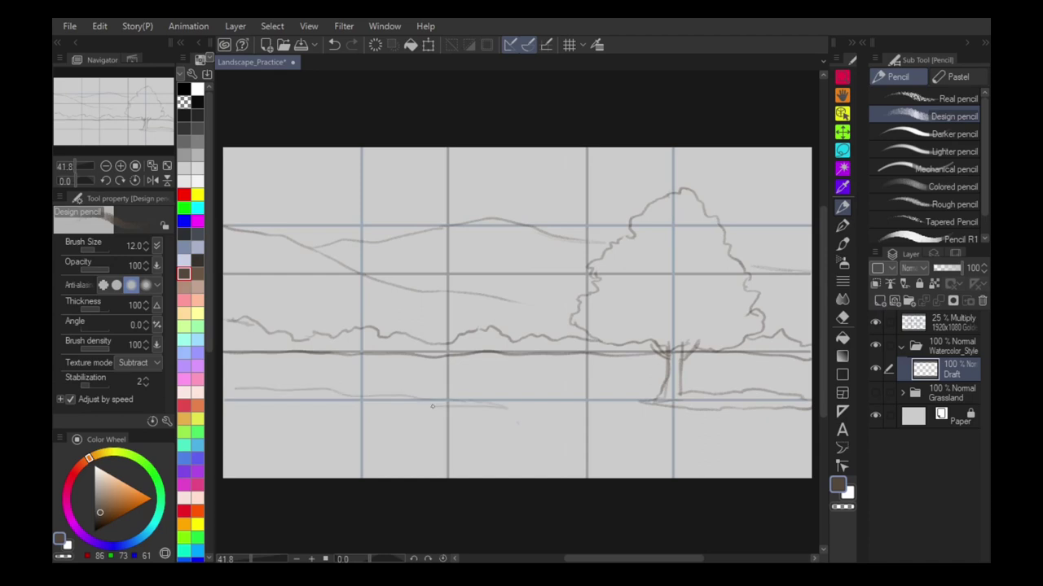
{"action": "left_click_drag", "start_coordinate": [488, 461], "coordinate": [781, 467]}
{"action": "left_click", "coordinate": [875, 322]}
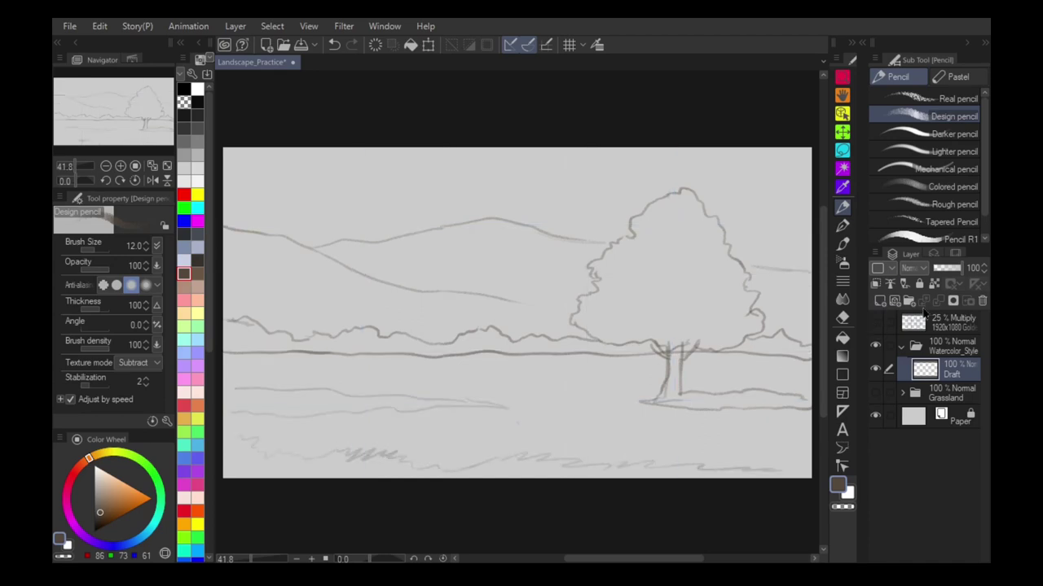
Add a Color layer above the draft and set up an enlarged realistic watercolor Rough wash brush in green (119, 182, 39).
{"action": "left_click", "coordinate": [880, 300]}
{"action": "left_click", "coordinate": [842, 243]}
{"action": "left_click", "coordinate": [959, 77]}
{"action": "left_click_drag", "start_coordinate": [986, 191], "coordinate": [985, 203]}
{"action": "left_click", "coordinate": [949, 219]}
{"action": "left_click", "coordinate": [185, 208]}
{"action": "left_click", "coordinate": [124, 504]}
{"action": "left_click", "coordinate": [116, 509]}
{"action": "key", "text": "bracketright"}
{"action": "key", "text": "bracketright"}
{"action": "key", "text": "bracketright"}
{"action": "key", "text": "bracketright"}
{"action": "left_click", "coordinate": [135, 457]}
{"action": "left_click", "coordinate": [127, 503]}
Wash green across the foreground and middle meadow with the Rough wash brush, reducing it to size 80 after the first foreground pass.
{"action": "mouse_move", "coordinate": [245, 441]}
{"action": "left_mouse_down"}
{"action": "mouse_move", "coordinate": [471, 457]}
{"action": "mouse_move", "coordinate": [524, 442]}
{"action": "mouse_move", "coordinate": [772, 453]}
{"action": "left_mouse_up"}
{"action": "key", "text": "bracketleft"}
{"action": "key", "text": "bracketleft"}
{"action": "key", "text": "bracketleft"}
{"action": "left_click_drag", "start_coordinate": [729, 433], "coordinate": [243, 420]}
{"action": "left_click_drag", "start_coordinate": [241, 386], "coordinate": [626, 413]}
{"action": "left_click_drag", "start_coordinate": [802, 420], "coordinate": [349, 419]}
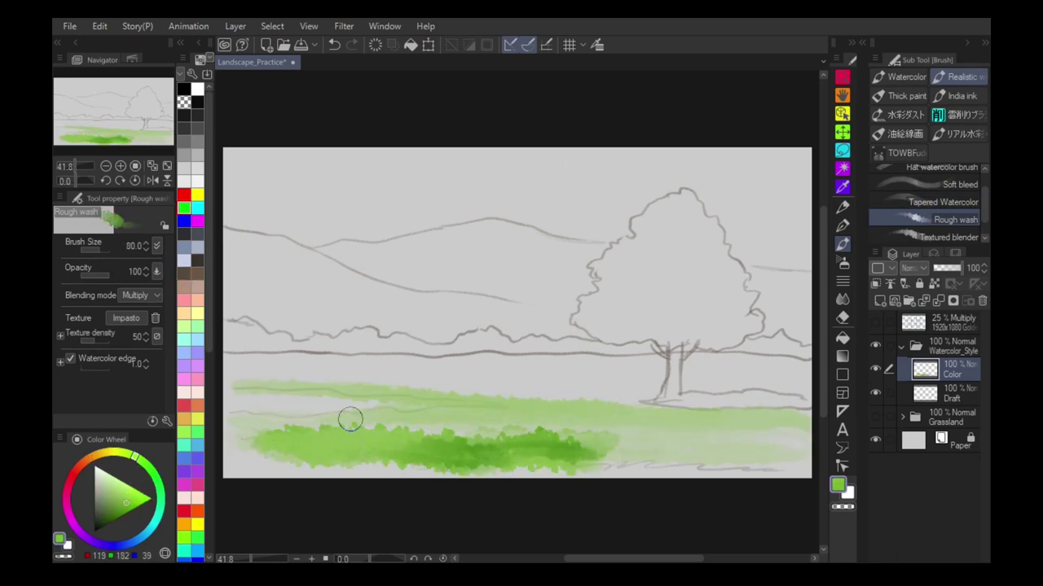
Extend the Rough wash over the distant meadow up to the horizon and layer more green over the middle and foreground at brush size 100.
{"action": "left_click_drag", "start_coordinate": [640, 396], "coordinate": [432, 397]}
{"action": "left_click_drag", "start_coordinate": [235, 363], "coordinate": [414, 366]}
{"action": "left_click_drag", "start_coordinate": [689, 386], "coordinate": [794, 386]}
{"action": "left_click", "coordinate": [123, 490]}
{"action": "key", "text": "bracketright"}
{"action": "key", "text": "bracketright"}
{"action": "left_click_drag", "start_coordinate": [258, 363], "coordinate": [635, 367]}
{"action": "left_click_drag", "start_coordinate": [247, 407], "coordinate": [635, 415]}
{"action": "left_click_drag", "start_coordinate": [253, 468], "coordinate": [794, 467]}
{"action": "left_click_drag", "start_coordinate": [636, 367], "coordinate": [794, 373]}
Deepen the foreground edge with green sampled from the meadow and glaze its lower right with light blue (76, 175, 229).
{"action": "left_click", "coordinate": [588, 448], "text": "alt"}
{"action": "key", "text": "bracketleft"}
{"action": "key", "text": "bracketleft"}
{"action": "key", "text": "bracketleft"}
{"action": "key", "text": "bracketleft"}
{"action": "key", "text": "bracketleft"}
{"action": "key", "text": "bracketright"}
{"action": "key", "text": "bracketright"}
{"action": "key", "text": "bracketright"}
{"action": "key", "text": "bracketright"}
{"action": "key", "text": "bracketright"}
{"action": "key", "text": "bracketright"}
{"action": "key", "text": "bracketright"}
{"action": "mouse_move", "coordinate": [232, 463]}
{"action": "left_mouse_down"}
{"action": "mouse_move", "coordinate": [256, 465]}
{"action": "mouse_move", "coordinate": [298, 432]}
{"action": "mouse_move", "coordinate": [268, 453]}
{"action": "mouse_move", "coordinate": [521, 466]}
{"action": "mouse_move", "coordinate": [440, 465]}
{"action": "mouse_move", "coordinate": [742, 460]}
{"action": "left_mouse_up"}
{"action": "left_click", "coordinate": [198, 445]}
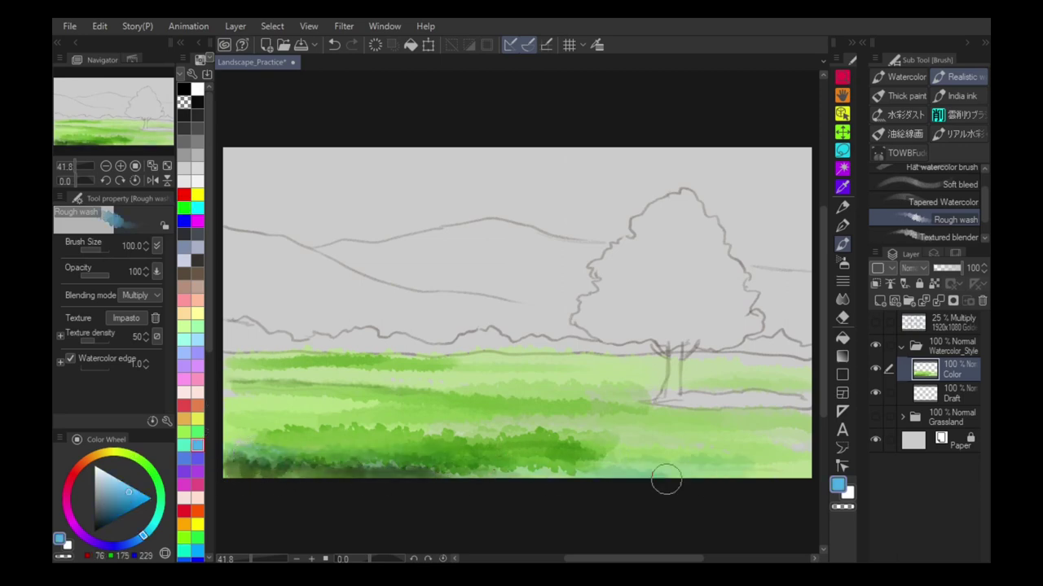
{"action": "left_click_drag", "start_coordinate": [562, 482], "coordinate": [786, 464]}
Soften the dark green and blue foreground washes with the Textured blender at brush size 170.
{"action": "left_click", "coordinate": [949, 237]}
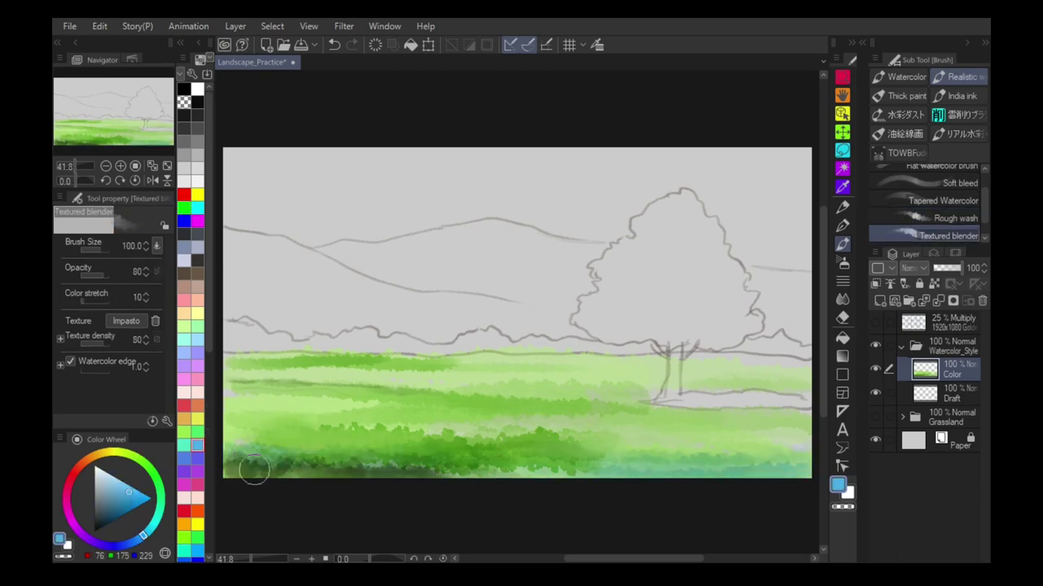
{"action": "key", "text": "bracketright"}
{"action": "key", "text": "bracketright"}
{"action": "key", "text": "bracketright"}
{"action": "key", "text": "bracketright"}
{"action": "key", "text": "bracketright"}
{"action": "key", "text": "bracketright"}
{"action": "key", "text": "bracketright"}
{"action": "left_click_drag", "start_coordinate": [346, 450], "coordinate": [794, 462]}
{"action": "scroll", "coordinate": [949, 216], "scroll_direction": "down", "scroll_amount": 1}
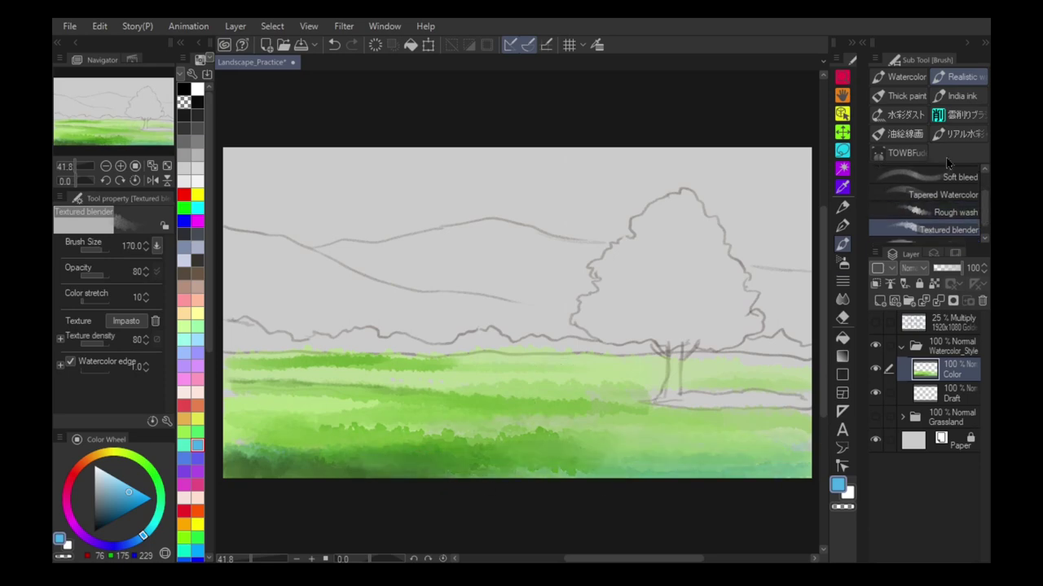
Smudge the dark green in the left foreground upward into grass blades with the Finger tip blender, reducing its brush size to 17.
{"action": "left_click", "coordinate": [843, 299]}
{"action": "left_click", "coordinate": [951, 133]}
{"action": "key", "text": "bracketleft"}
{"action": "key", "text": "bracketleft"}
{"action": "key", "text": "bracketleft"}
{"action": "key", "text": "bracketleft"}
{"action": "key", "text": "bracketleft"}
{"action": "key", "text": "bracketleft"}
{"action": "key", "text": "bracketleft"}
{"action": "key", "text": "bracketleft"}
{"action": "key", "text": "bracketleft"}
{"action": "key", "text": "bracketleft"}
{"action": "key", "text": "bracketleft"}
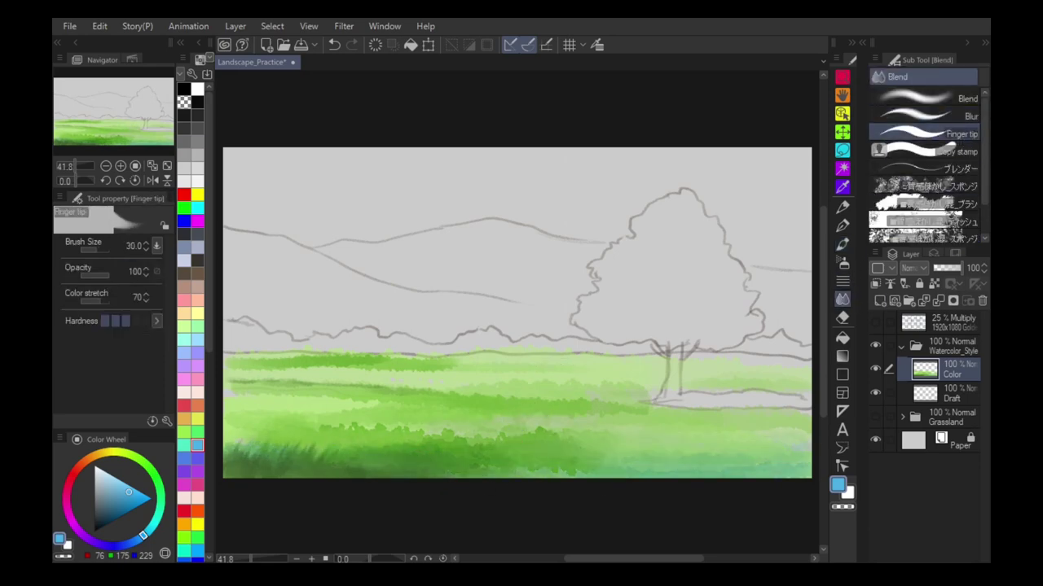
Pull more grass tips upward across the middle foreground and meadow with the Finger tip blender, enlarging the brush between strokes.
{"action": "scroll", "coordinate": [445, 373], "scroll_direction": "up", "scroll_amount": 2}
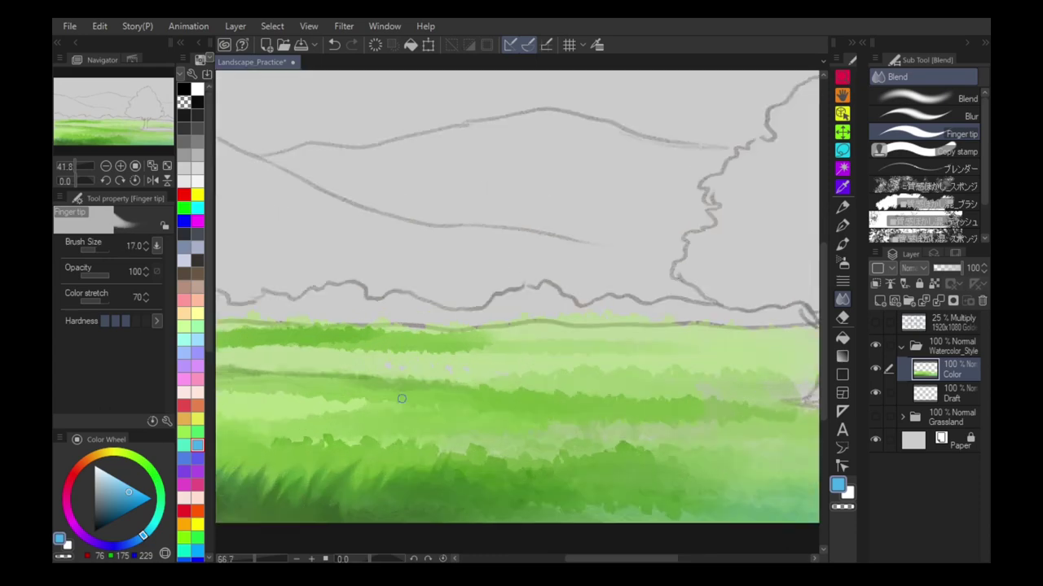
{"action": "key", "text": "bracketright"}
{"action": "scroll", "coordinate": [536, 417], "scroll_direction": "up", "scroll_amount": 1}
{"action": "left_click_drag", "start_coordinate": [541, 384], "coordinate": [547, 362]}
{"action": "key", "text": "bracketright"}
{"action": "key", "text": "bracketright"}
{"action": "key", "text": "bracketright"}
{"action": "key", "text": "bracketright"}
{"action": "key", "text": "bracketright"}
{"action": "key", "text": "bracketright"}
{"action": "mouse_move", "coordinate": [642, 337]}
{"action": "left_mouse_down"}
{"action": "mouse_move", "coordinate": [559, 323]}
{"action": "mouse_move", "coordinate": [582, 316]}
{"action": "left_mouse_up"}
Glaze light blue (76, 175, 229) over the meadow below and around the tree with Tapered Watercolor at brush size 100.
{"action": "left_click", "coordinate": [843, 244]}
{"action": "left_click", "coordinate": [939, 205]}
{"action": "key", "text": "bracketright"}
{"action": "key", "text": "bracketright"}
{"action": "key", "text": "bracketright"}
{"action": "key", "text": "bracketright"}
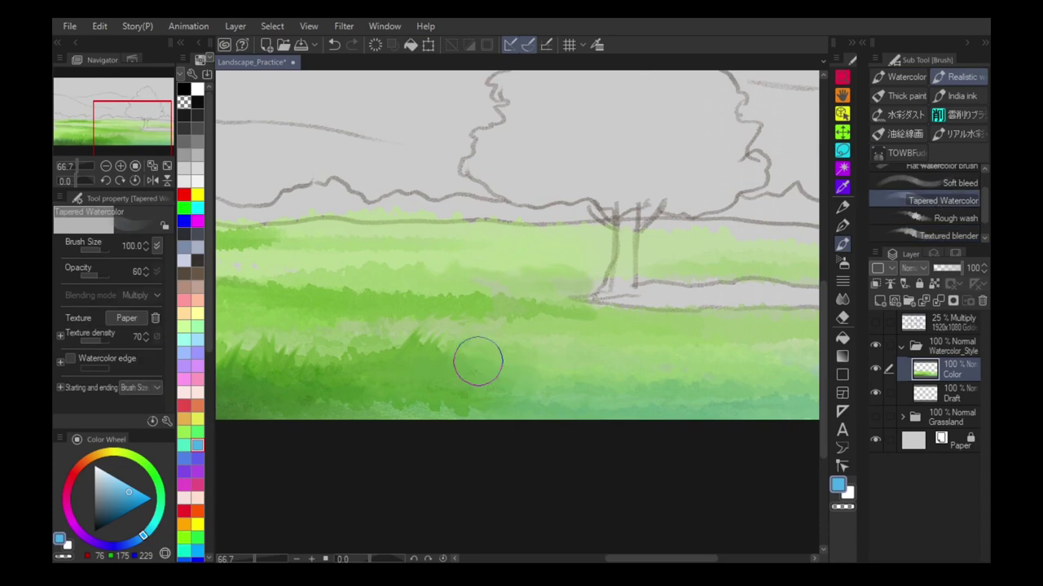
{"action": "left_click_drag", "start_coordinate": [609, 379], "coordinate": [490, 372]}
{"action": "left_click_drag", "start_coordinate": [697, 327], "coordinate": [633, 324]}
{"action": "left_click_drag", "start_coordinate": [517, 286], "coordinate": [729, 282]}
Pick a darker shade and paint the ground shadow beneath the tree with a much smaller Tapered Watercolor brush.
{"action": "left_click_drag", "start_coordinate": [120, 505], "coordinate": [109, 510]}
{"action": "key", "text": "bracketleft"}
{"action": "key", "text": "bracketleft"}
{"action": "key", "text": "bracketleft"}
{"action": "key", "text": "bracketleft"}
{"action": "key", "text": "bracketleft"}
{"action": "key", "text": "bracketleft"}
{"action": "key", "text": "bracketleft"}
{"action": "key", "text": "bracketleft"}
{"action": "key", "text": "bracketleft"}
{"action": "left_click_drag", "start_coordinate": [566, 294], "coordinate": [483, 292]}
{"action": "left_click_drag", "start_coordinate": [505, 288], "coordinate": [700, 298]}
{"action": "left_click_drag", "start_coordinate": [589, 288], "coordinate": [472, 290]}
Build up the tree's ground shadow with the Round watercolor brush, varying the brush size between strokes.
{"action": "left_click_drag", "start_coordinate": [985, 206], "coordinate": [984, 181]}
{"action": "left_click", "coordinate": [939, 175]}
{"action": "key", "text": "bracketright"}
{"action": "key", "text": "bracketright"}
{"action": "key", "text": "bracketright"}
{"action": "mouse_move", "coordinate": [524, 292]}
{"action": "left_mouse_down"}
{"action": "mouse_move", "coordinate": [538, 276]}
{"action": "mouse_move", "coordinate": [590, 290]}
{"action": "mouse_move", "coordinate": [562, 273]}
{"action": "left_mouse_up"}
{"action": "key", "text": "bracketleft"}
{"action": "key", "text": "bracketleft"}
{"action": "key", "text": "bracketright"}
{"action": "key", "text": "bracketright"}
{"action": "key", "text": "bracketright"}
{"action": "mouse_move", "coordinate": [518, 291]}
{"action": "left_mouse_down"}
{"action": "mouse_move", "coordinate": [446, 290]}
{"action": "mouse_move", "coordinate": [721, 287]}
{"action": "left_mouse_up"}
Extend the dark shadow under the tree while checking it without the Draft sketch, and smudge its edge into the grass.
{"action": "left_click", "coordinate": [875, 393]}
{"action": "key", "text": "bracketleft"}
{"action": "key", "text": "bracketleft"}
{"action": "mouse_move", "coordinate": [611, 290]}
{"action": "left_mouse_down"}
{"action": "mouse_move", "coordinate": [668, 287]}
{"action": "mouse_move", "coordinate": [606, 275]}
{"action": "mouse_move", "coordinate": [673, 273]}
{"action": "mouse_move", "coordinate": [722, 291]}
{"action": "left_mouse_up"}
{"action": "left_click", "coordinate": [875, 394]}
{"action": "key", "text": "bracketright"}
{"action": "key", "text": "bracketright"}
{"action": "key", "text": "bracketright"}
{"action": "left_click", "coordinate": [842, 300]}
{"action": "left_click", "coordinate": [874, 393]}
{"action": "left_click_drag", "start_coordinate": [652, 284], "coordinate": [689, 304]}
{"action": "key", "text": "bracketright"}
{"action": "key", "text": "bracketright"}
{"action": "left_click", "coordinate": [842, 244]}
{"action": "left_click", "coordinate": [942, 228]}
{"action": "left_click_drag", "start_coordinate": [984, 202], "coordinate": [984, 220]}
{"action": "left_click", "coordinate": [942, 209]}
{"action": "mouse_move", "coordinate": [554, 287]}
{"action": "left_mouse_down"}
{"action": "mouse_move", "coordinate": [537, 275]}
{"action": "mouse_move", "coordinate": [637, 298]}
{"action": "left_mouse_up"}
{"action": "key", "text": "ctrl+z"}
{"action": "key", "text": "bracketleft"}
{"action": "key", "text": "bracketleft"}
{"action": "key", "text": "bracketleft"}
{"action": "key", "text": "bracketleft"}
Soften the lower edge and left tip of the tree's ground shadow with the Textured blender at a reduced brush size.
{"action": "left_click", "coordinate": [943, 218]}
{"action": "key", "text": "bracketleft"}
{"action": "key", "text": "bracketleft"}
{"action": "key", "text": "bracketleft"}
{"action": "key", "text": "bracketleft"}
{"action": "key", "text": "bracketleft"}
{"action": "left_click_drag", "start_coordinate": [521, 295], "coordinate": [710, 298]}
{"action": "key", "text": "bracketleft"}
{"action": "key", "text": "bracketleft"}
{"action": "key", "text": "bracketleft"}
{"action": "left_click_drag", "start_coordinate": [471, 290], "coordinate": [444, 291]}
Sample the shadow's dark color and add fine grass strokes along its edge with a smaller Round watercolor brush.
{"action": "left_click_drag", "start_coordinate": [984, 213], "coordinate": [984, 183]}
{"action": "left_click", "coordinate": [936, 175]}
{"action": "left_click", "coordinate": [601, 277], "text": "alt"}
{"action": "key", "text": "bracketleft"}
{"action": "key", "text": "bracketleft"}
{"action": "left_click_drag", "start_coordinate": [571, 286], "coordinate": [600, 266]}
Paint a dark teal (23, 57, 62) base for the distant bushes along the horizon with the Flat watercolor brush.
{"action": "left_click", "coordinate": [941, 193]}
{"action": "key", "text": "bracketleft"}
{"action": "key", "text": "bracketleft"}
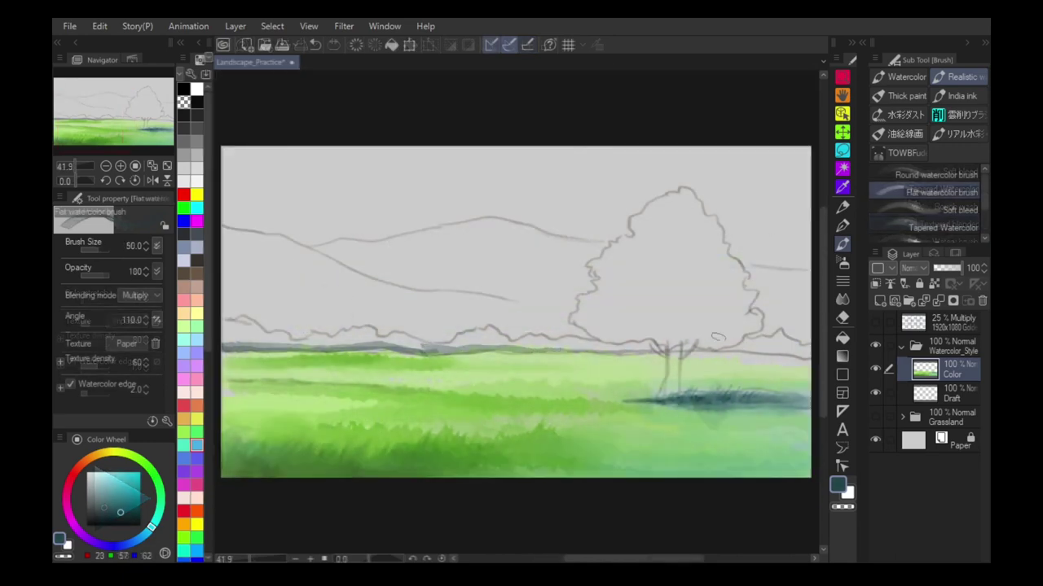
{"action": "mouse_move", "coordinate": [721, 352]}
{"action": "left_mouse_down"}
{"action": "mouse_move", "coordinate": [765, 352]}
{"action": "mouse_move", "coordinate": [752, 346]}
{"action": "mouse_move", "coordinate": [782, 341]}
{"action": "left_mouse_up"}
{"action": "left_click_drag", "start_coordinate": [339, 345], "coordinate": [546, 345]}
{"action": "left_click_drag", "start_coordinate": [286, 342], "coordinate": [326, 345]}
Fill the distant bush shapes above the horizon with lighter teal (44, 139, 152) using the Flat watercolor brush.
{"action": "left_click", "coordinate": [125, 493]}
{"action": "left_click_drag", "start_coordinate": [277, 337], "coordinate": [245, 325]}
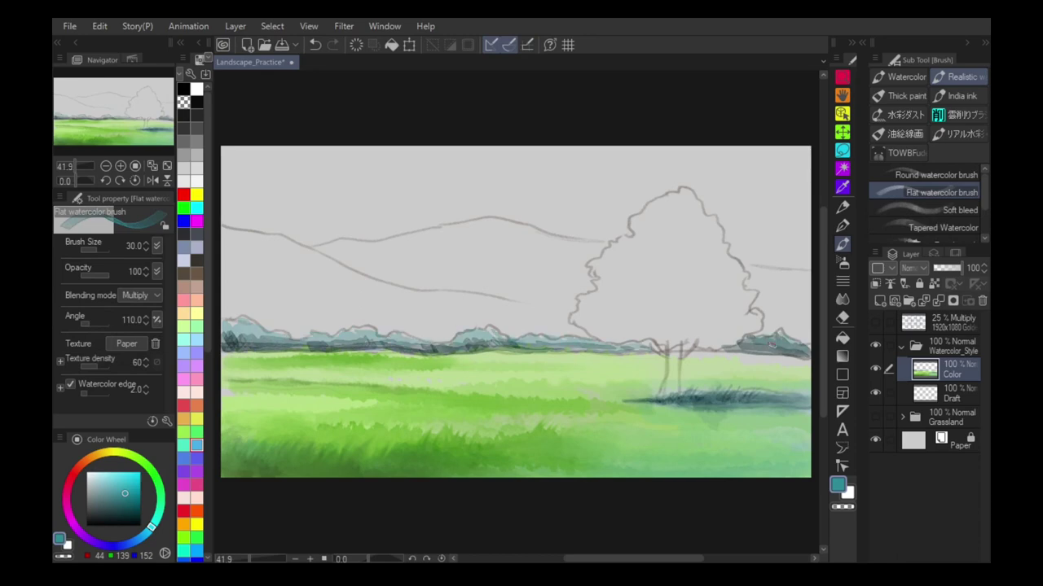
{"action": "left_click_drag", "start_coordinate": [251, 328], "coordinate": [295, 342]}
Layer teal foliage texture over the left half of the distant bushes with the Rough wash brush at size 50.
{"action": "left_click", "coordinate": [925, 210]}
{"action": "key", "text": "period"}
{"action": "key", "text": "period"}
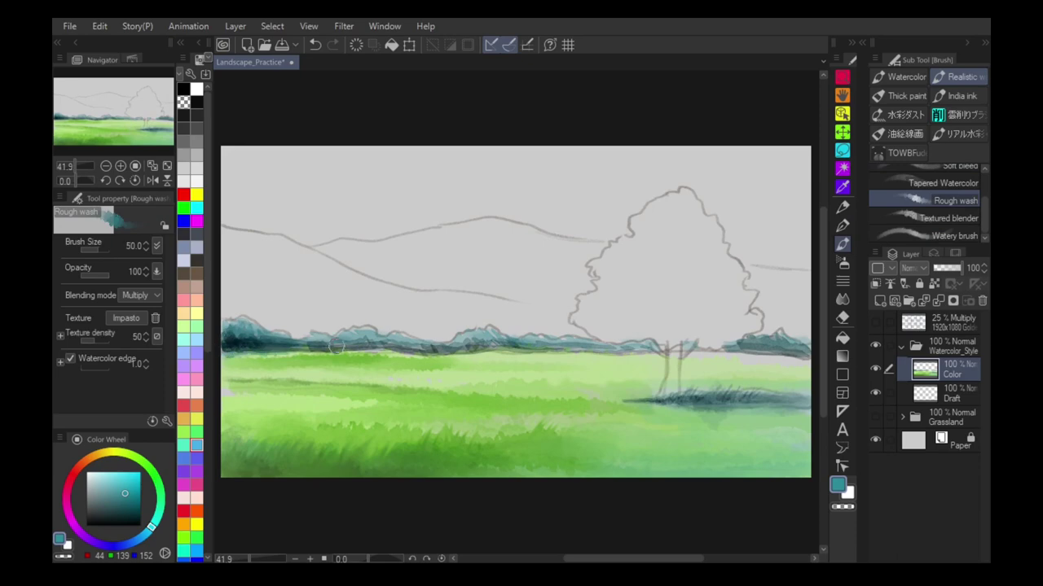
{"action": "mouse_move", "coordinate": [310, 336]}
{"action": "left_mouse_down"}
{"action": "mouse_move", "coordinate": [244, 342]}
{"action": "mouse_move", "coordinate": [344, 332]}
{"action": "mouse_move", "coordinate": [433, 353]}
{"action": "left_mouse_up"}
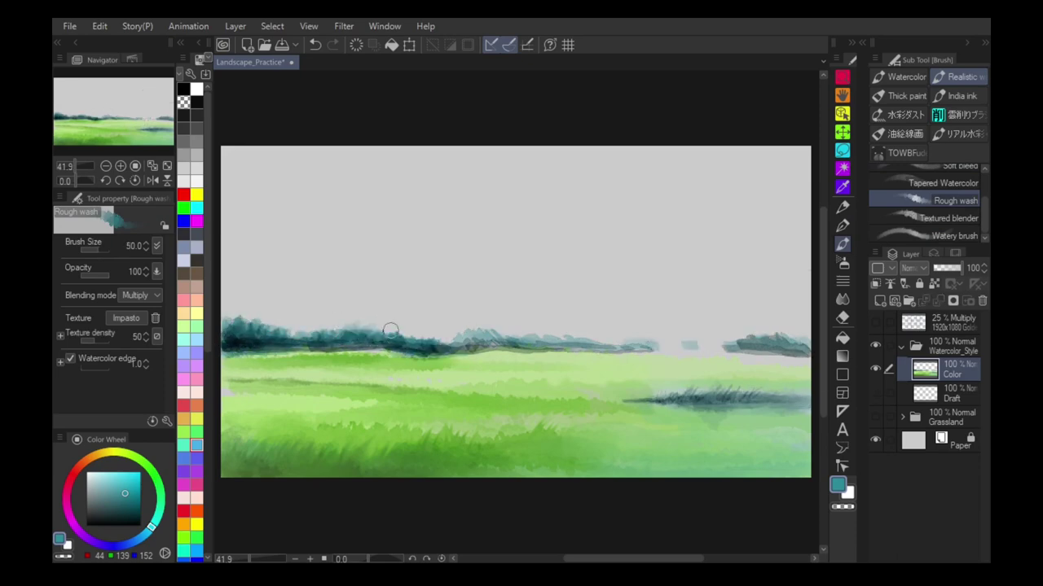
Blend the distant bushes and their base along the horizon with the Textured blender at brush sizes 60 and 50.
{"action": "key", "text": "period"}
{"action": "key", "text": "period"}
{"action": "key", "text": "comma"}
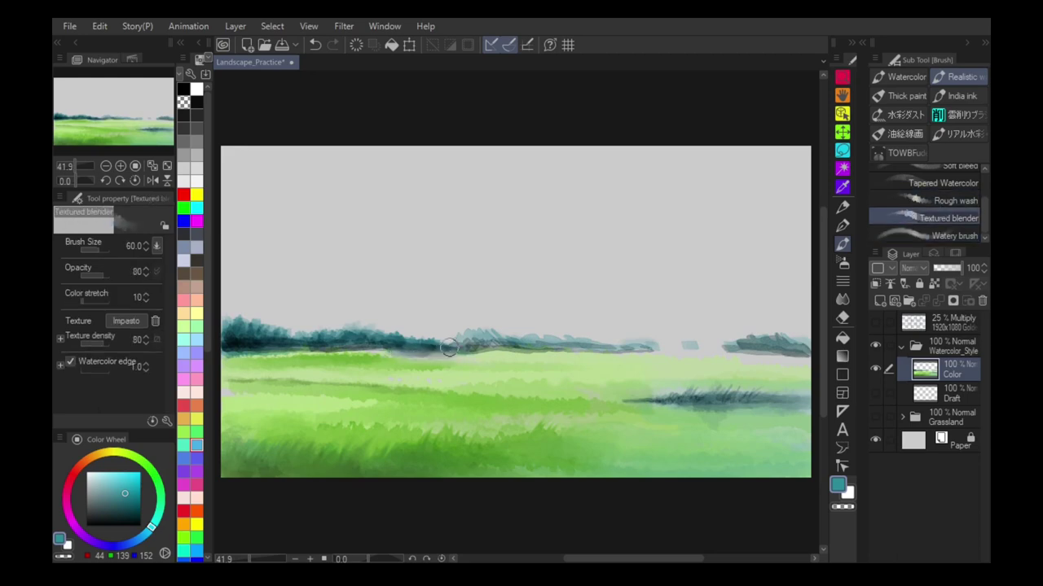
{"action": "left_click_drag", "start_coordinate": [539, 335], "coordinate": [562, 337]}
{"action": "key", "text": "bracketright"}
{"action": "scroll", "coordinate": [568, 311], "scroll_direction": "up", "scroll_amount": 2}
{"action": "left_click_drag", "start_coordinate": [337, 323], "coordinate": [470, 338]}
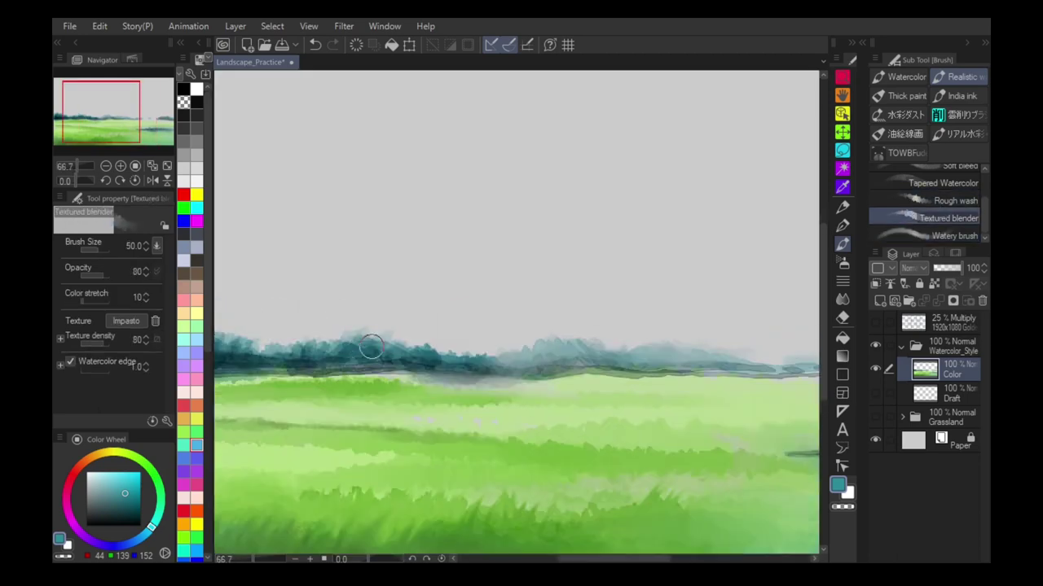
Show the Draft layer again and lower its opacity to 60%.
{"action": "key", "text": "ctrl+0"}
{"action": "left_click", "coordinate": [876, 394]}
{"action": "left_click", "coordinate": [952, 394]}
{"action": "left_click", "coordinate": [983, 272]}
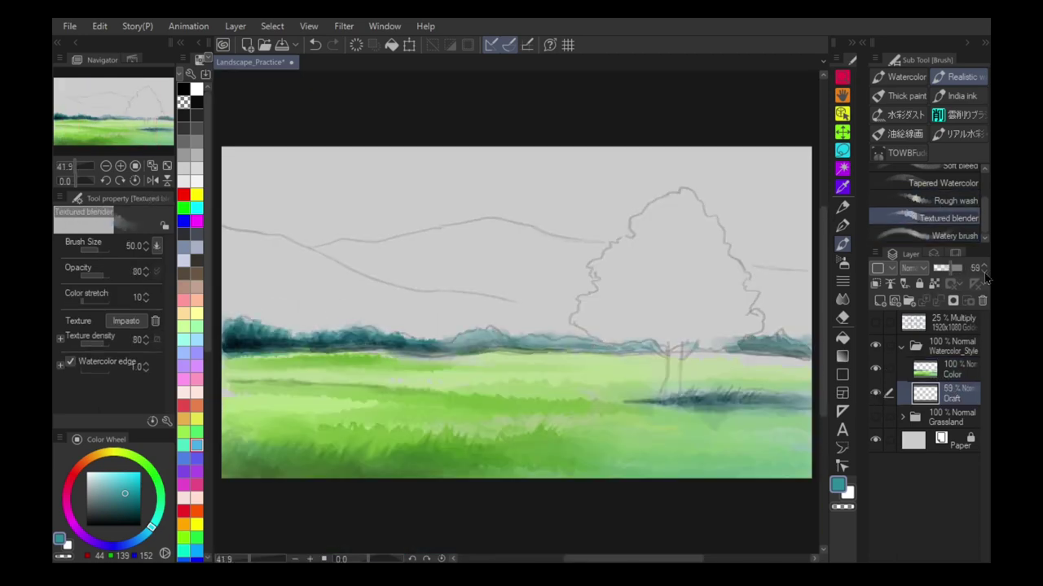
Wash the near left hill on the Color layer in blue-violet (96, 96, 240) with Tapered Watercolor, varying the brush size.
{"action": "left_click", "coordinate": [945, 369]}
{"action": "left_click", "coordinate": [197, 458]}
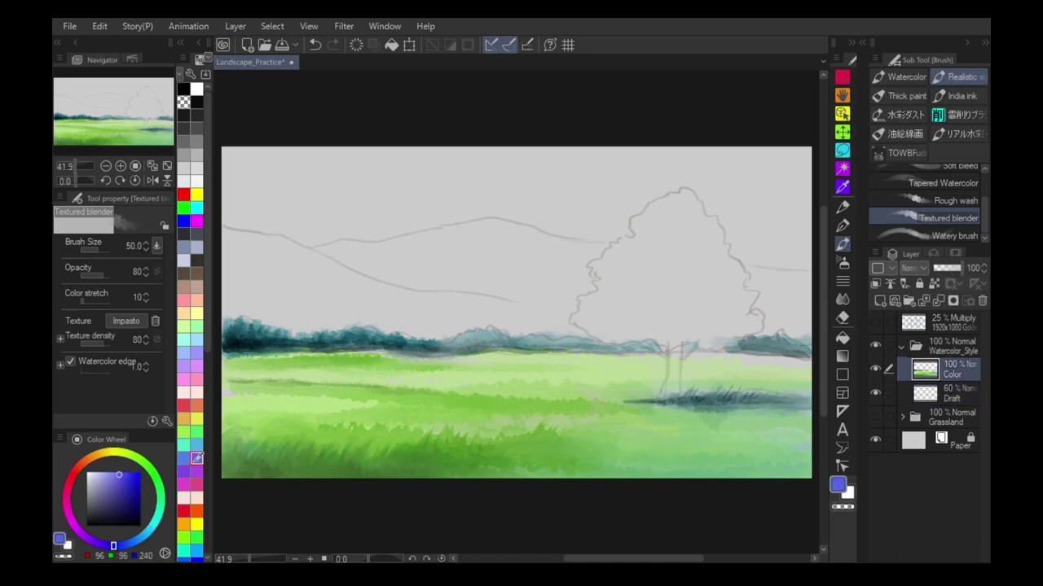
{"action": "left_click", "coordinate": [943, 184]}
{"action": "mouse_move", "coordinate": [227, 231]}
{"action": "left_mouse_down"}
{"action": "mouse_move", "coordinate": [265, 254]}
{"action": "mouse_move", "coordinate": [238, 256]}
{"action": "mouse_move", "coordinate": [396, 298]}
{"action": "mouse_move", "coordinate": [525, 307]}
{"action": "left_mouse_up"}
{"action": "key", "text": "bracketleft"}
{"action": "key", "text": "bracketright"}
{"action": "key", "text": "bracketright"}
{"action": "key", "text": "bracketright"}
{"action": "key", "text": "bracketright"}
{"action": "left_click_drag", "start_coordinate": [366, 298], "coordinate": [232, 279]}
{"action": "key", "text": "bracketleft"}
{"action": "key", "text": "bracketleft"}
{"action": "key", "text": "bracketleft"}
{"action": "key", "text": "bracketleft"}
{"action": "left_click_drag", "start_coordinate": [310, 296], "coordinate": [228, 296]}
Shade the right slope of the near hill in deeper blue (28, 28, 221) with Tapered Watercolor at brush size 17.
{"action": "left_click", "coordinate": [134, 479]}
{"action": "key", "text": "bracketleft"}
{"action": "mouse_move", "coordinate": [301, 262]}
{"action": "left_mouse_down"}
{"action": "mouse_move", "coordinate": [378, 298]}
{"action": "mouse_move", "coordinate": [362, 289]}
{"action": "left_mouse_up"}
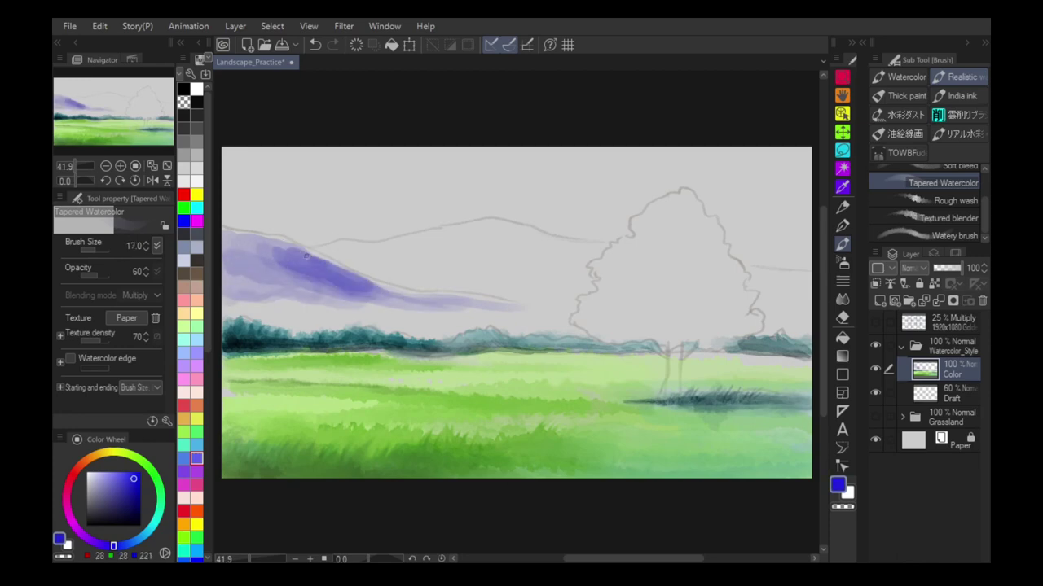
Hide the Draft layer and extend the near hill's shading down its right slope toward the foot.
{"action": "left_click", "coordinate": [876, 393]}
{"action": "mouse_move", "coordinate": [296, 248]}
{"action": "left_mouse_down"}
{"action": "mouse_move", "coordinate": [362, 276]}
{"action": "mouse_move", "coordinate": [560, 319]}
{"action": "left_mouse_up"}
{"action": "key", "text": "bracketright"}
{"action": "key", "text": "bracketright"}
{"action": "key", "text": "bracketright"}
{"action": "key", "text": "bracketright"}
{"action": "key", "text": "bracketright"}
{"action": "key", "text": "bracketright"}
Brush light violet (153, 153, 255) along the lower right slope of the near hill.
{"action": "left_click", "coordinate": [118, 483]}
{"action": "left_click", "coordinate": [198, 354]}
{"action": "key", "text": "bracketright"}
{"action": "key", "text": "bracketright"}
{"action": "key", "text": "bracketright"}
{"action": "key", "text": "bracketright"}
{"action": "key", "text": "bracketright"}
{"action": "mouse_move", "coordinate": [350, 303]}
{"action": "left_mouse_down"}
{"action": "mouse_move", "coordinate": [250, 295]}
{"action": "mouse_move", "coordinate": [529, 320]}
{"action": "mouse_move", "coordinate": [464, 324]}
{"action": "left_mouse_up"}
Soften the near hill's wash with transparent color and the Textured blender at brush size 50.
{"action": "key", "text": "c"}
{"action": "key", "text": "bracketleft"}
{"action": "key", "text": "bracketleft"}
{"action": "key", "text": "bracketleft"}
{"action": "key", "text": "bracketleft"}
{"action": "key", "text": "bracketleft"}
{"action": "key", "text": "bracketleft"}
{"action": "left_click", "coordinate": [945, 235]}
{"action": "left_click", "coordinate": [945, 219]}
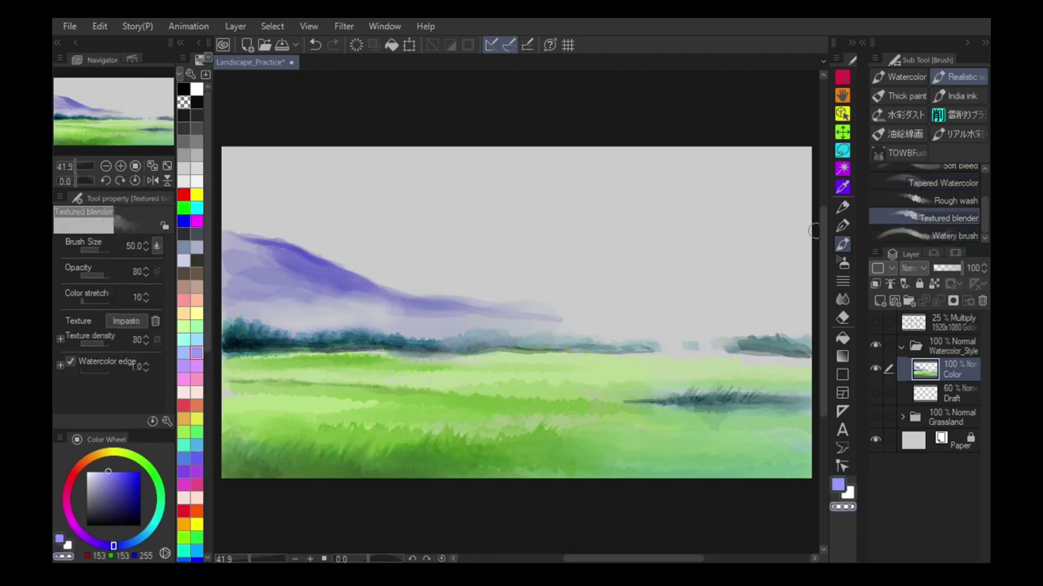
Deepen the near hill's upper right slope in deep blue (30, 30, 218) with Rough wash and soften it with the Watery brush.
{"action": "left_click", "coordinate": [955, 200]}
{"action": "left_click", "coordinate": [133, 480]}
{"action": "mouse_move", "coordinate": [300, 248]}
{"action": "left_mouse_down"}
{"action": "mouse_move", "coordinate": [375, 287]}
{"action": "mouse_move", "coordinate": [353, 276]}
{"action": "left_mouse_up"}
{"action": "left_click", "coordinate": [945, 236]}
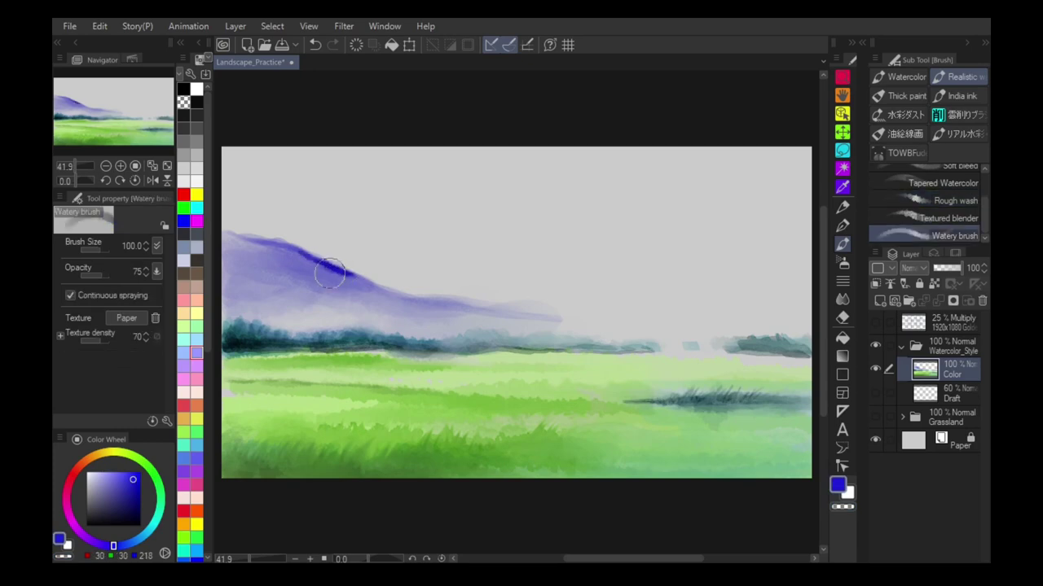
Blend the near hill's ridge, body and tapering right foot with the Textured blender, varying the brush size.
{"action": "key", "text": "comma"}
{"action": "scroll", "coordinate": [332, 256], "scroll_direction": "up", "scroll_amount": 2}
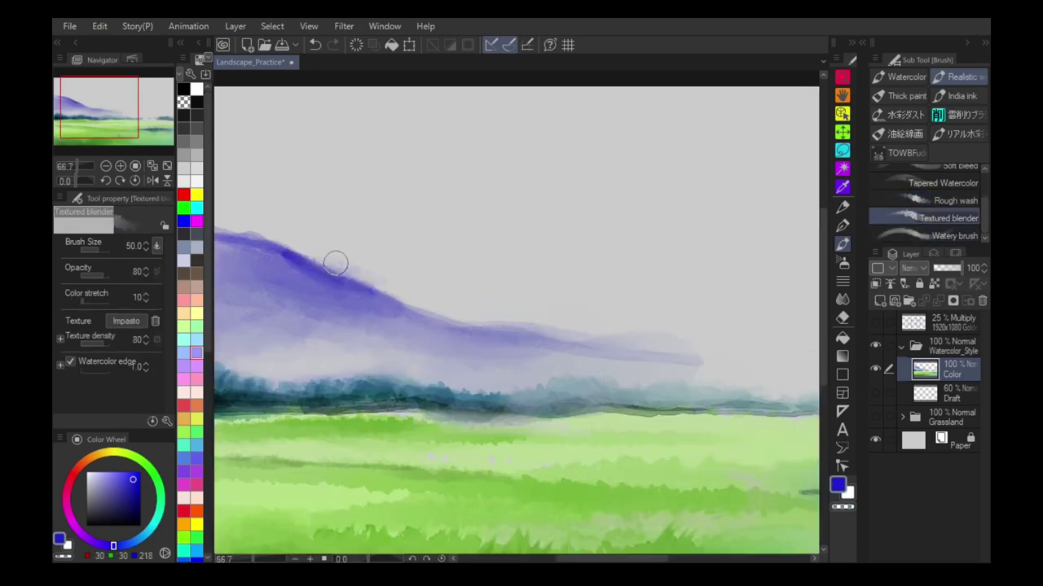
{"action": "left_click_drag", "start_coordinate": [333, 234], "coordinate": [414, 236]}
{"action": "key", "text": "bracketright"}
{"action": "key", "text": "bracketright"}
{"action": "key", "text": "bracketright"}
{"action": "key", "text": "bracketright"}
{"action": "mouse_move", "coordinate": [346, 330]}
{"action": "left_mouse_down"}
{"action": "mouse_move", "coordinate": [384, 330]}
{"action": "mouse_move", "coordinate": [299, 317]}
{"action": "left_mouse_up"}
{"action": "left_click_drag", "start_coordinate": [301, 233], "coordinate": [349, 245]}
{"action": "key", "text": "bracketleft"}
{"action": "key", "text": "bracketleft"}
{"action": "key", "text": "bracketleft"}
{"action": "mouse_move", "coordinate": [594, 302]}
{"action": "left_mouse_down"}
{"action": "mouse_move", "coordinate": [535, 282]}
{"action": "mouse_move", "coordinate": [571, 314]}
{"action": "mouse_move", "coordinate": [711, 306]}
{"action": "left_mouse_up"}
{"action": "key", "text": "bracketright"}
{"action": "key", "text": "bracketright"}
Glaze the near hill and bushes in bright blue (0, 165, 255) with the Soft airbrush in Overlay mode at sizes 170 and 70.
{"action": "left_click", "coordinate": [843, 263]}
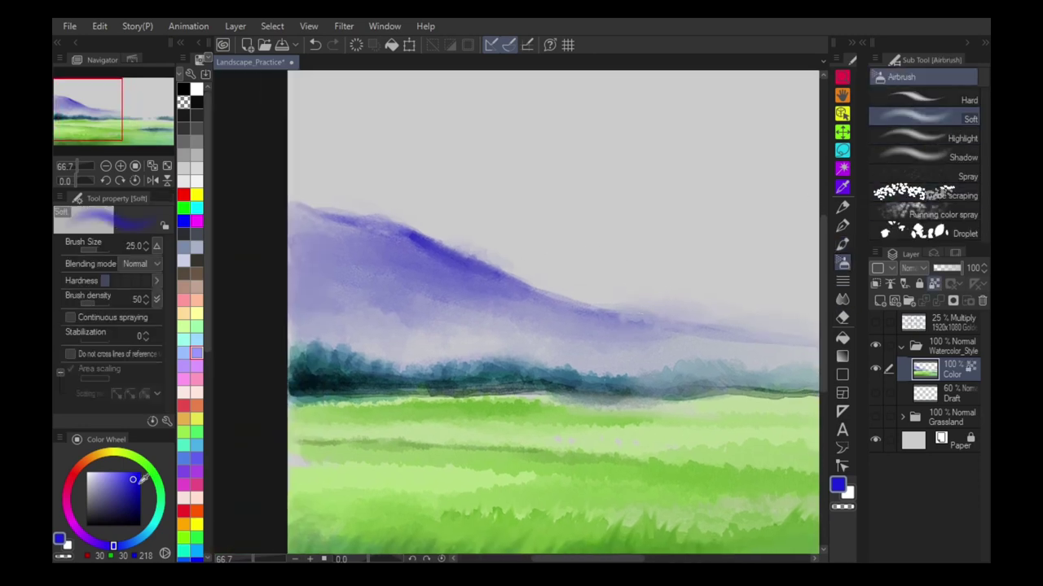
{"action": "left_click", "coordinate": [196, 551]}
{"action": "left_click", "coordinate": [141, 264]}
{"action": "left_click", "coordinate": [106, 474]}
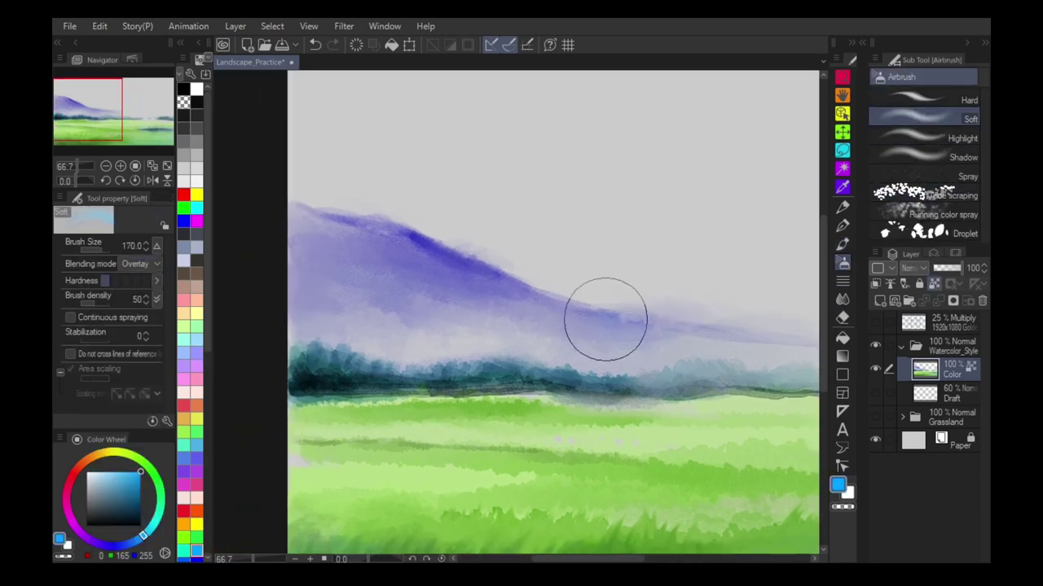
{"action": "left_click_drag", "start_coordinate": [664, 350], "coordinate": [560, 316]}
{"action": "key", "text": "bracketleft"}
{"action": "key", "text": "bracketleft"}
{"action": "key", "text": "bracketleft"}
{"action": "key", "text": "bracketleft"}
{"action": "key", "text": "bracketleft"}
{"action": "left_click_drag", "start_coordinate": [657, 312], "coordinate": [591, 291]}
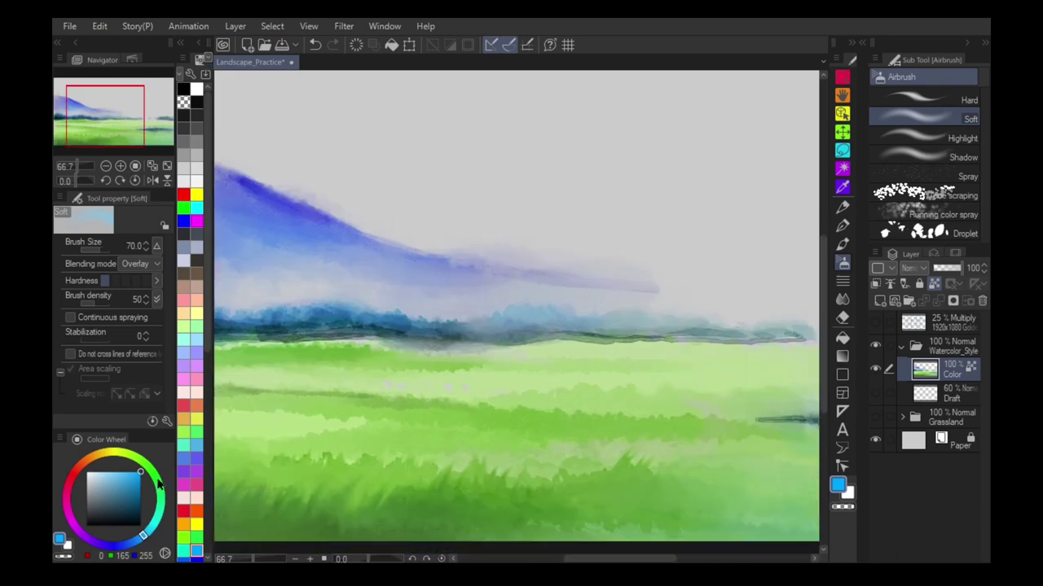
Tint the middle of the distant bush line green with the Soft airbrush in Overlay mode at brush size 80.
{"action": "left_click", "coordinate": [145, 463]}
{"action": "key", "text": "bracketright"}
{"action": "left_click_drag", "start_coordinate": [497, 309], "coordinate": [577, 306]}
{"action": "left_click", "coordinate": [134, 495]}
{"action": "key", "text": "bracketright"}
{"action": "scroll", "coordinate": [417, 306], "scroll_direction": "down", "scroll_amount": 1}
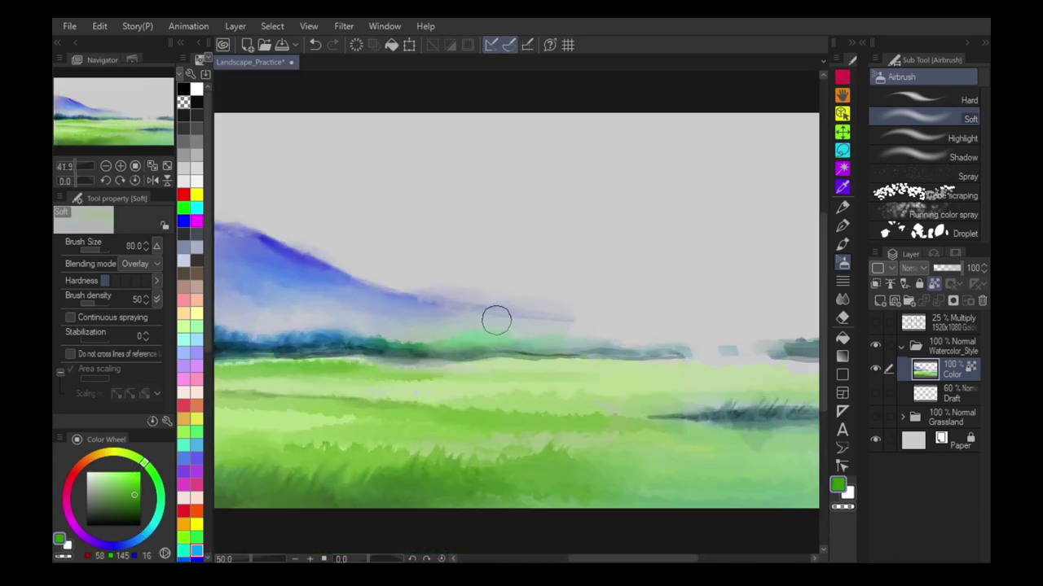
Blend the near hill's ridge and glazed colors with the Textured blender, starting at brush size 50.
{"action": "key", "text": "b"}
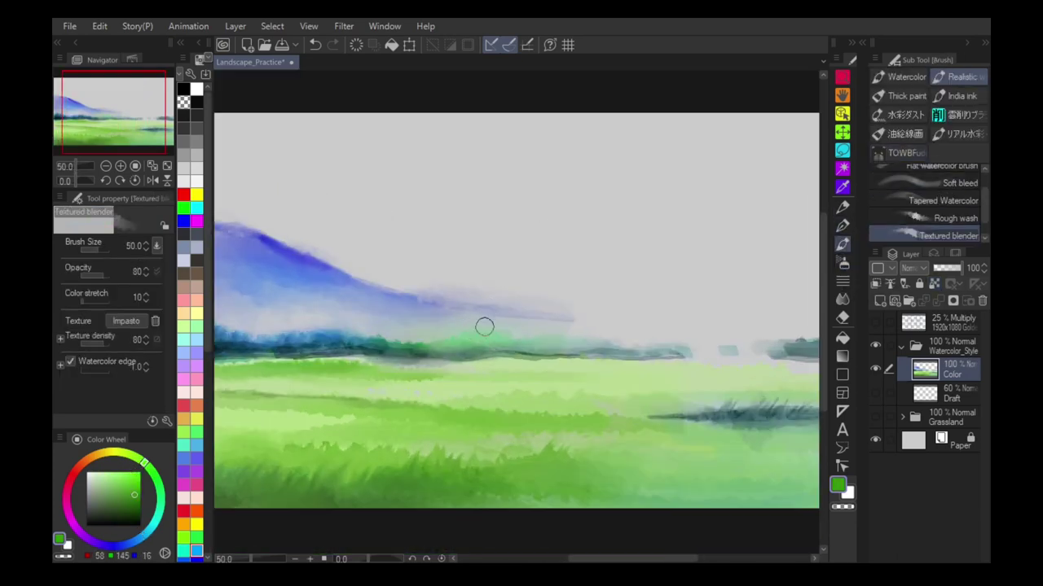
{"action": "left_click_drag", "start_coordinate": [281, 248], "coordinate": [369, 262]}
{"action": "key", "text": "bracketright"}
{"action": "key", "text": "bracketright"}
{"action": "key", "text": "ctrl+0"}
Show the Draft layer and paint the tree trunk and branches in brown (86, 73, 61) with the Round watercolor brush at size 15.
{"action": "left_click", "coordinate": [876, 394]}
{"action": "scroll", "coordinate": [937, 200], "scroll_direction": "up", "scroll_amount": 1}
{"action": "left_click", "coordinate": [935, 175]}
{"action": "left_click", "coordinate": [184, 273]}
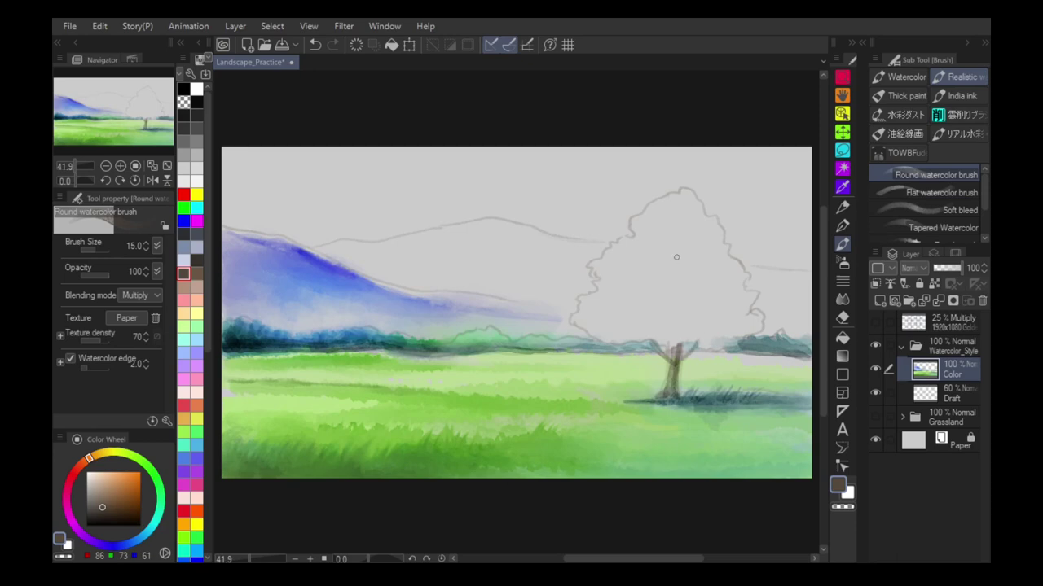
{"action": "left_click", "coordinate": [876, 394]}
{"action": "left_click", "coordinate": [875, 393]}
Wash the sunlit left side of the tree crown in light green (108, 197, 122) with Tapered Watercolor and Rough wash.
{"action": "left_click", "coordinate": [186, 222]}
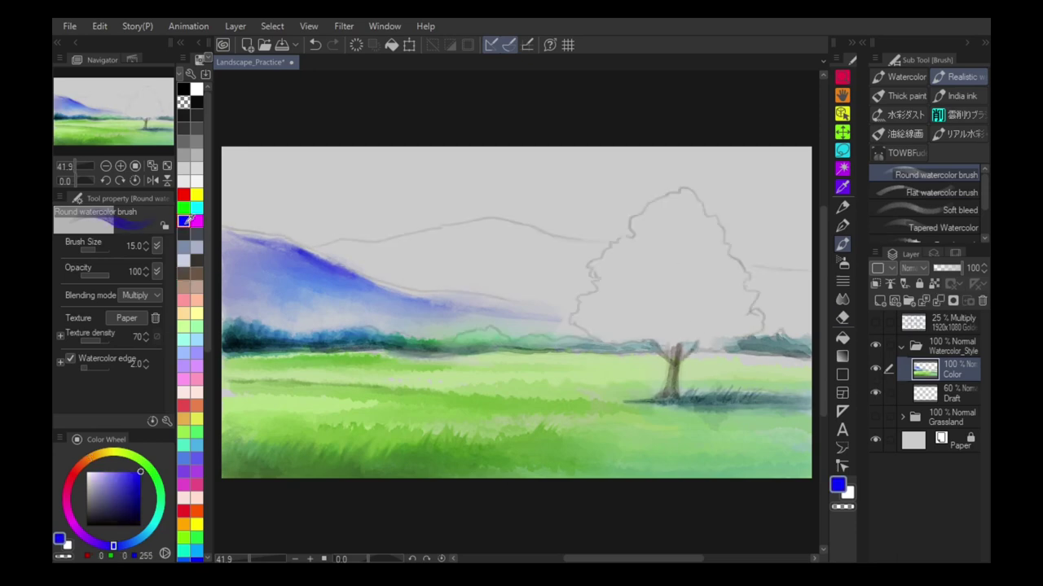
{"action": "left_click", "coordinate": [196, 431]}
{"action": "left_click", "coordinate": [942, 228]}
{"action": "left_click_drag", "start_coordinate": [689, 199], "coordinate": [647, 219]}
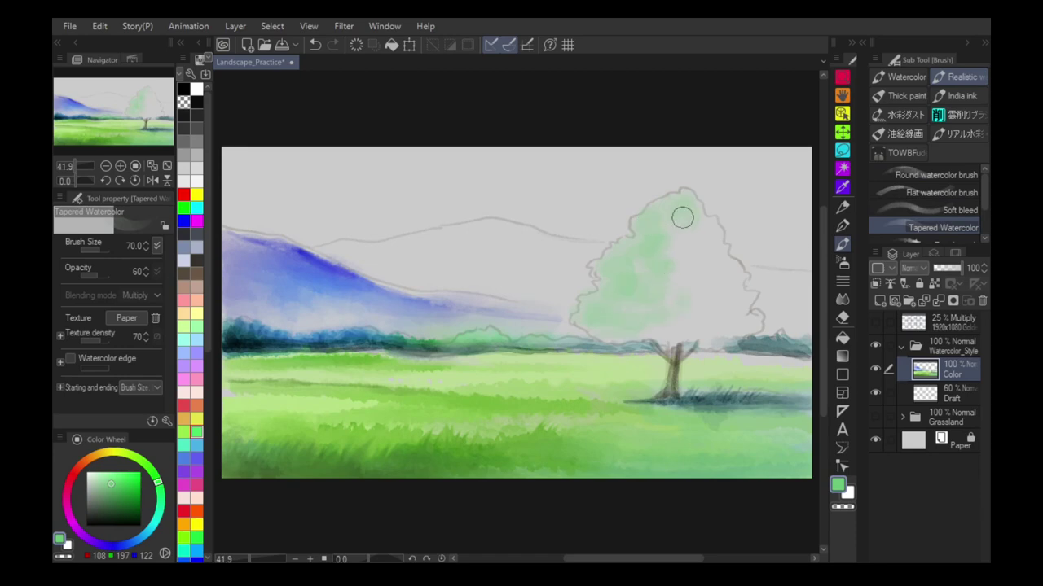
{"action": "left_click_drag", "start_coordinate": [985, 193], "coordinate": [984, 206]}
{"action": "left_click", "coordinate": [954, 213]}
{"action": "key", "text": "bracketright"}
{"action": "key", "text": "bracketright"}
{"action": "left_click_drag", "start_coordinate": [617, 280], "coordinate": [633, 295]}
{"action": "left_click_drag", "start_coordinate": [663, 228], "coordinate": [670, 267]}
Build up the crown's shaded right side and base in blue and dark teal foliage with Tapered Watercolor, varying the brush size.
{"action": "left_click", "coordinate": [196, 444]}
{"action": "mouse_move", "coordinate": [692, 218]}
{"action": "left_mouse_down"}
{"action": "mouse_move", "coordinate": [652, 261]}
{"action": "mouse_move", "coordinate": [692, 237]}
{"action": "mouse_move", "coordinate": [628, 298]}
{"action": "mouse_move", "coordinate": [673, 316]}
{"action": "mouse_move", "coordinate": [709, 272]}
{"action": "mouse_move", "coordinate": [680, 232]}
{"action": "mouse_move", "coordinate": [732, 285]}
{"action": "mouse_move", "coordinate": [672, 333]}
{"action": "mouse_move", "coordinate": [619, 334]}
{"action": "mouse_move", "coordinate": [631, 321]}
{"action": "left_mouse_up"}
{"action": "key", "text": "bracketleft"}
{"action": "key", "text": "bracketleft"}
{"action": "key", "text": "bracketleft"}
{"action": "key", "text": "bracketleft"}
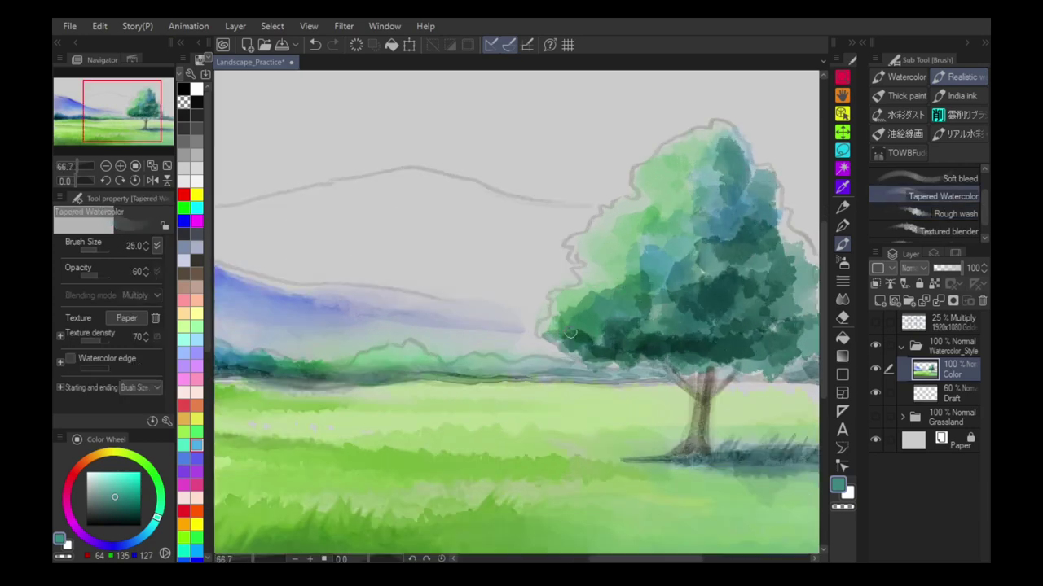
{"action": "mouse_move", "coordinate": [700, 342]}
{"action": "left_mouse_down"}
{"action": "mouse_move", "coordinate": [733, 231]}
{"action": "mouse_move", "coordinate": [751, 273]}
{"action": "left_mouse_up"}
Add leaf texture along the crown's left edge in sampled light and dark green with the Flat watercolor brush and hide the Draft layer.
{"action": "left_click_drag", "start_coordinate": [984, 207], "coordinate": [984, 193]}
{"action": "left_click", "coordinate": [941, 193]}
{"action": "left_click", "coordinate": [615, 153], "text": "alt"}
{"action": "left_click_drag", "start_coordinate": [615, 149], "coordinate": [622, 140]}
{"action": "left_click", "coordinate": [875, 394]}
{"action": "left_click", "coordinate": [889, 394]}
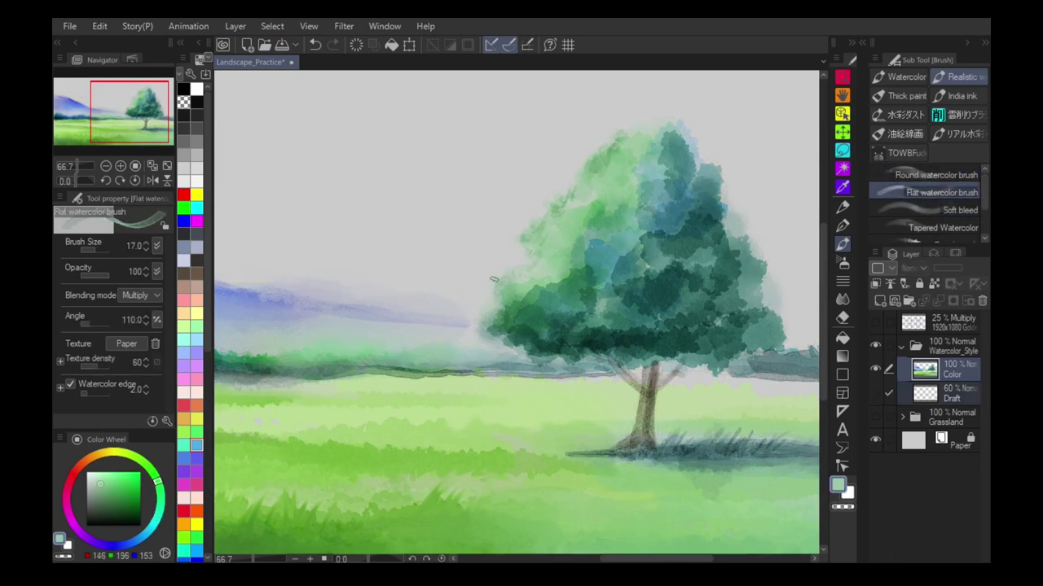
{"action": "left_click", "coordinate": [495, 331], "text": "alt"}
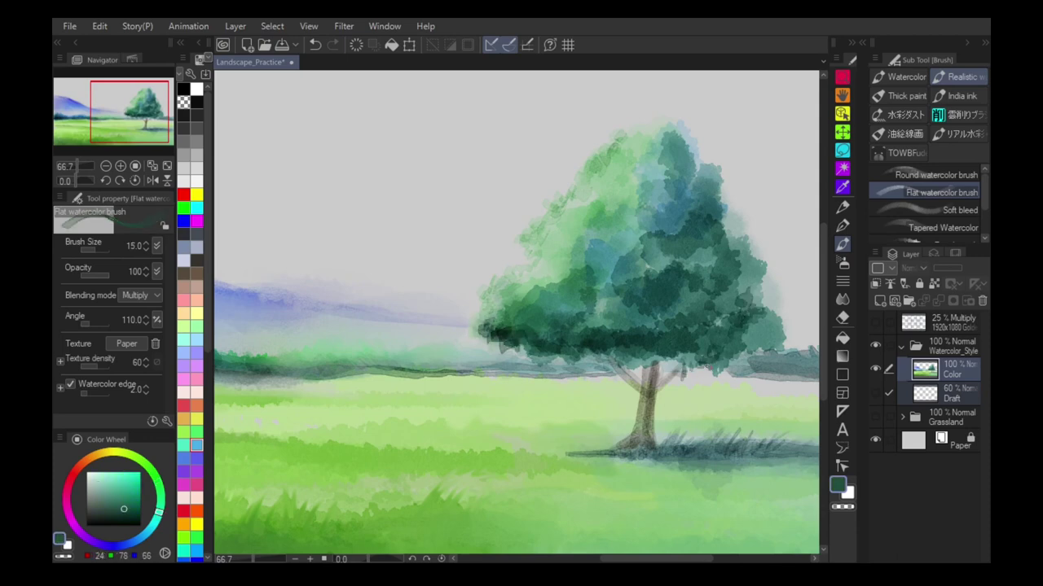
Dab dark green (24, 78, 66) leaf clusters on the crown's base and center with Rough wash at brush sizes 40 and 50.
{"action": "scroll", "coordinate": [928, 204], "scroll_direction": "down", "scroll_amount": 2}
{"action": "left_click", "coordinate": [941, 200]}
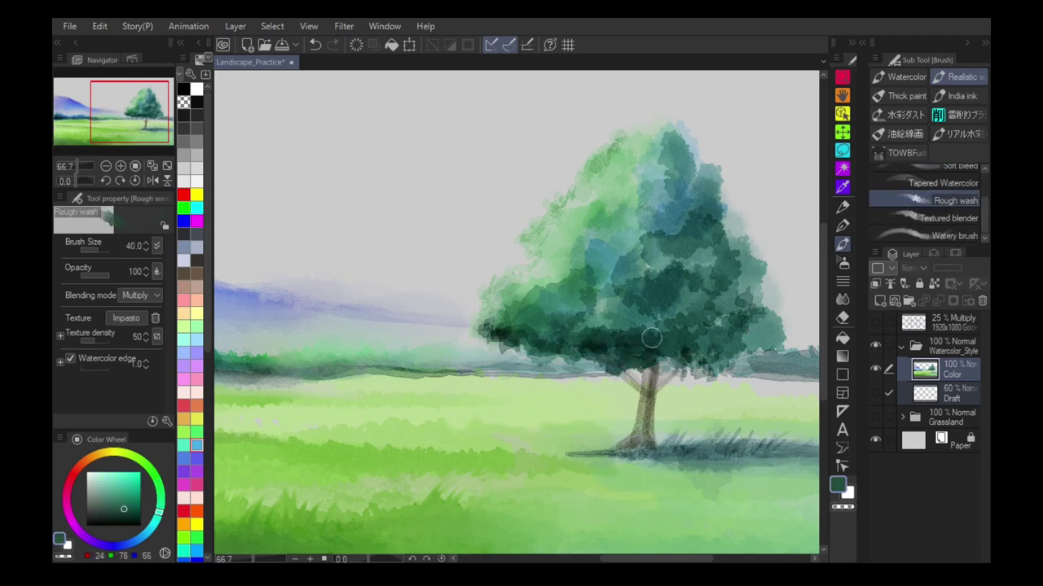
{"action": "left_click_drag", "start_coordinate": [764, 324], "coordinate": [710, 366]}
{"action": "key", "text": "]"}
{"action": "left_click_drag", "start_coordinate": [718, 324], "coordinate": [667, 304]}
{"action": "left_click_drag", "start_coordinate": [604, 244], "coordinate": [636, 251]}
Add foliage clusters across the crown in sampled teal (80, 148, 154) with Rough wash at brush sizes from 50 to 100.
{"action": "left_click", "coordinate": [628, 180], "text": "alt"}
{"action": "left_click", "coordinate": [678, 195], "text": "alt"}
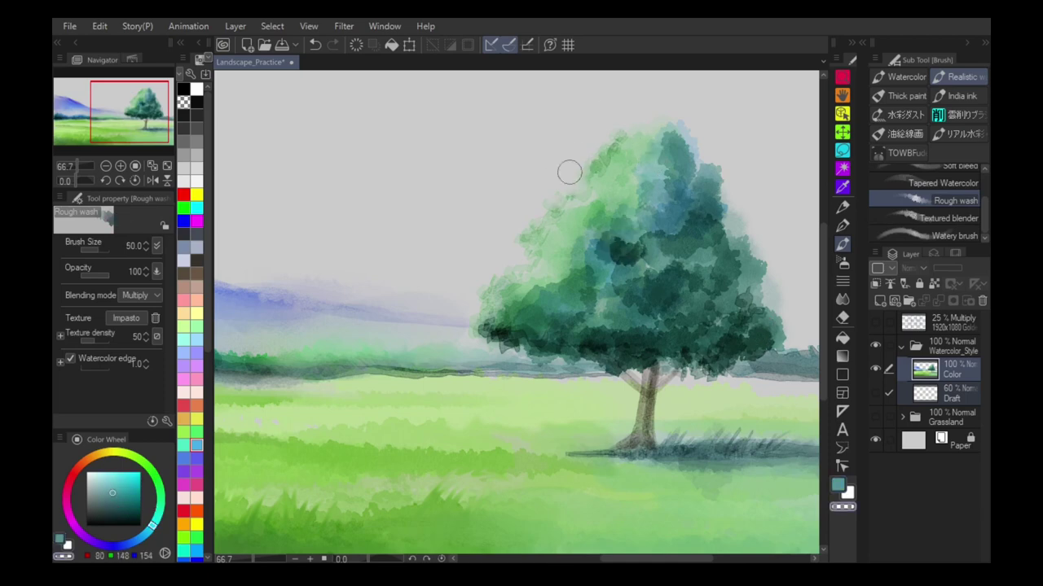
{"action": "left_click_drag", "start_coordinate": [492, 345], "coordinate": [528, 342]}
{"action": "left_click_drag", "start_coordinate": [609, 250], "coordinate": [645, 254]}
{"action": "mouse_move", "coordinate": [733, 204]}
{"action": "left_mouse_down"}
{"action": "mouse_move", "coordinate": [710, 205]}
{"action": "mouse_move", "coordinate": [759, 295]}
{"action": "left_mouse_up"}
{"action": "left_click_drag", "start_coordinate": [610, 258], "coordinate": [639, 277]}
{"action": "mouse_move", "coordinate": [617, 232]}
{"action": "left_mouse_down"}
{"action": "mouse_move", "coordinate": [647, 214]}
{"action": "mouse_move", "coordinate": [635, 208]}
{"action": "left_mouse_up"}
{"action": "mouse_move", "coordinate": [611, 307]}
{"action": "left_mouse_down"}
{"action": "mouse_move", "coordinate": [646, 307]}
{"action": "mouse_move", "coordinate": [658, 215]}
{"action": "left_mouse_up"}
{"action": "key", "text": "ctrl+0"}
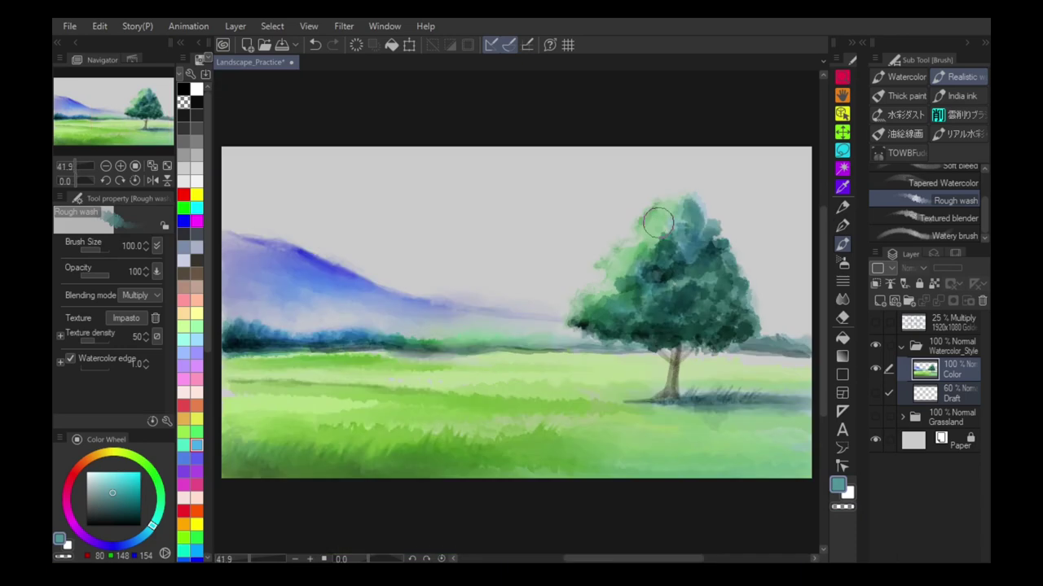
Glaze the tree crown in teal (29, 177, 190) and bright green (33, 228, 63) with the Soft airbrush in Overlay mode at size 200.
{"action": "left_click", "coordinate": [843, 263]}
{"action": "left_click", "coordinate": [156, 266]}
{"action": "left_click", "coordinate": [114, 488]}
{"action": "key", "text": "bracketright"}
{"action": "key", "text": "bracketright"}
{"action": "key", "text": "bracketright"}
{"action": "key", "text": "bracketright"}
{"action": "key", "text": "bracketright"}
{"action": "mouse_move", "coordinate": [603, 310]}
{"action": "left_mouse_down"}
{"action": "mouse_move", "coordinate": [671, 225]}
{"action": "mouse_move", "coordinate": [675, 192]}
{"action": "mouse_move", "coordinate": [753, 258]}
{"action": "mouse_move", "coordinate": [757, 307]}
{"action": "left_mouse_up"}
{"action": "left_click", "coordinate": [151, 265]}
{"action": "left_click", "coordinate": [114, 315]}
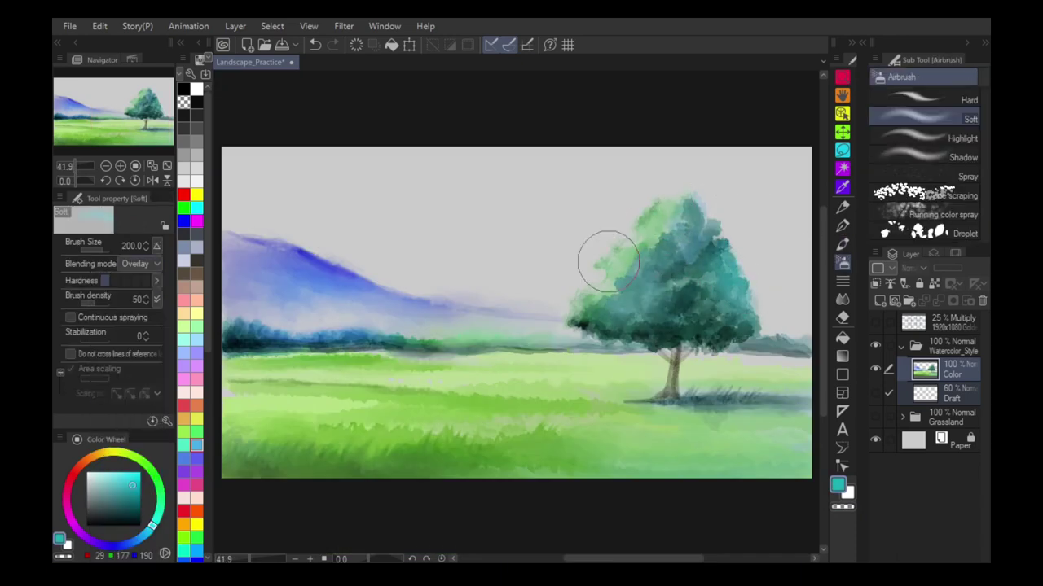
{"action": "left_click", "coordinate": [196, 536]}
{"action": "left_click_drag", "start_coordinate": [734, 276], "coordinate": [723, 299]}
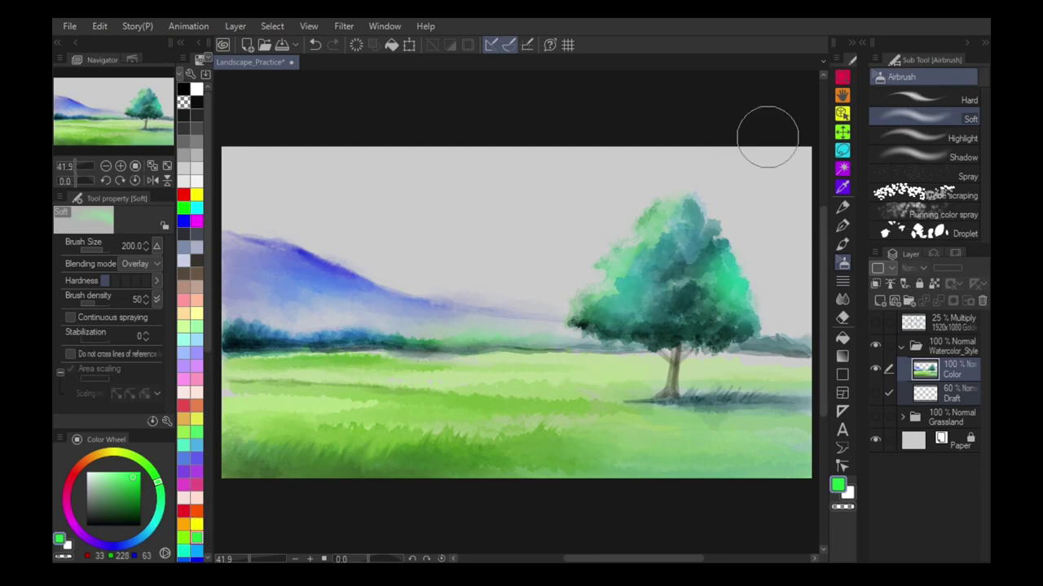
Lower the Color layer's saturation to -13 with the Hue/Saturation/Luminosity correction.
{"action": "left_click", "coordinate": [918, 380]}
{"action": "key", "text": "ctrl+u"}
{"action": "left_click_drag", "start_coordinate": [516, 474], "coordinate": [499, 473]}
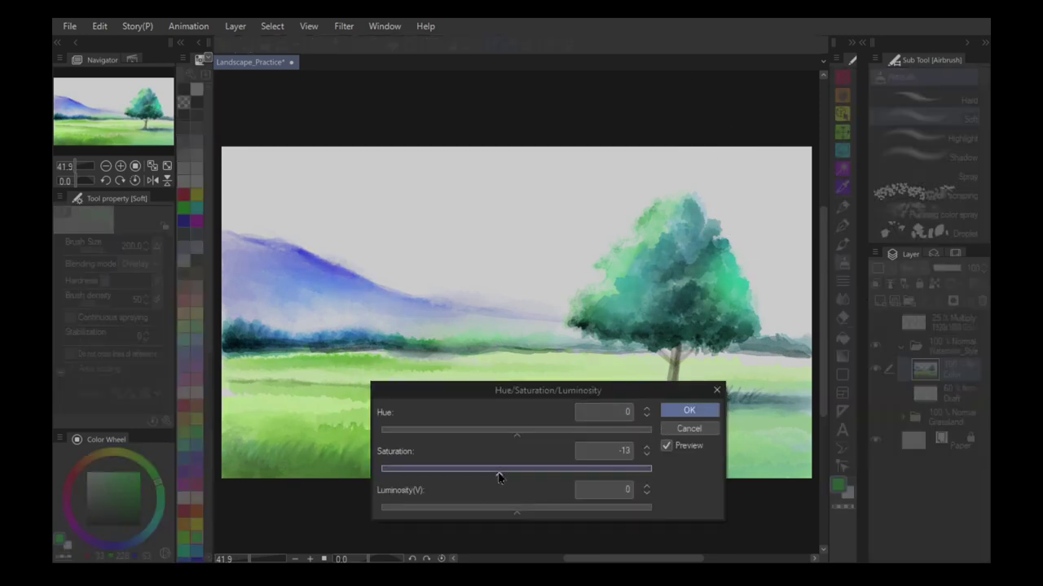
{"action": "left_click", "coordinate": [689, 409]}
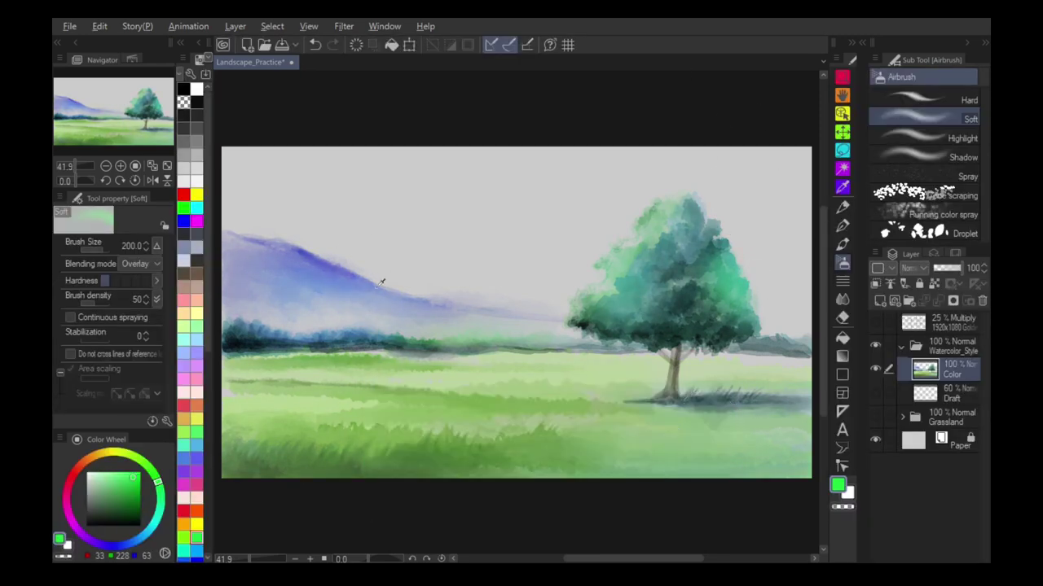
Wash the far hills behind the near hill and tree in pale blue sampled from the near hill, using the Draft layer as guide.
{"action": "left_click", "coordinate": [368, 282], "text": "alt"}
{"action": "key", "text": "b"}
{"action": "left_click", "coordinate": [875, 394]}
{"action": "mouse_move", "coordinate": [331, 255]}
{"action": "left_mouse_down"}
{"action": "mouse_move", "coordinate": [373, 269]}
{"action": "mouse_move", "coordinate": [423, 244]}
{"action": "mouse_move", "coordinate": [479, 282]}
{"action": "mouse_move", "coordinate": [790, 291]}
{"action": "left_mouse_up"}
{"action": "left_click_drag", "start_coordinate": [361, 257], "coordinate": [559, 281]}
{"action": "left_click", "coordinate": [876, 393]}
{"action": "left_click_drag", "start_coordinate": [467, 296], "coordinate": [543, 297]}
Define the far hills' ridge lines in blue (119, 142, 210) with Soft bleed at brush sizes 10 and 20.
{"action": "key", "text": "bracketleft"}
{"action": "key", "text": "bracketleft"}
{"action": "key", "text": "bracketleft"}
{"action": "key", "text": "bracketleft"}
{"action": "left_click", "coordinate": [876, 393]}
{"action": "left_click", "coordinate": [875, 394]}
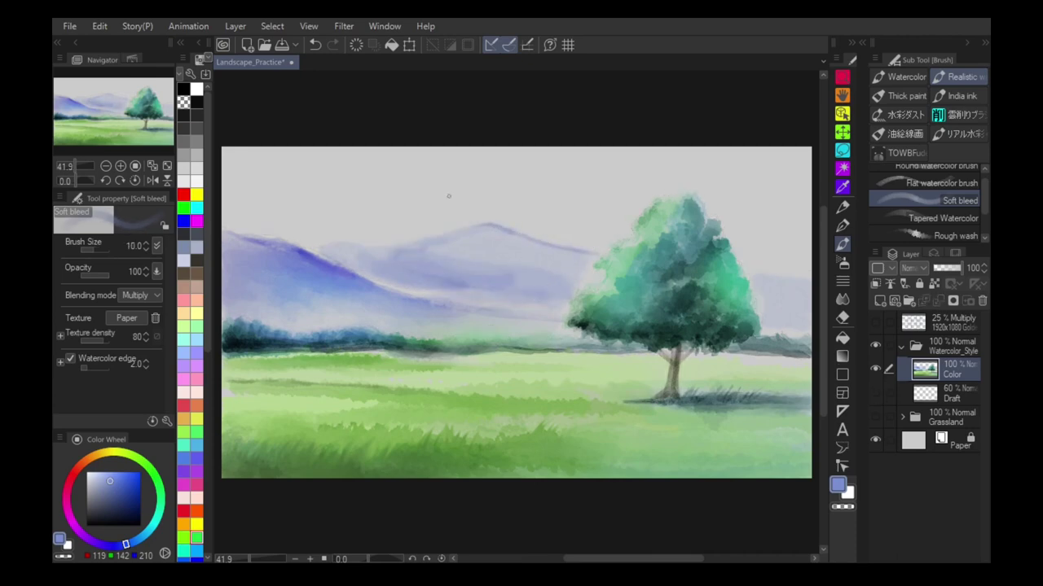
{"action": "key", "text": "bracketleft"}
{"action": "key", "text": "bracketleft"}
{"action": "key", "text": "bracketleft"}
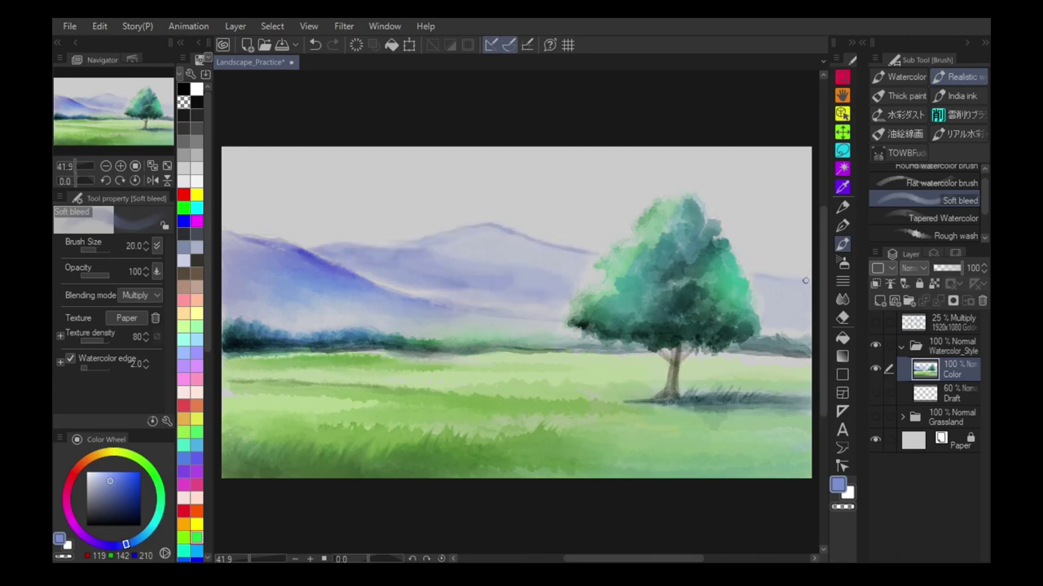
{"action": "left_click_drag", "start_coordinate": [796, 280], "coordinate": [808, 281]}
Deepen the slopes of the far hills beside the tree in blue (119, 142, 210) with the Rough wash brush.
{"action": "left_click", "coordinate": [937, 235]}
{"action": "key", "text": "bracketright"}
{"action": "key", "text": "bracketright"}
{"action": "left_click_drag", "start_coordinate": [578, 276], "coordinate": [560, 285]}
{"action": "left_click_drag", "start_coordinate": [500, 301], "coordinate": [399, 285]}
{"action": "key", "text": "bracketleft"}
{"action": "key", "text": "bracketleft"}
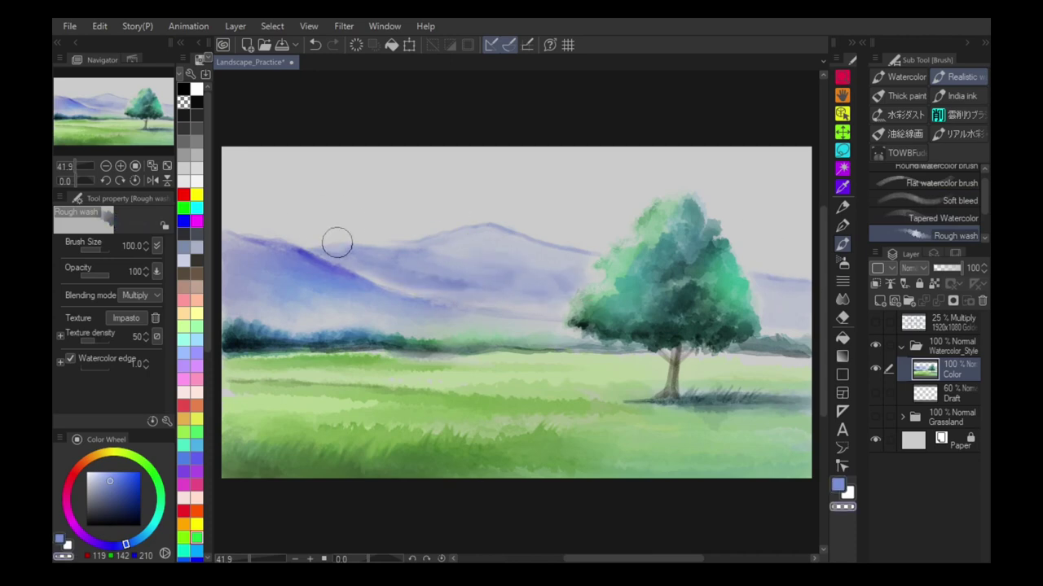
Wash the upper sky in blue (85, 121, 228) with Rough wash up to size 170, leaving ragged white cloud shapes.
{"action": "key", "text": "bracketright"}
{"action": "key", "text": "bracketright"}
{"action": "key", "text": "bracketright"}
{"action": "key", "text": "bracketright"}
{"action": "key", "text": "bracketright"}
{"action": "key", "text": "bracketright"}
{"action": "mouse_move", "coordinate": [280, 147]}
{"action": "left_mouse_down"}
{"action": "mouse_move", "coordinate": [263, 168]}
{"action": "mouse_move", "coordinate": [447, 133]}
{"action": "mouse_move", "coordinate": [656, 146]}
{"action": "mouse_move", "coordinate": [764, 196]}
{"action": "mouse_move", "coordinate": [709, 140]}
{"action": "mouse_move", "coordinate": [456, 140]}
{"action": "left_mouse_up"}
{"action": "key", "text": "bracketright"}
{"action": "key", "text": "bracketright"}
{"action": "left_click", "coordinate": [942, 219]}
{"action": "key", "text": "bracketright"}
{"action": "key", "text": "bracketright"}
{"action": "left_click_drag", "start_coordinate": [623, 189], "coordinate": [540, 193]}
{"action": "left_click_drag", "start_coordinate": [505, 151], "coordinate": [256, 182]}
{"action": "key", "text": "comma"}
{"action": "mouse_move", "coordinate": [725, 183]}
{"action": "left_mouse_down"}
{"action": "mouse_move", "coordinate": [551, 203]}
{"action": "mouse_move", "coordinate": [263, 182]}
{"action": "left_mouse_up"}
{"action": "key", "text": "period"}
{"action": "key", "text": "period"}
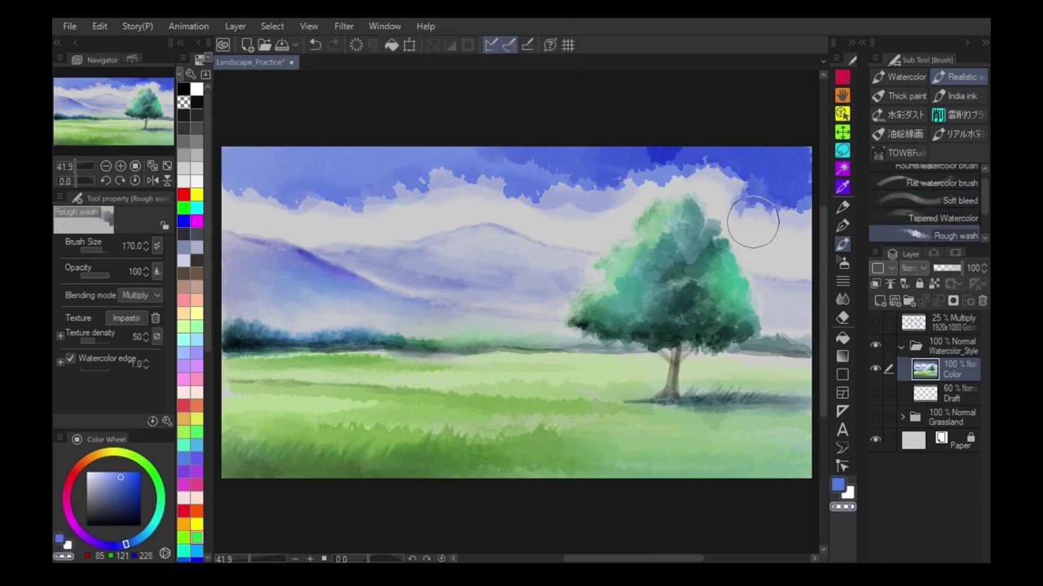
Blend the sky's blue patches and cloud edges with Textured blender up to size 120, and lighten the sky with Watery brush at size 250.
{"action": "key", "text": "period"}
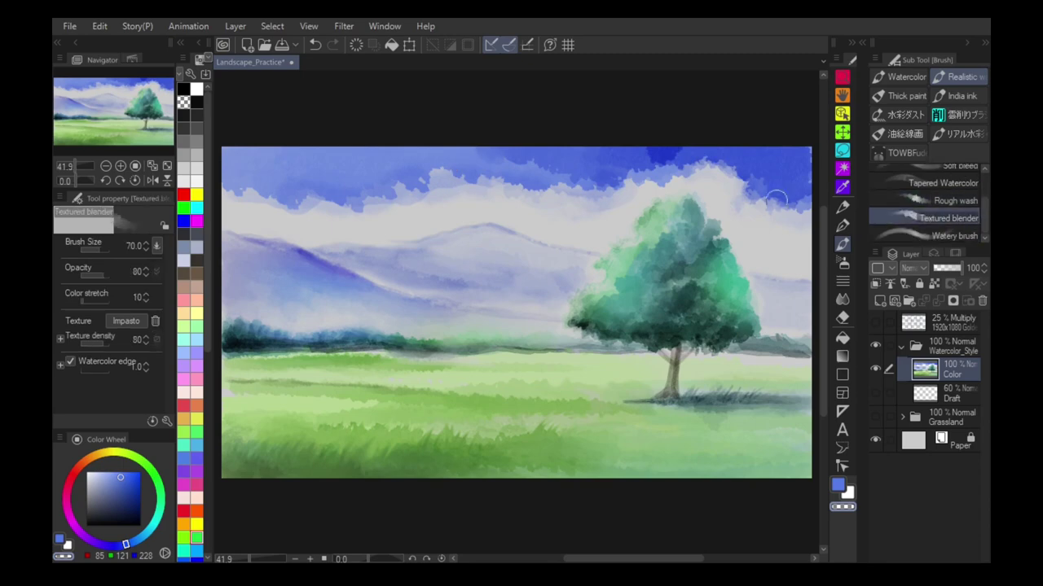
{"action": "key", "text": "bracketleft"}
{"action": "key", "text": "bracketleft"}
{"action": "mouse_move", "coordinate": [662, 148]}
{"action": "left_mouse_down"}
{"action": "mouse_move", "coordinate": [624, 185]}
{"action": "mouse_move", "coordinate": [294, 158]}
{"action": "left_mouse_up"}
{"action": "key", "text": "bracketright"}
{"action": "key", "text": "bracketright"}
{"action": "key", "text": "bracketright"}
{"action": "key", "text": "bracketright"}
{"action": "key", "text": "bracketleft"}
{"action": "key", "text": "bracketleft"}
{"action": "key", "text": "bracketleft"}
{"action": "key", "text": "bracketleft"}
{"action": "mouse_move", "coordinate": [318, 204]}
{"action": "left_mouse_down"}
{"action": "mouse_move", "coordinate": [259, 202]}
{"action": "mouse_move", "coordinate": [426, 198]}
{"action": "left_mouse_up"}
{"action": "key", "text": "bracketright"}
{"action": "key", "text": "bracketright"}
{"action": "key", "text": "bracketright"}
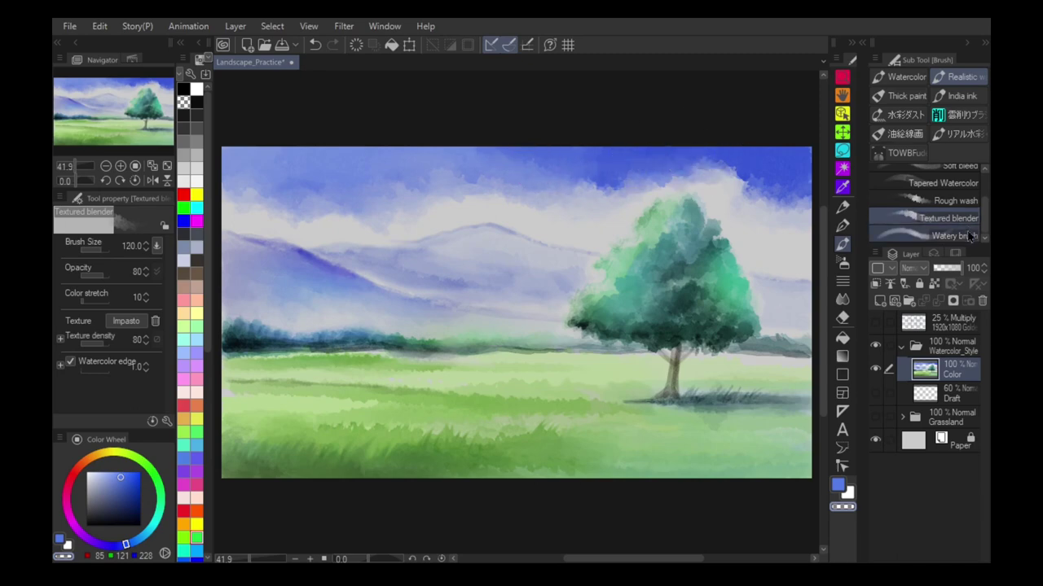
{"action": "left_click", "coordinate": [953, 235]}
{"action": "left_click_drag", "start_coordinate": [721, 163], "coordinate": [792, 179]}
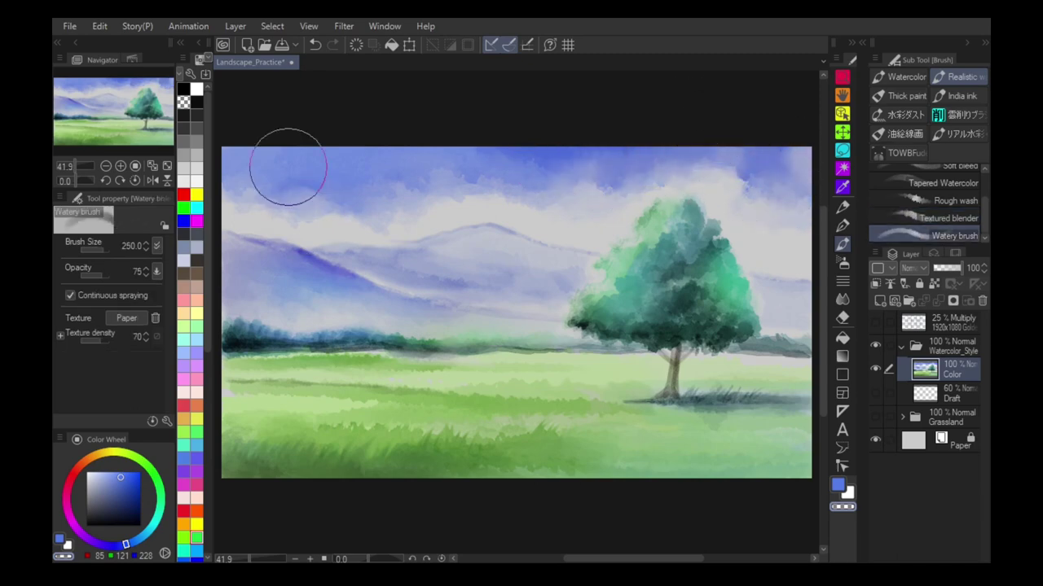
{"action": "left_click", "coordinate": [900, 77]}
{"action": "scroll", "coordinate": [991, 237], "scroll_direction": "down", "scroll_amount": 3}
{"action": "scroll", "coordinate": [969, 211], "scroll_direction": "up", "scroll_amount": 2}
{"action": "left_click", "coordinate": [958, 187]}
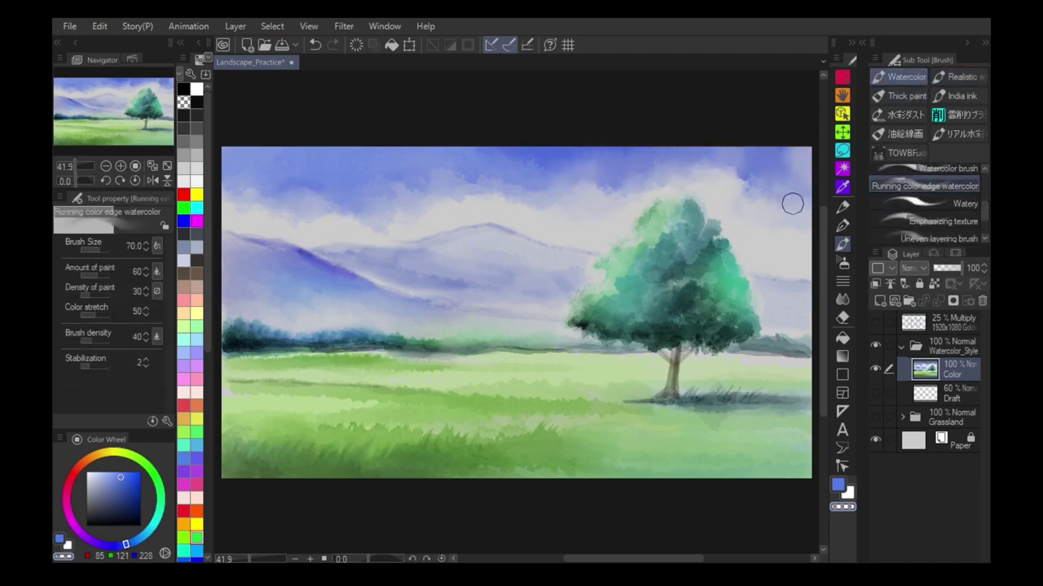
{"action": "left_click_drag", "start_coordinate": [985, 210], "coordinate": [987, 184]}
{"action": "left_click", "coordinate": [842, 300]}
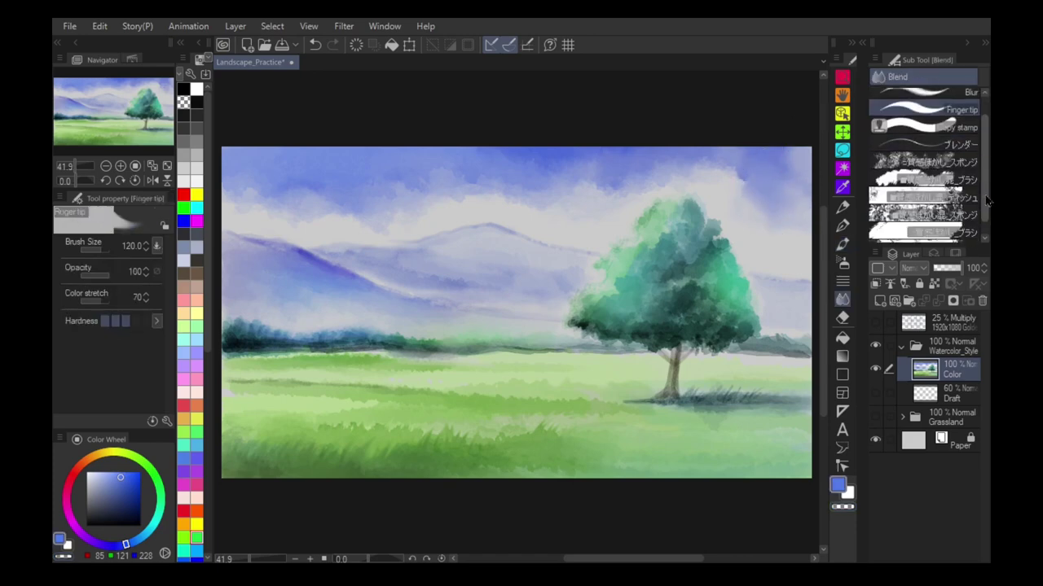
Roughen the cloud edges in the sky with Dry Gouache in transparent color at brush sizes 250 and 200.
{"action": "left_click", "coordinate": [843, 244]}
{"action": "left_click", "coordinate": [904, 95]}
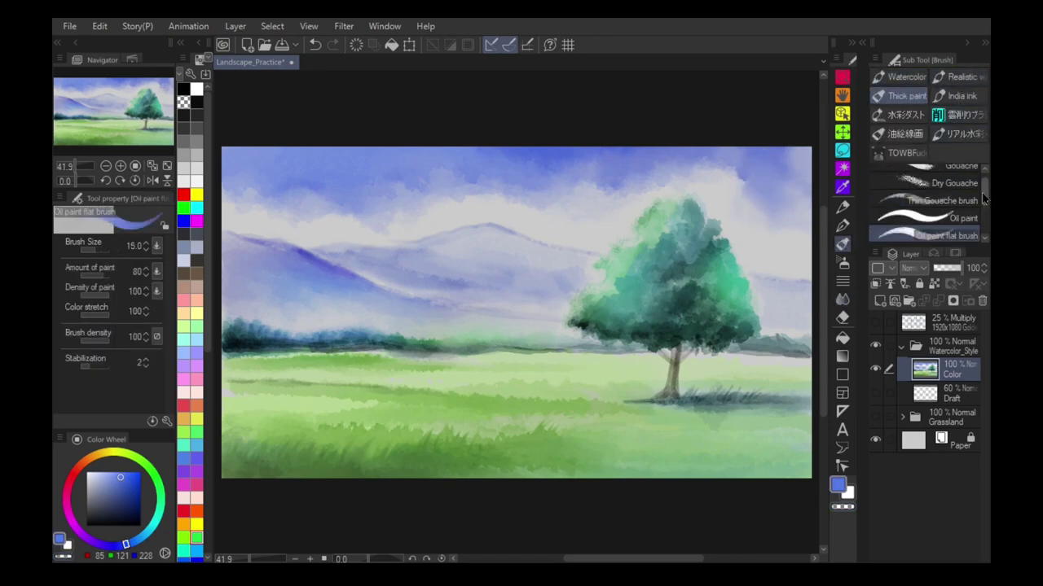
{"action": "left_click", "coordinate": [953, 193]}
{"action": "left_click", "coordinate": [843, 507]}
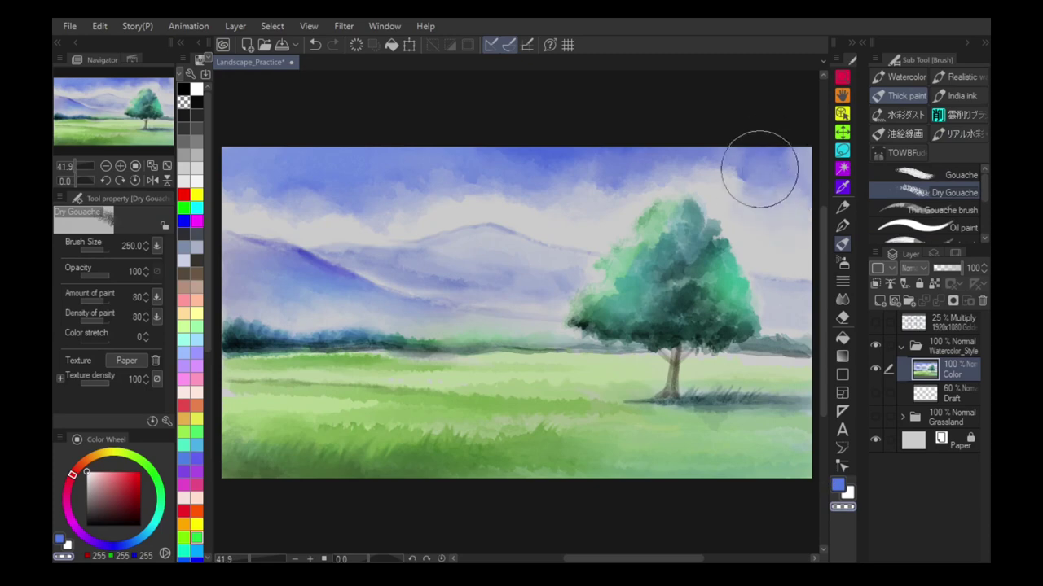
{"action": "left_click_drag", "start_coordinate": [456, 192], "coordinate": [399, 188]}
{"action": "key", "text": "bracketright"}
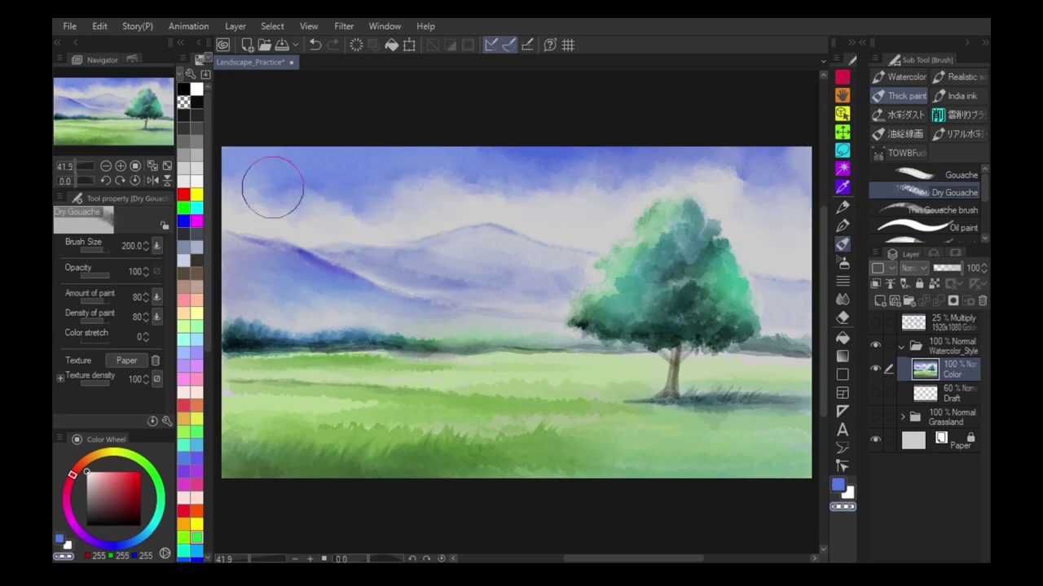
Pick pale yellow-green (227, 238, 127) and speckle the foreground meadow with Dry Gouache at brush sizes 200 down to 50.
{"action": "left_click", "coordinate": [118, 453]}
{"action": "left_click", "coordinate": [111, 475]}
{"action": "left_click_drag", "start_coordinate": [343, 425], "coordinate": [389, 418]}
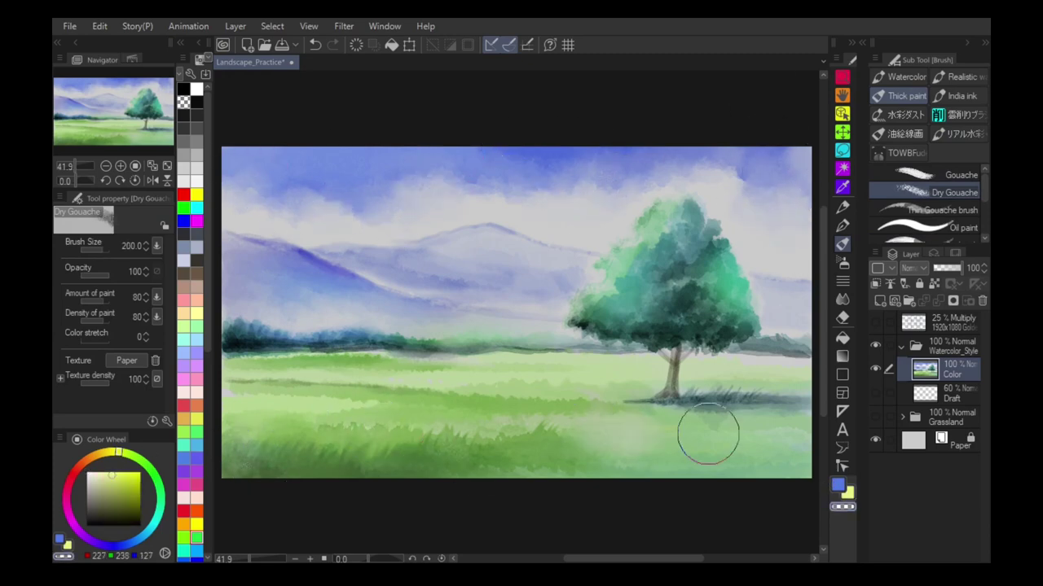
{"action": "left_click_drag", "start_coordinate": [592, 429], "coordinate": [644, 432]}
{"action": "key", "text": "bracketleft"}
{"action": "key", "text": "bracketleft"}
{"action": "left_click_drag", "start_coordinate": [745, 433], "coordinate": [805, 426]}
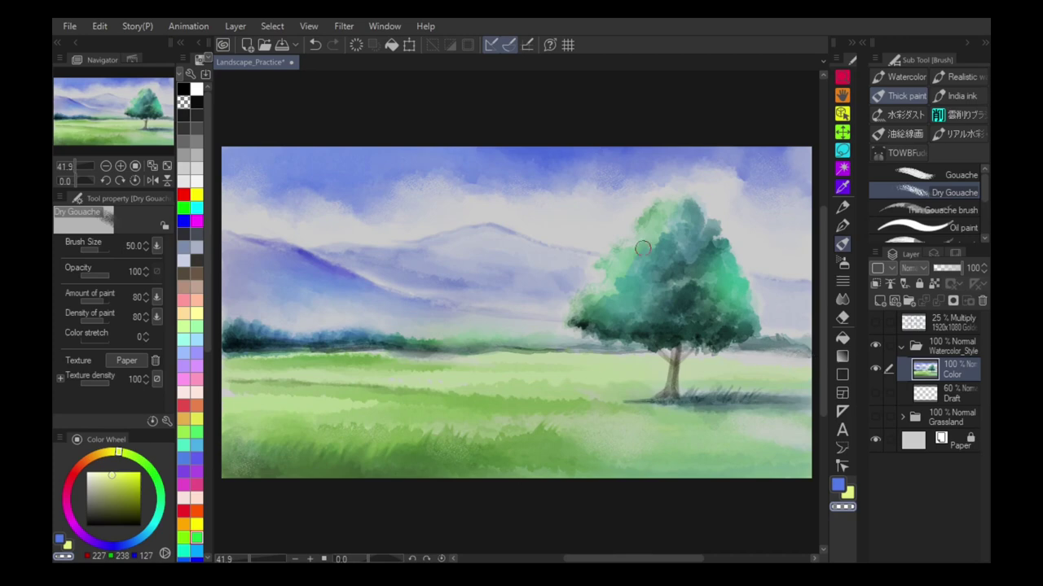
Refine and fill out the tree crown with the Design pencil from size 25 upward, using greens and teals sampled from its foliage.
{"action": "scroll", "coordinate": [643, 259], "scroll_direction": "up", "scroll_amount": 2}
{"action": "left_click", "coordinate": [842, 208]}
{"action": "left_click", "coordinate": [931, 116]}
{"action": "left_click", "coordinate": [607, 285], "text": "alt"}
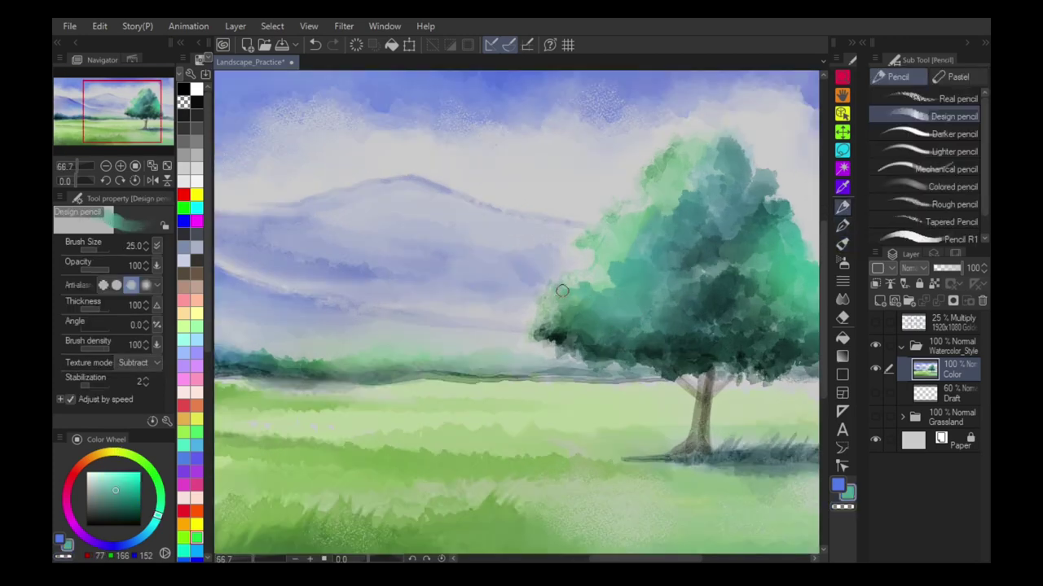
{"action": "scroll", "coordinate": [636, 222], "scroll_direction": "right", "scroll_amount": 2}
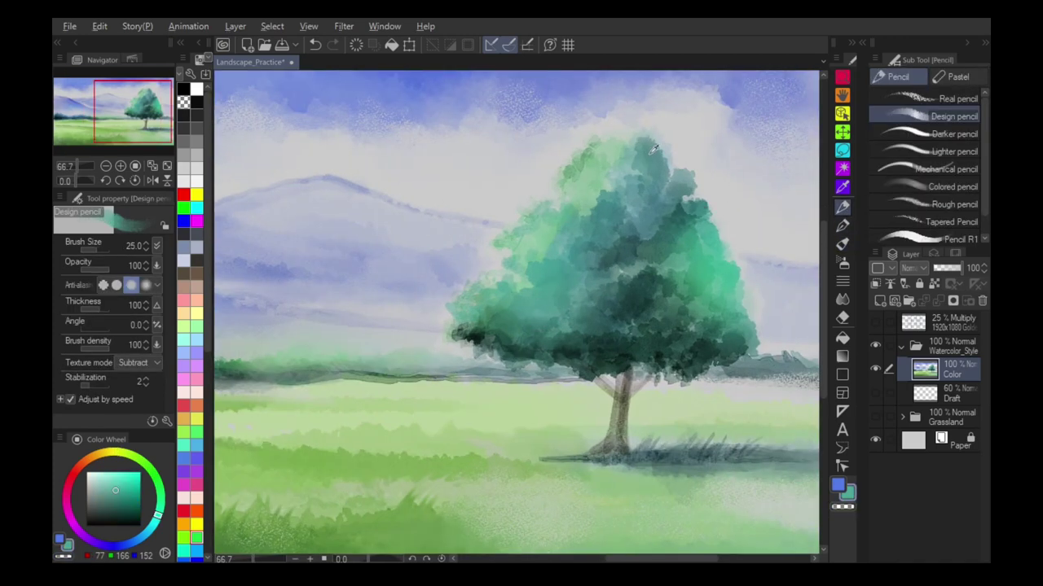
{"action": "key", "text": "bracketright"}
{"action": "key", "text": "bracketright"}
{"action": "key", "text": "bracketright"}
{"action": "key", "text": "bracketright"}
{"action": "left_click", "coordinate": [632, 244], "text": "alt"}
{"action": "mouse_move", "coordinate": [634, 236]}
{"action": "left_mouse_down"}
{"action": "mouse_move", "coordinate": [628, 263]}
{"action": "mouse_move", "coordinate": [712, 273]}
{"action": "left_mouse_up"}
{"action": "key", "text": "bracketright"}
{"action": "key", "text": "bracketright"}
{"action": "key", "text": "bracketright"}
{"action": "key", "text": "bracketright"}
{"action": "left_click", "coordinate": [643, 281], "text": "alt"}
{"action": "left_click", "coordinate": [728, 242], "text": "alt"}
{"action": "key", "text": "bracketleft"}
{"action": "key", "text": "bracketleft"}
{"action": "key", "text": "bracketleft"}
{"action": "key", "text": "bracketleft"}
Shade the crown's right side in a saturated blue based on the sky color with the Design pencil.
{"action": "left_click", "coordinate": [777, 109], "text": "alt"}
{"action": "left_click", "coordinate": [130, 486]}
{"action": "key", "text": "bracketright"}
{"action": "key", "text": "bracketright"}
{"action": "key", "text": "bracketright"}
{"action": "mouse_move", "coordinate": [705, 228]}
{"action": "left_mouse_down"}
{"action": "mouse_move", "coordinate": [717, 353]}
{"action": "mouse_move", "coordinate": [697, 251]}
{"action": "mouse_move", "coordinate": [717, 281]}
{"action": "mouse_move", "coordinate": [754, 294]}
{"action": "left_mouse_up"}
{"action": "left_click", "coordinate": [658, 258], "text": "alt"}
{"action": "key", "text": "bracketleft"}
{"action": "key", "text": "bracketleft"}
{"action": "left_click", "coordinate": [721, 356], "text": "alt"}
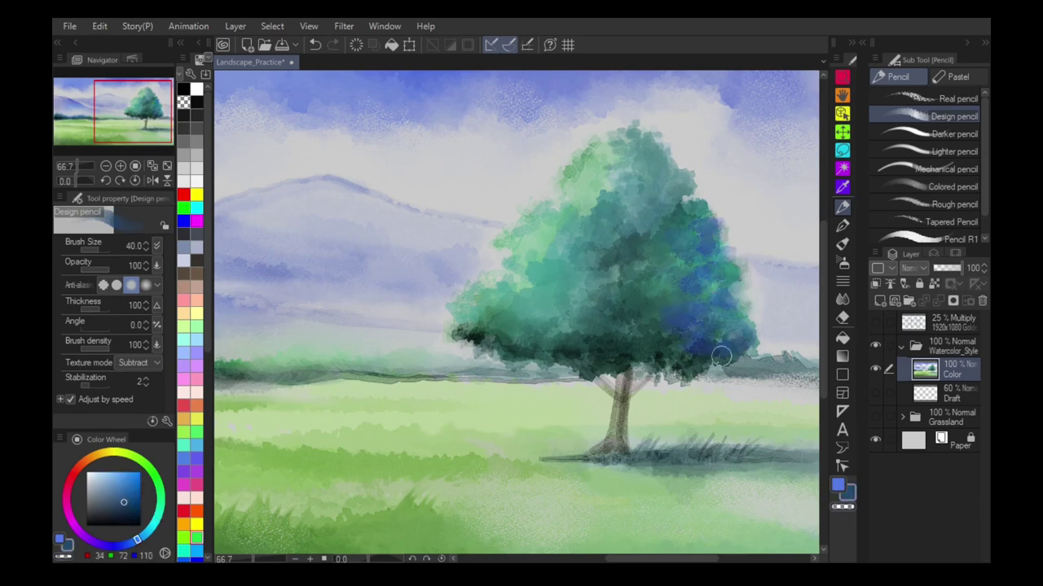
Soften the meadow's far edge below the bushes and behind the trunk with sampled colors, enlarging the Design pencil for the wider strokes.
{"action": "left_click", "coordinate": [627, 380], "text": "alt"}
{"action": "mouse_move", "coordinate": [617, 392]}
{"action": "left_mouse_down"}
{"action": "mouse_move", "coordinate": [598, 380]}
{"action": "mouse_move", "coordinate": [455, 385]}
{"action": "left_mouse_up"}
{"action": "left_click", "coordinate": [511, 379], "text": "alt"}
{"action": "key", "text": "bracketright"}
{"action": "key", "text": "bracketright"}
{"action": "key", "text": "bracketright"}
{"action": "key", "text": "bracketright"}
{"action": "key", "text": "bracketright"}
{"action": "key", "text": "bracketright"}
{"action": "left_click_drag", "start_coordinate": [720, 388], "coordinate": [798, 381]}
{"action": "left_click_drag", "start_coordinate": [400, 378], "coordinate": [748, 378]}
{"action": "left_click", "coordinate": [258, 377], "text": "alt"}
{"action": "key", "text": "bracketleft"}
{"action": "key", "text": "bracketleft"}
{"action": "key", "text": "ctrl+0"}
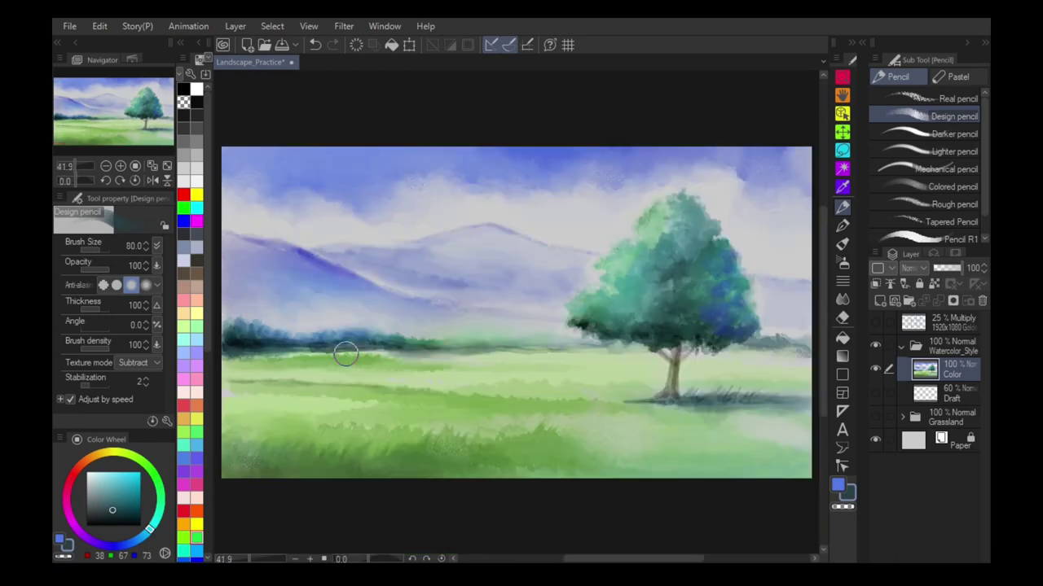
Add grass tufts along the foreground meadow in sampled green (106, 155, 80) with the Design pencil reduced to size 30.
{"action": "left_click", "coordinate": [611, 453], "text": "alt"}
{"action": "key", "text": "bracketleft"}
{"action": "key", "text": "bracketleft"}
{"action": "key", "text": "bracketleft"}
{"action": "key", "text": "bracketleft"}
{"action": "key", "text": "bracketleft"}
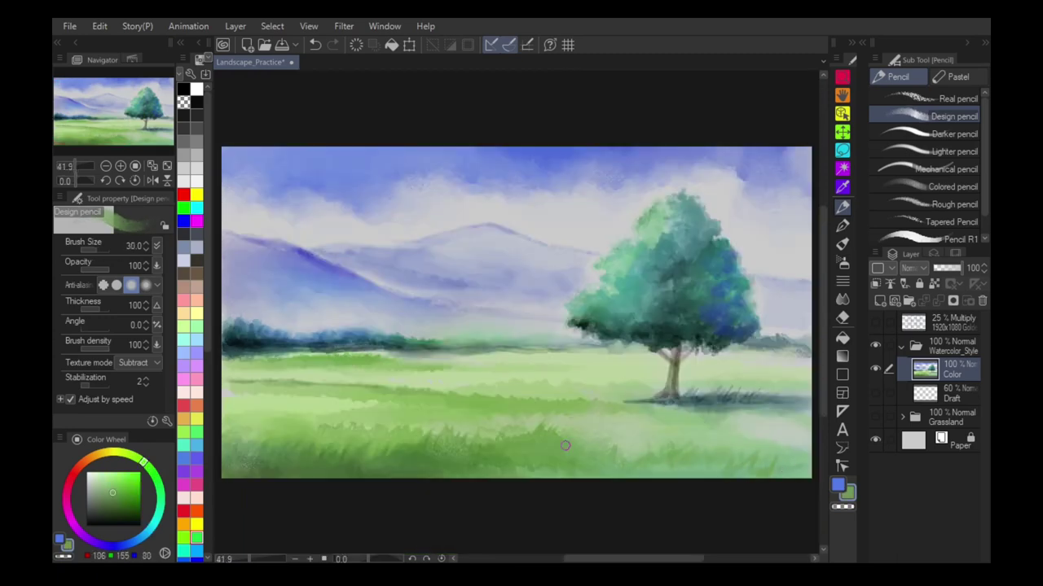
Even out the upper sky with blue sampled from it, using a much larger Design pencil.
{"action": "left_click", "coordinate": [572, 157], "text": "alt"}
{"action": "key", "text": "bracketright"}
{"action": "key", "text": "bracketright"}
{"action": "key", "text": "bracketright"}
{"action": "key", "text": "bracketright"}
{"action": "key", "text": "bracketright"}
{"action": "key", "text": "bracketright"}
{"action": "key", "text": "bracketright"}
{"action": "key", "text": "bracketright"}
Define the near hill's ridge line in dark blue (39, 67, 155) with the Design pencil at size 17.
{"action": "left_click", "coordinate": [127, 493]}
{"action": "key", "text": "bracketleft"}
{"action": "key", "text": "bracketleft"}
{"action": "key", "text": "bracketleft"}
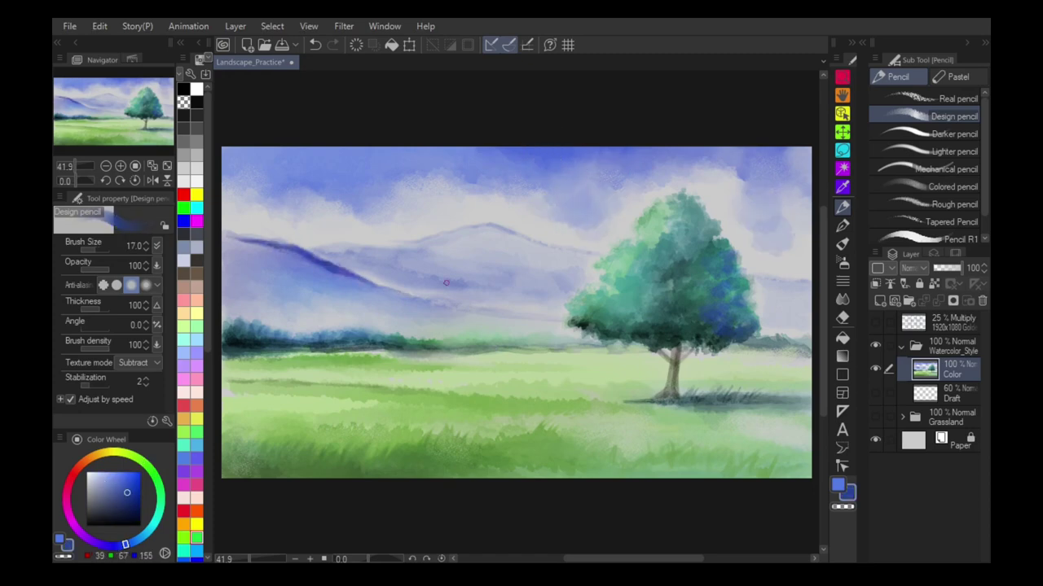
Spray a mottled texture over the near hill and sky with Running color spray in transparent color at sizes 120 and 170.
{"action": "left_click", "coordinate": [842, 263]}
{"action": "left_click", "coordinate": [937, 214]}
{"action": "key", "text": "c"}
{"action": "left_click_drag", "start_coordinate": [274, 253], "coordinate": [343, 273]}
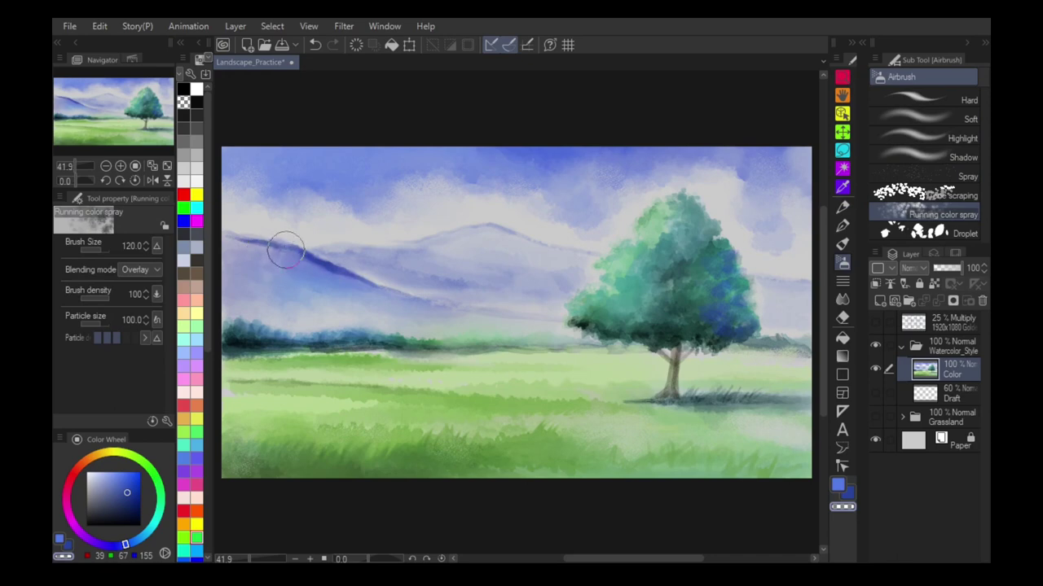
{"action": "key", "text": "bracketright"}
{"action": "key", "text": "bracketright"}
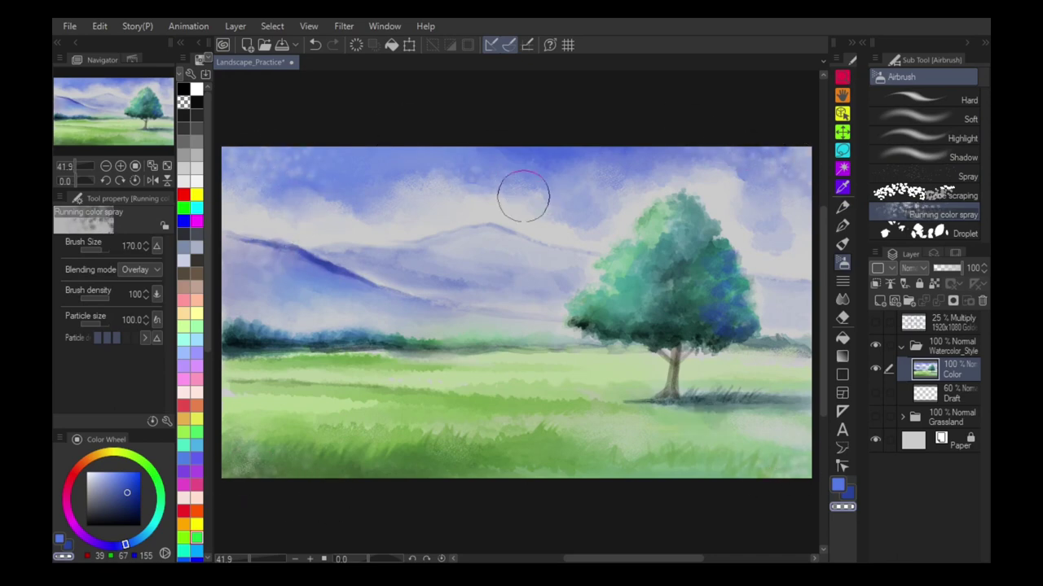
{"action": "key", "text": "bracketleft"}
{"action": "key", "text": "bracketleft"}
{"action": "key", "text": "bracketleft"}
{"action": "key", "text": "bracketleft"}
{"action": "key", "text": "bracketleft"}
{"action": "key", "text": "bracketleft"}
{"action": "key", "text": "bracketleft"}
Glaze the upper-left sky in pale blue with the Soft airbrush at size 400, changing its blending mode for the second pass.
{"action": "left_click", "coordinate": [925, 119]}
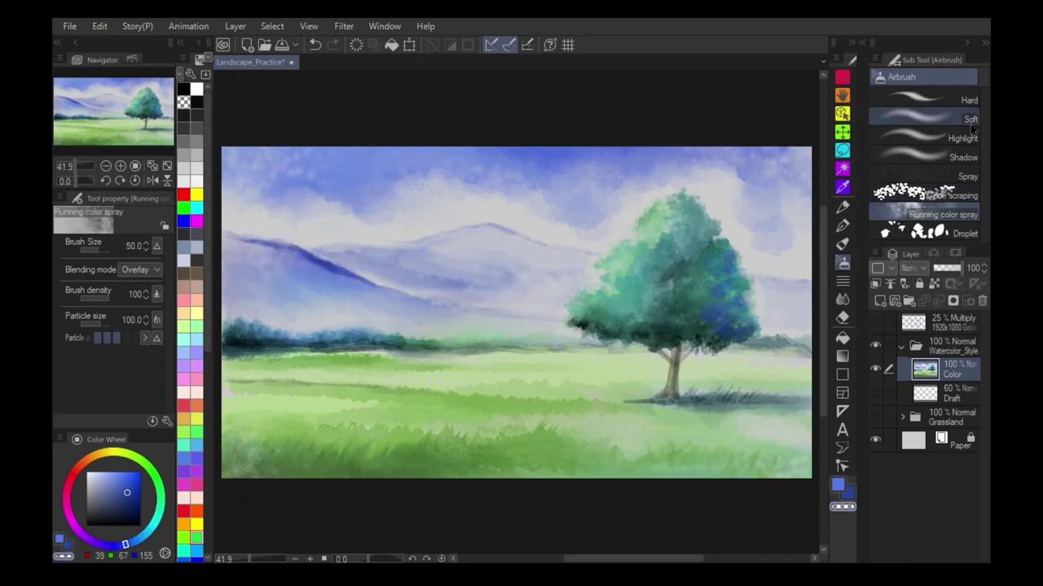
{"action": "left_click", "coordinate": [117, 474]}
{"action": "left_click", "coordinate": [97, 477]}
{"action": "key", "text": "bracketright"}
{"action": "key", "text": "bracketright"}
{"action": "key", "text": "bracketright"}
{"action": "left_click_drag", "start_coordinate": [249, 170], "coordinate": [577, 174]}
{"action": "left_click", "coordinate": [141, 264]}
{"action": "left_click", "coordinate": [105, 326]}
{"action": "left_click_drag", "start_coordinate": [309, 172], "coordinate": [332, 161]}
Try glazing the sky in gray-blue (121, 139, 168) with the Soft airbrush in another blending mode.
{"action": "left_click", "coordinate": [140, 263]}
{"action": "scroll", "coordinate": [114, 308], "scroll_direction": "up", "scroll_amount": 1}
{"action": "left_click", "coordinate": [115, 308]}
{"action": "left_click", "coordinate": [184, 246]}
{"action": "left_click_drag", "start_coordinate": [255, 175], "coordinate": [467, 171]}
{"action": "key", "text": "ctrl+z"}
Set the Soft airbrush's blending mode to Normal.
{"action": "left_click", "coordinate": [140, 264]}
{"action": "scroll", "coordinate": [118, 281], "scroll_direction": "up", "scroll_amount": 2}
{"action": "left_click", "coordinate": [119, 280]}
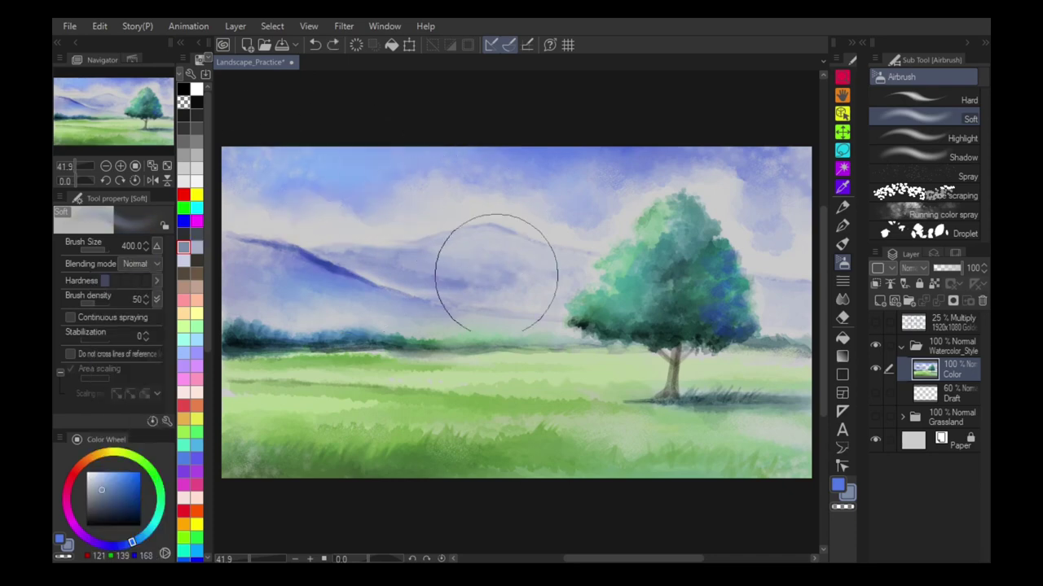
Brighten the left side of the tree's foliage in green (76, 229, 100) with the Soft airbrush in Overlay at size 170.
{"action": "left_click", "coordinate": [135, 263]}
{"action": "left_click", "coordinate": [106, 431]}
{"action": "left_click", "coordinate": [195, 404]}
{"action": "left_click", "coordinate": [196, 432]}
{"action": "key", "text": "bracketleft"}
{"action": "key", "text": "bracketleft"}
{"action": "key", "text": "bracketleft"}
{"action": "key", "text": "bracketleft"}
{"action": "left_click_drag", "start_coordinate": [601, 301], "coordinate": [663, 258]}
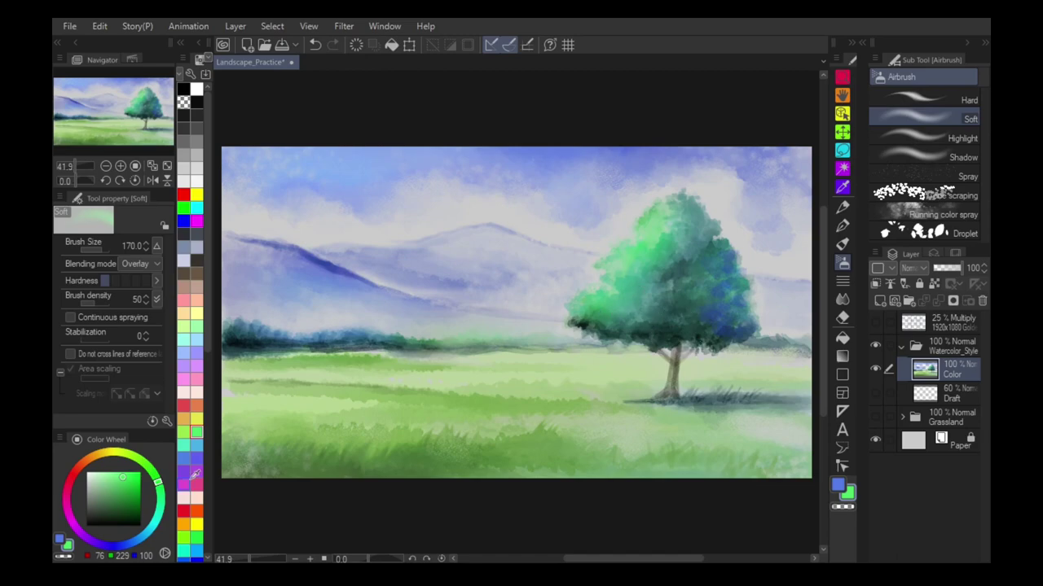
Glaze the hills and distant bushes right of the tree in blue (56, 79, 167) and switch to the Blend tools.
{"action": "key", "text": "x"}
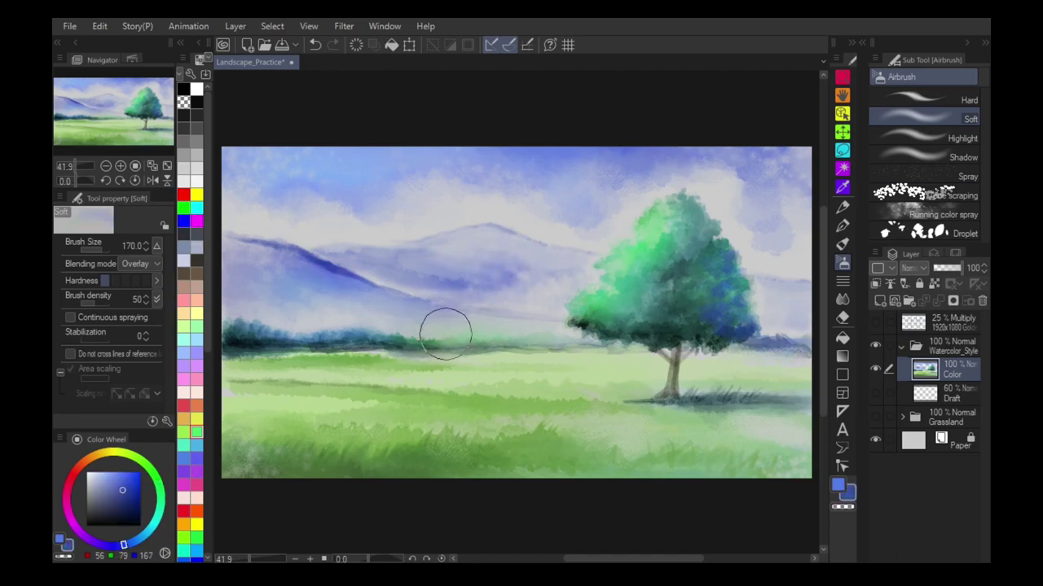
{"action": "left_click", "coordinate": [843, 299]}
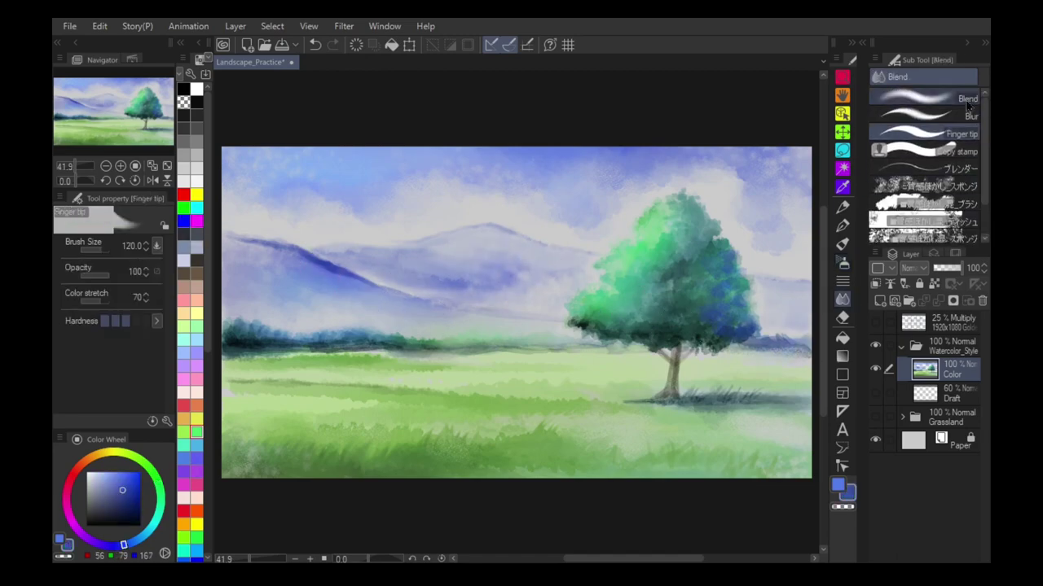